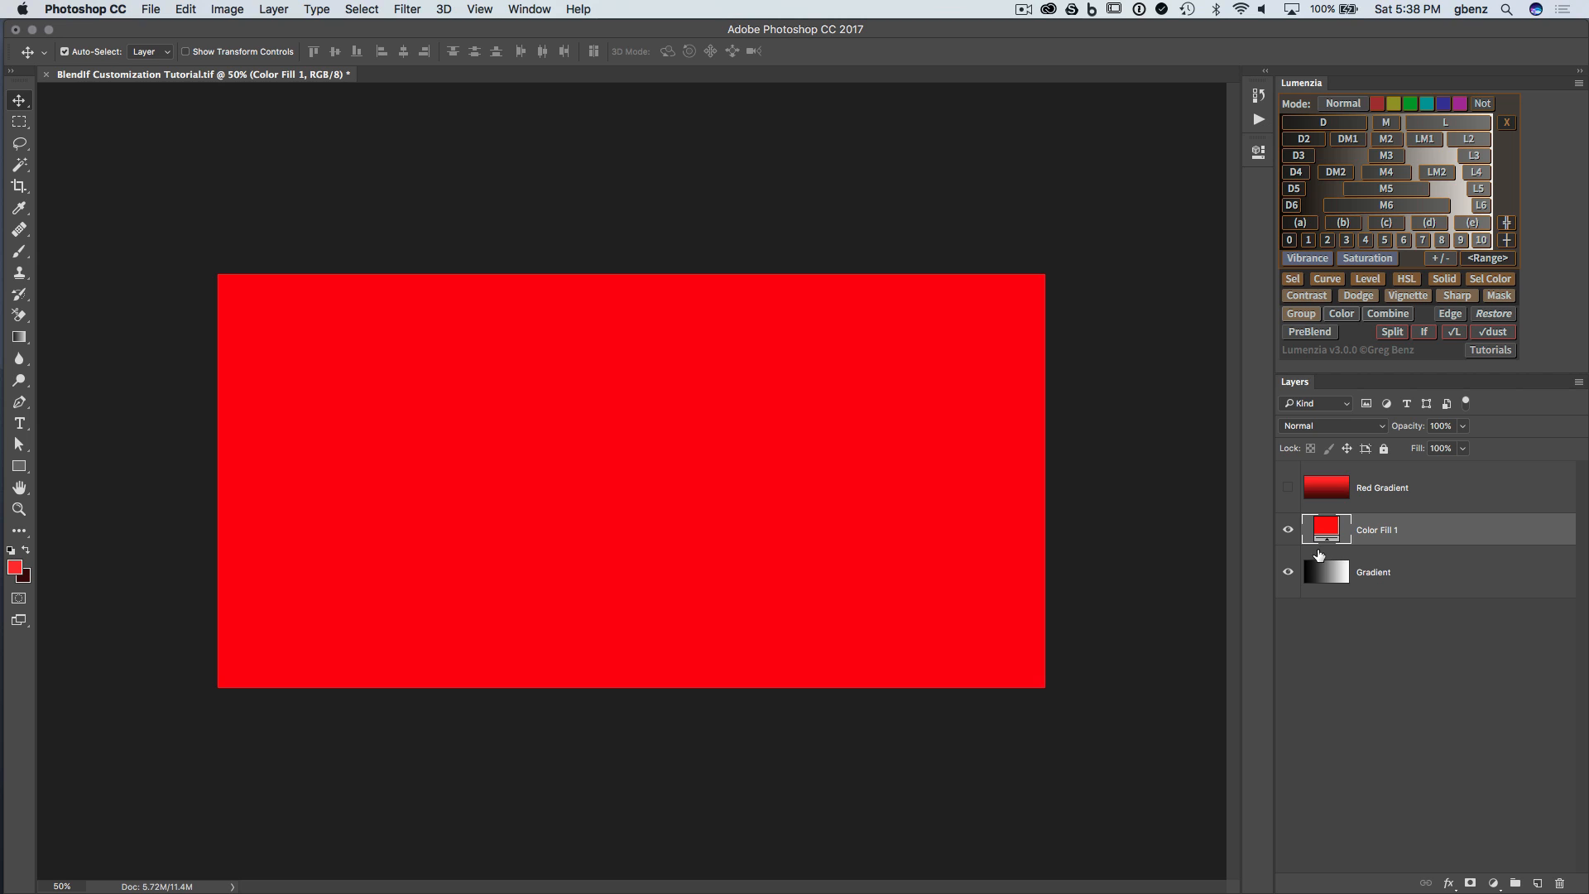
Toggle the Color Fill 1 layer's visibility off and on to examine the Gradient layer beneath it
left_click(1288, 532)
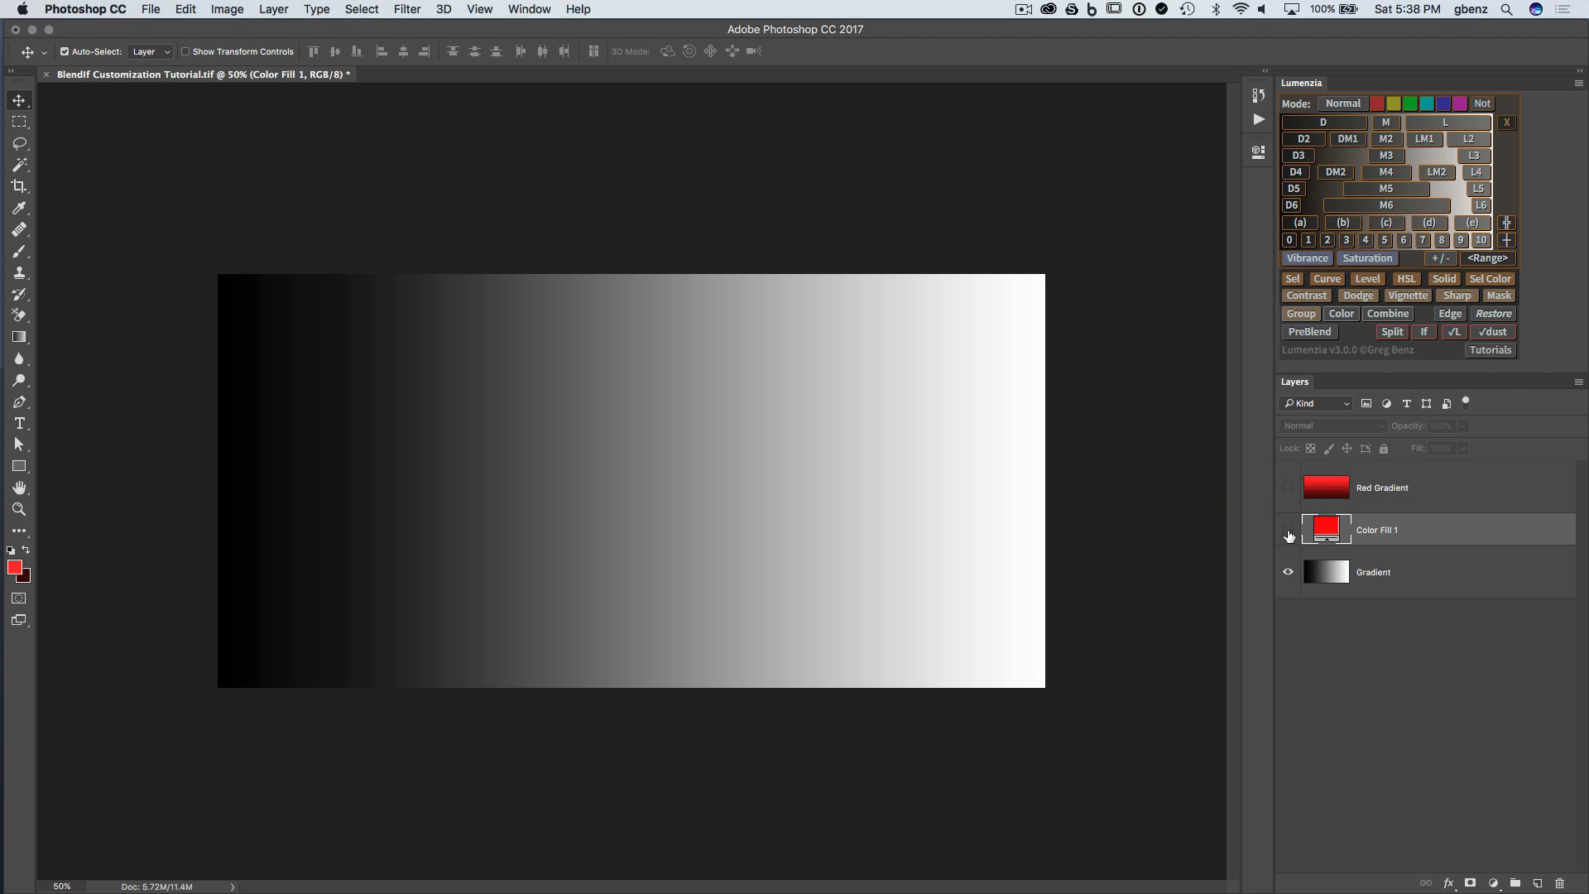
left_click(1289, 534)
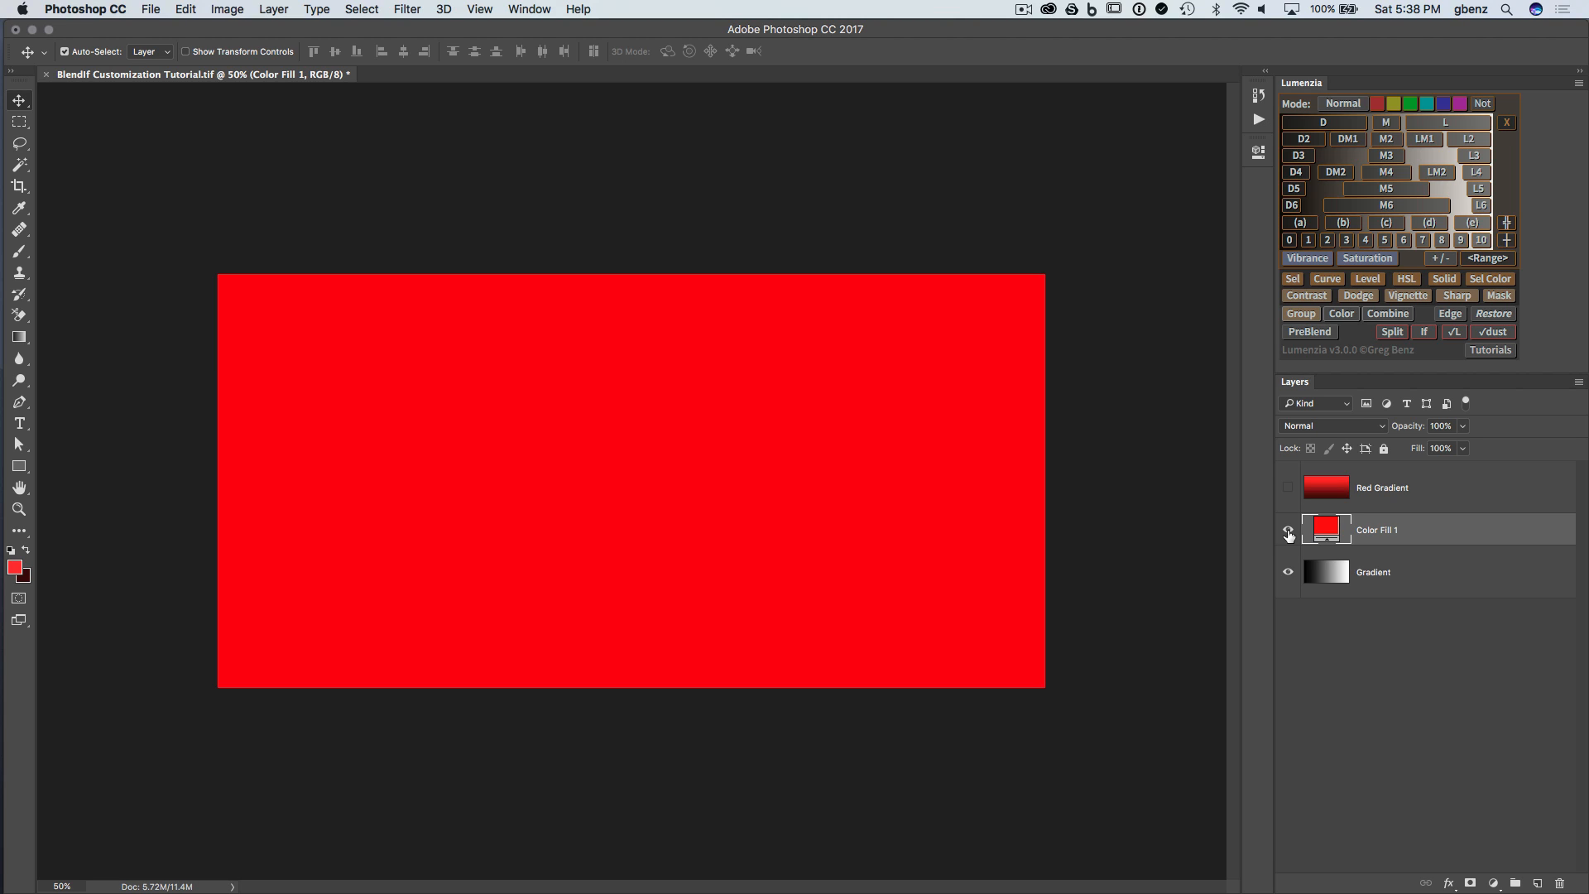
left_click(1289, 533)
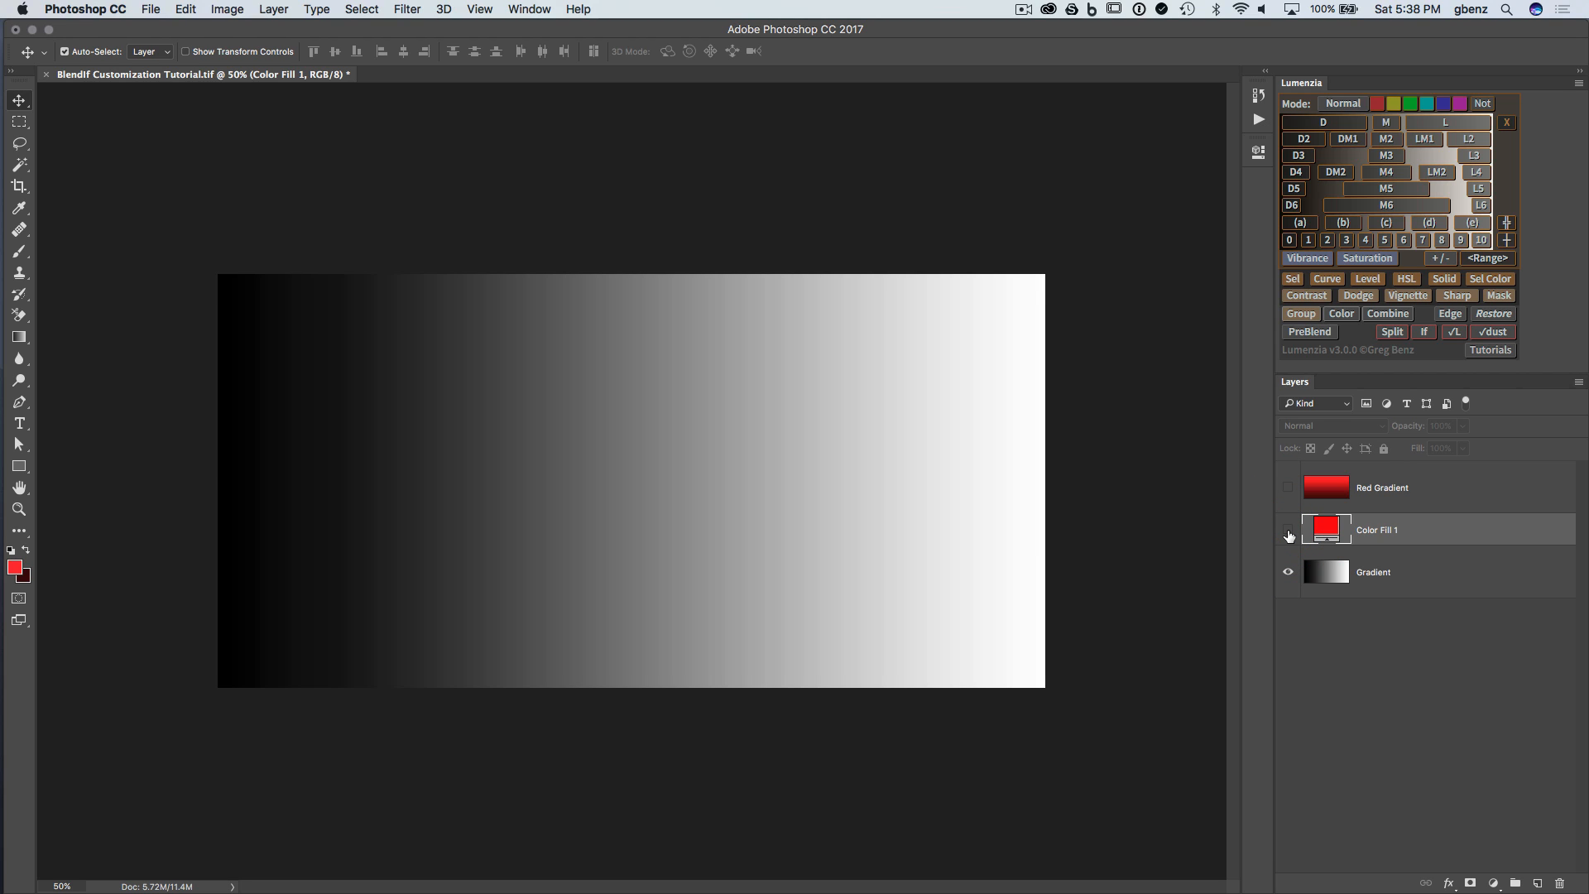
left_click(1288, 534)
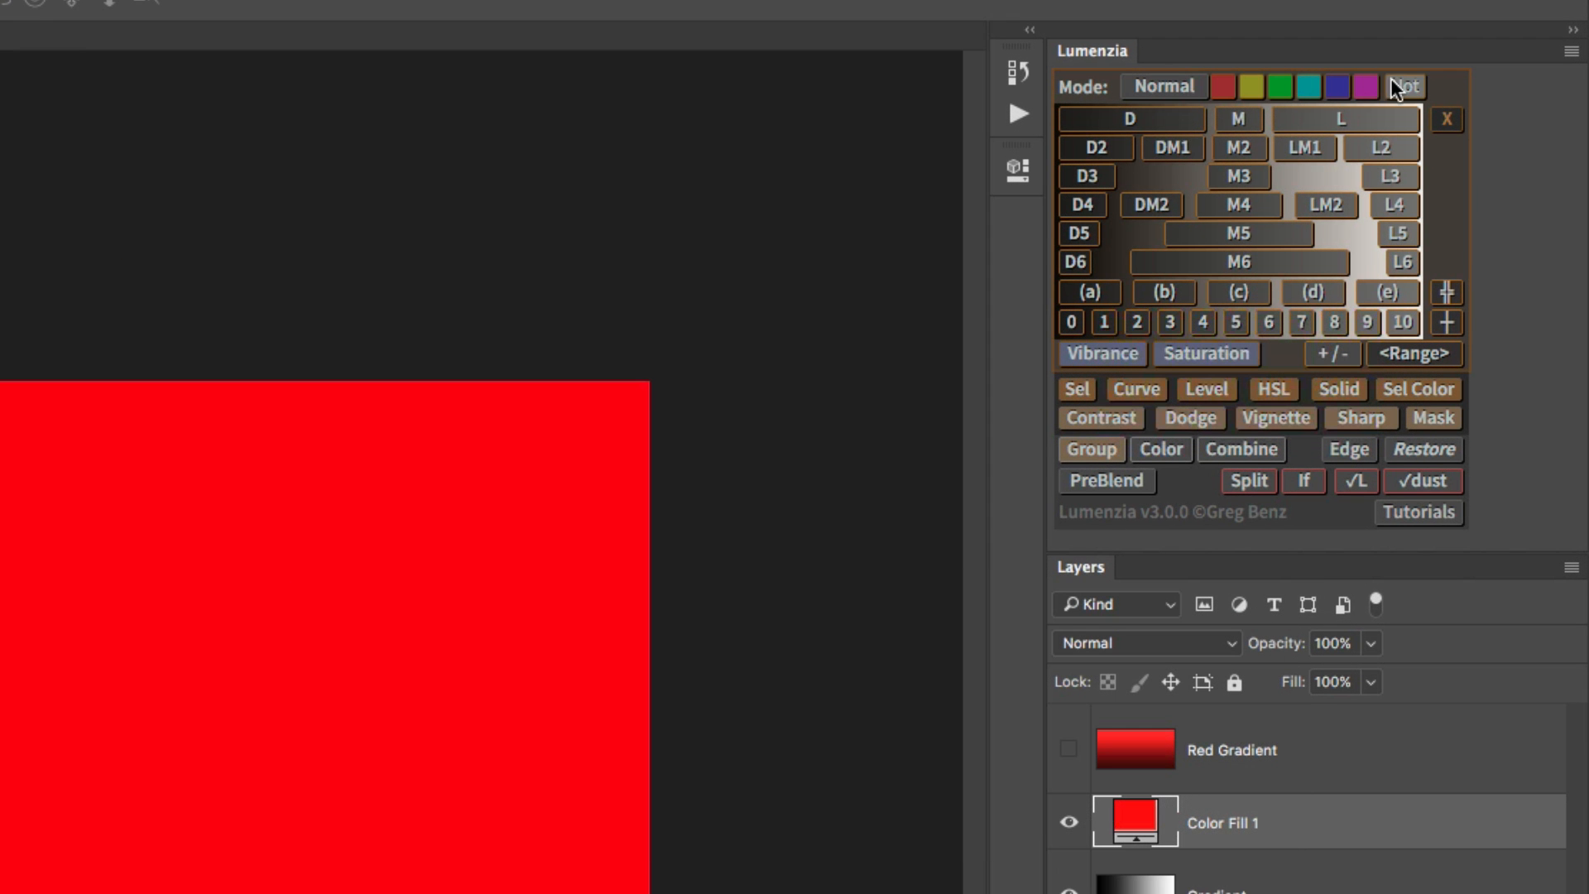
Switch Lumenzia's mode to If: under, and try the Not option on and off
left_click(1189, 89)
left_click(1189, 88)
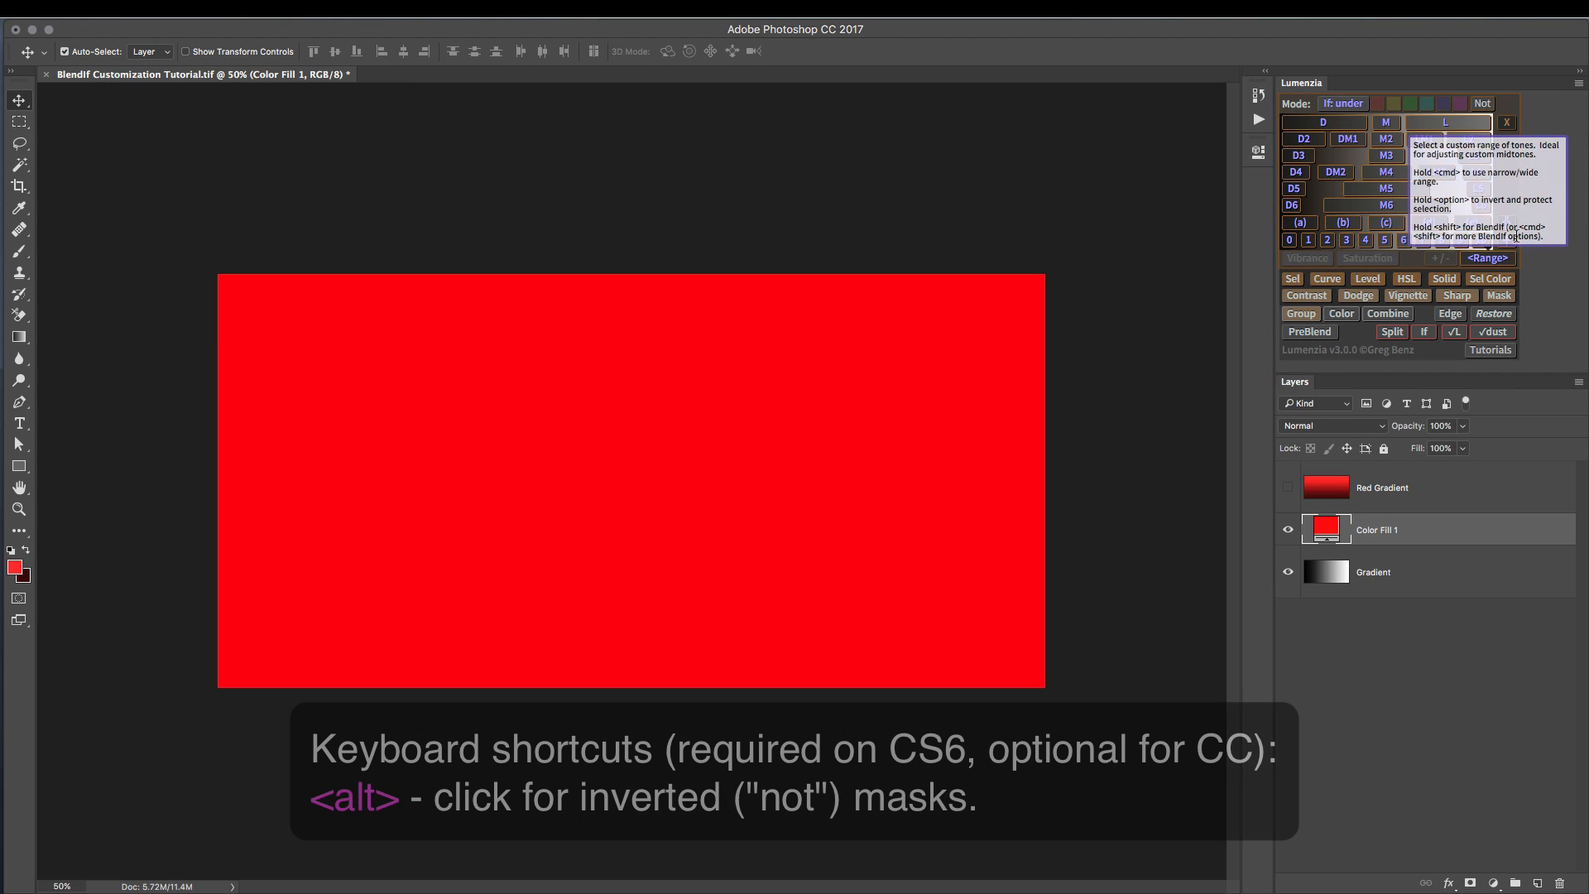
left_click(1483, 106)
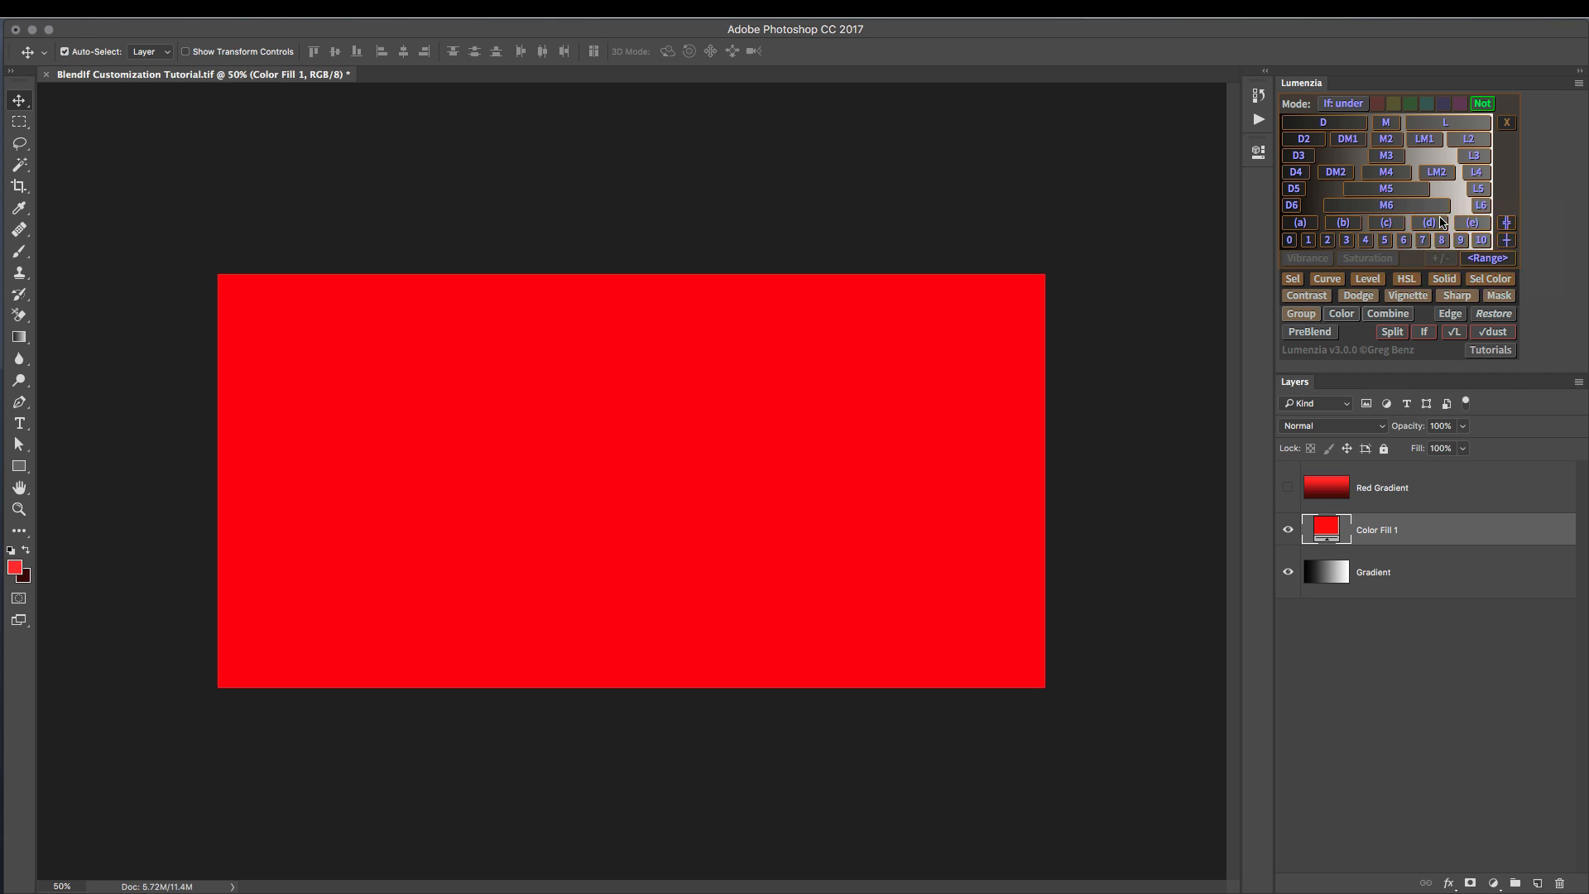
left_click(1482, 104)
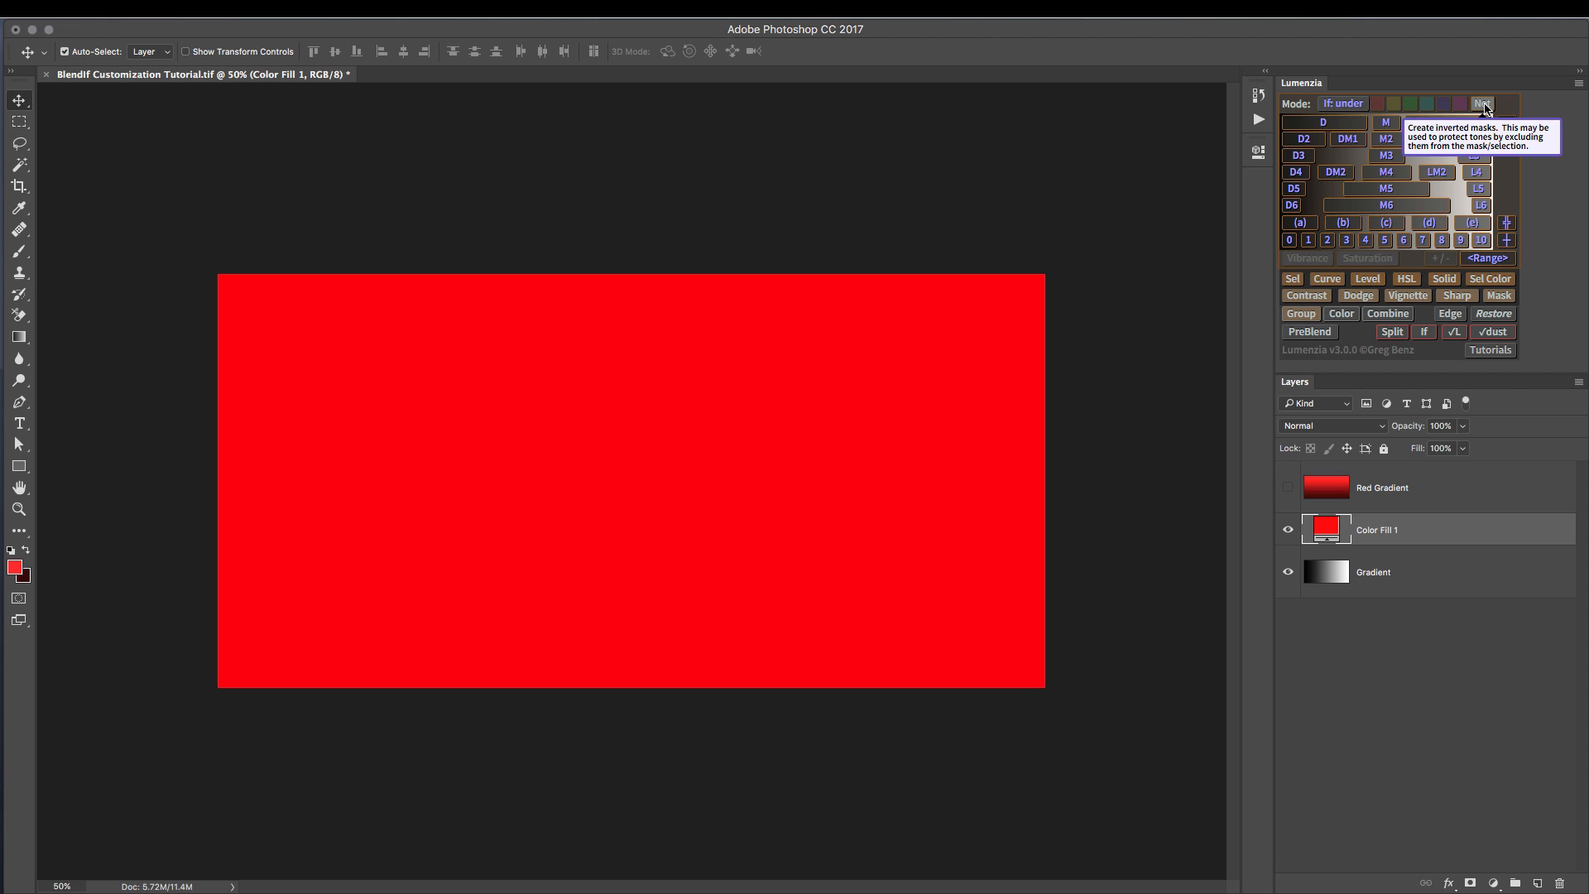
left_click(1355, 109)
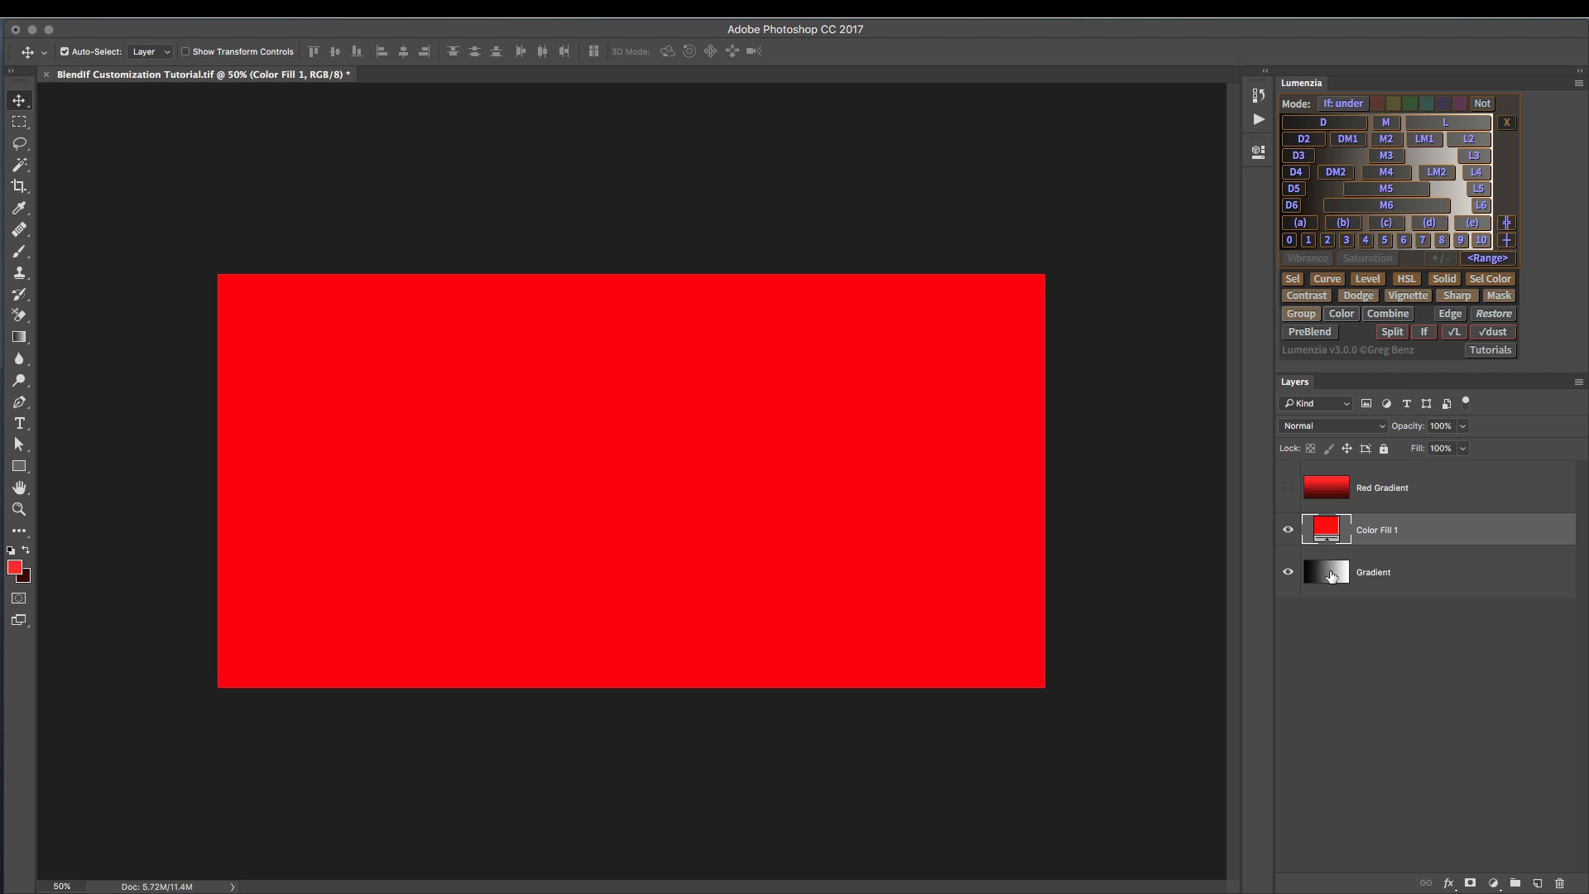
Apply BlendIf under zone masks 2 through 9 one after another to the Color Fill 1 layer
left_click(1328, 241)
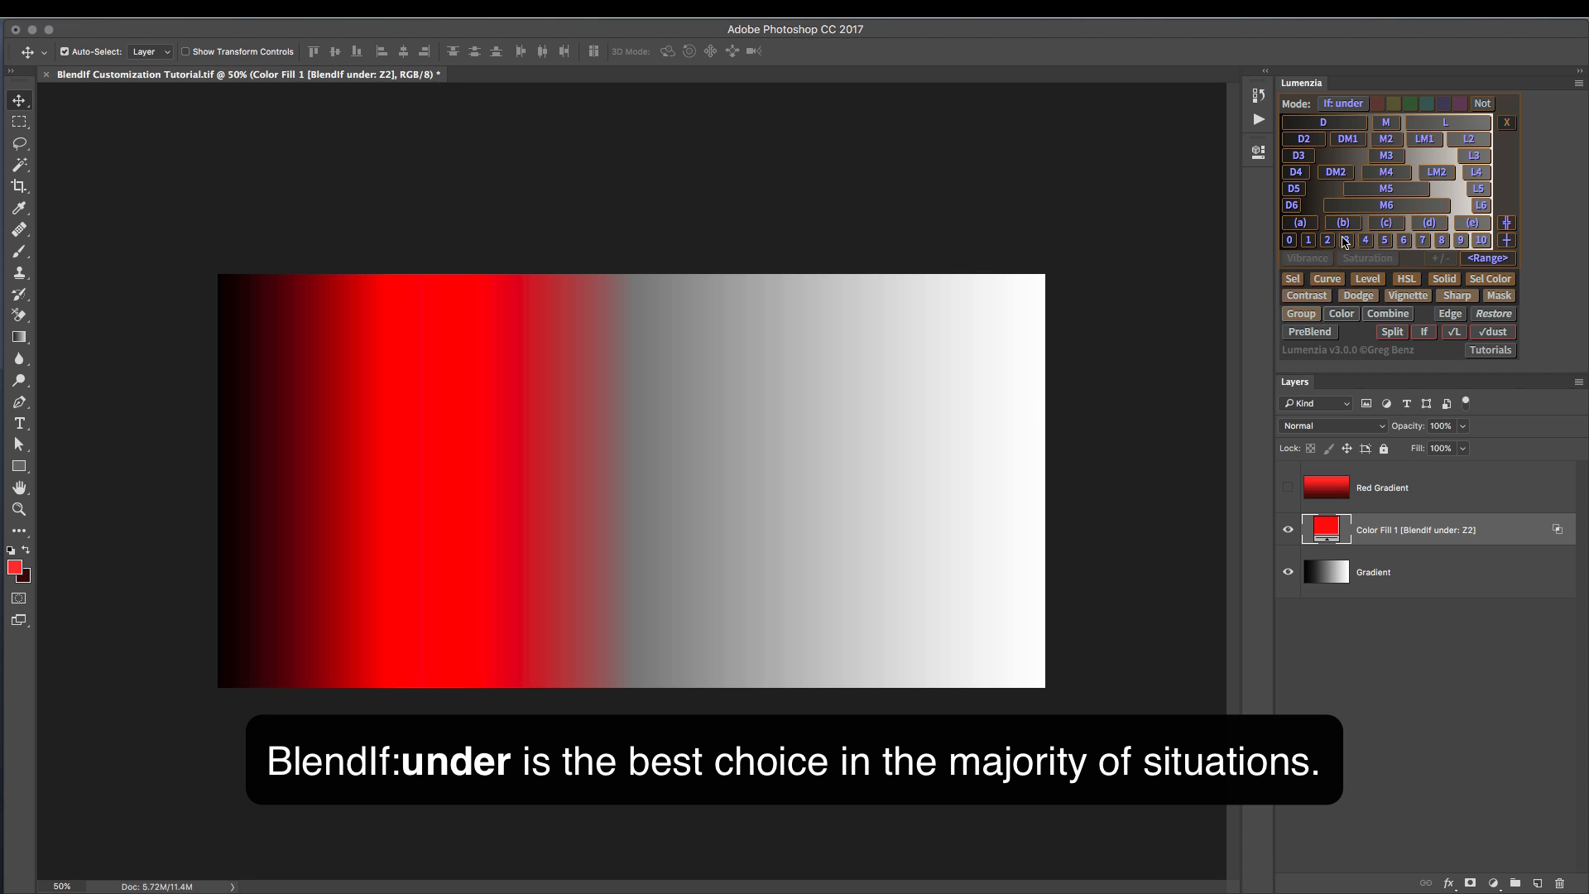
left_click(1347, 241)
left_click(1366, 240)
left_click(1385, 240)
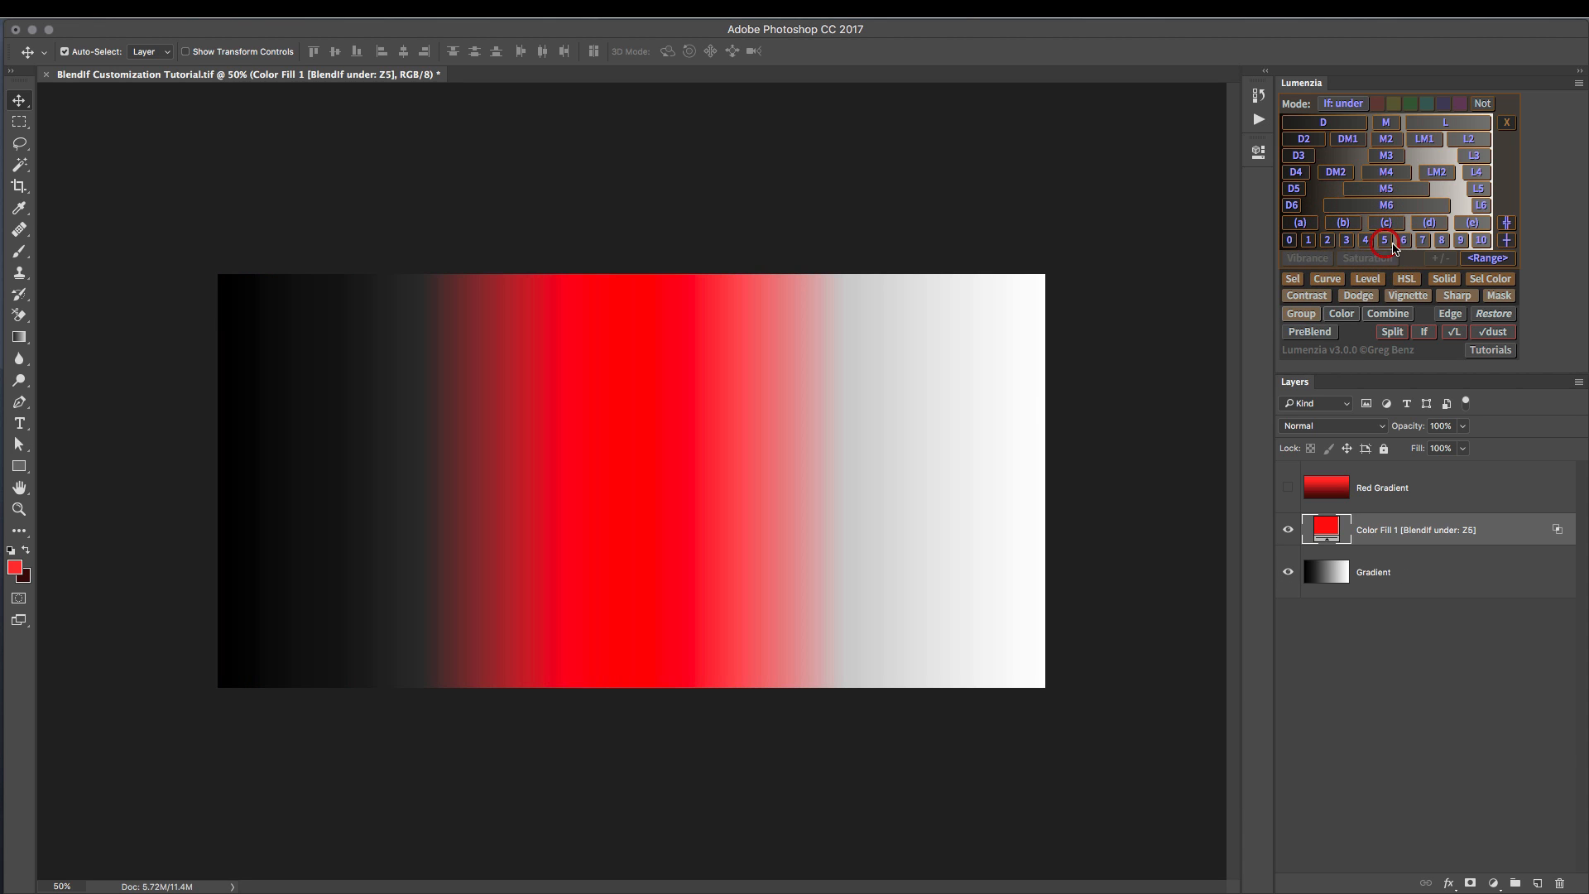
left_click(1403, 241)
left_click(1422, 240)
left_click(1442, 240)
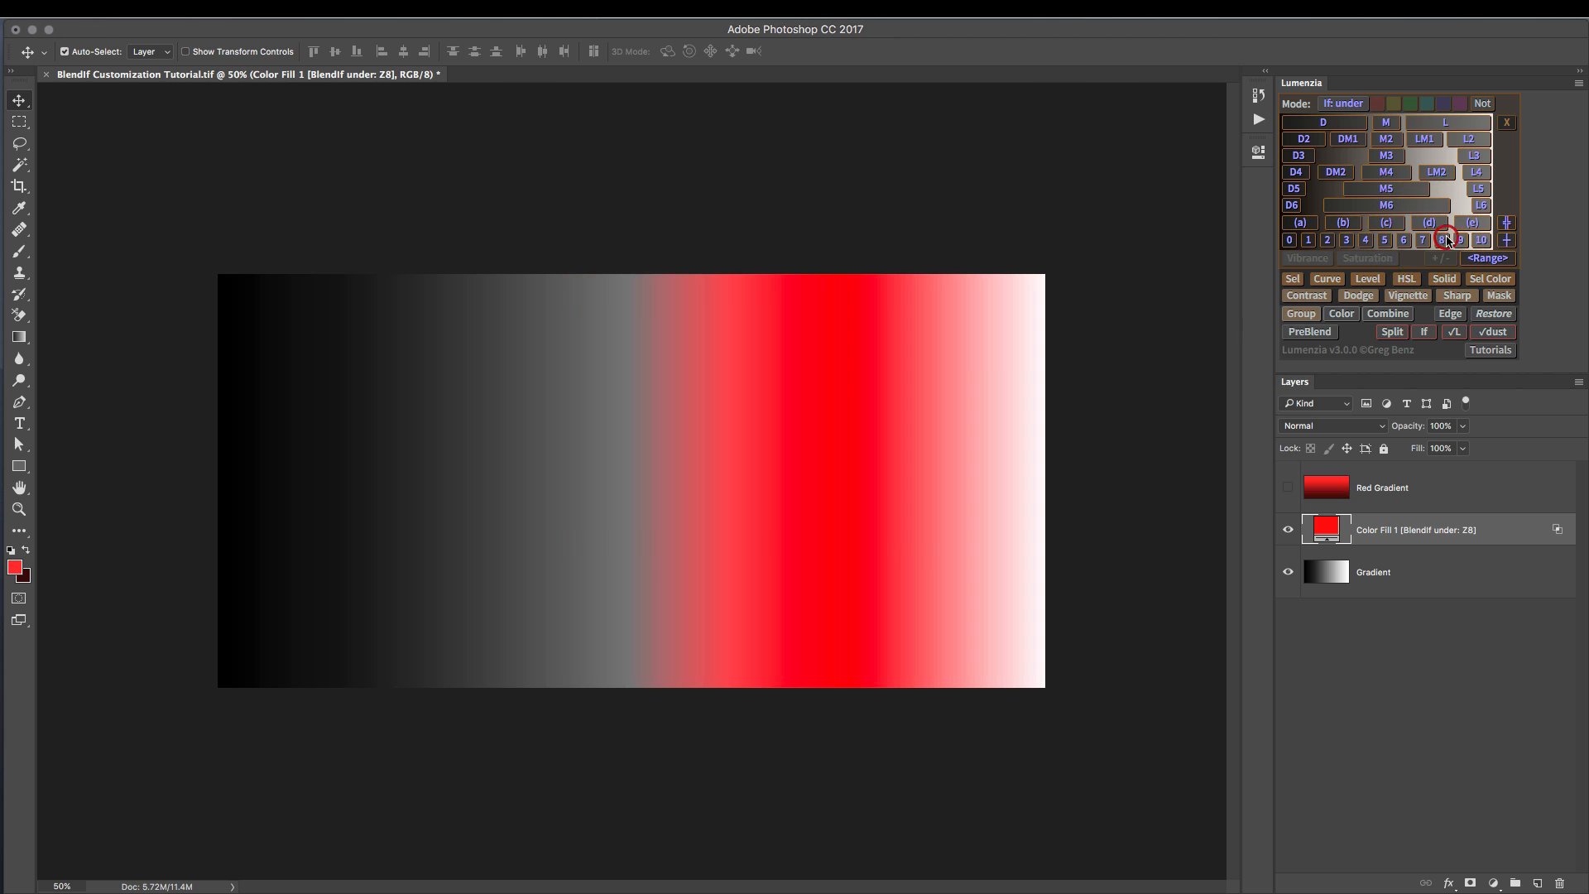
left_click(1461, 240)
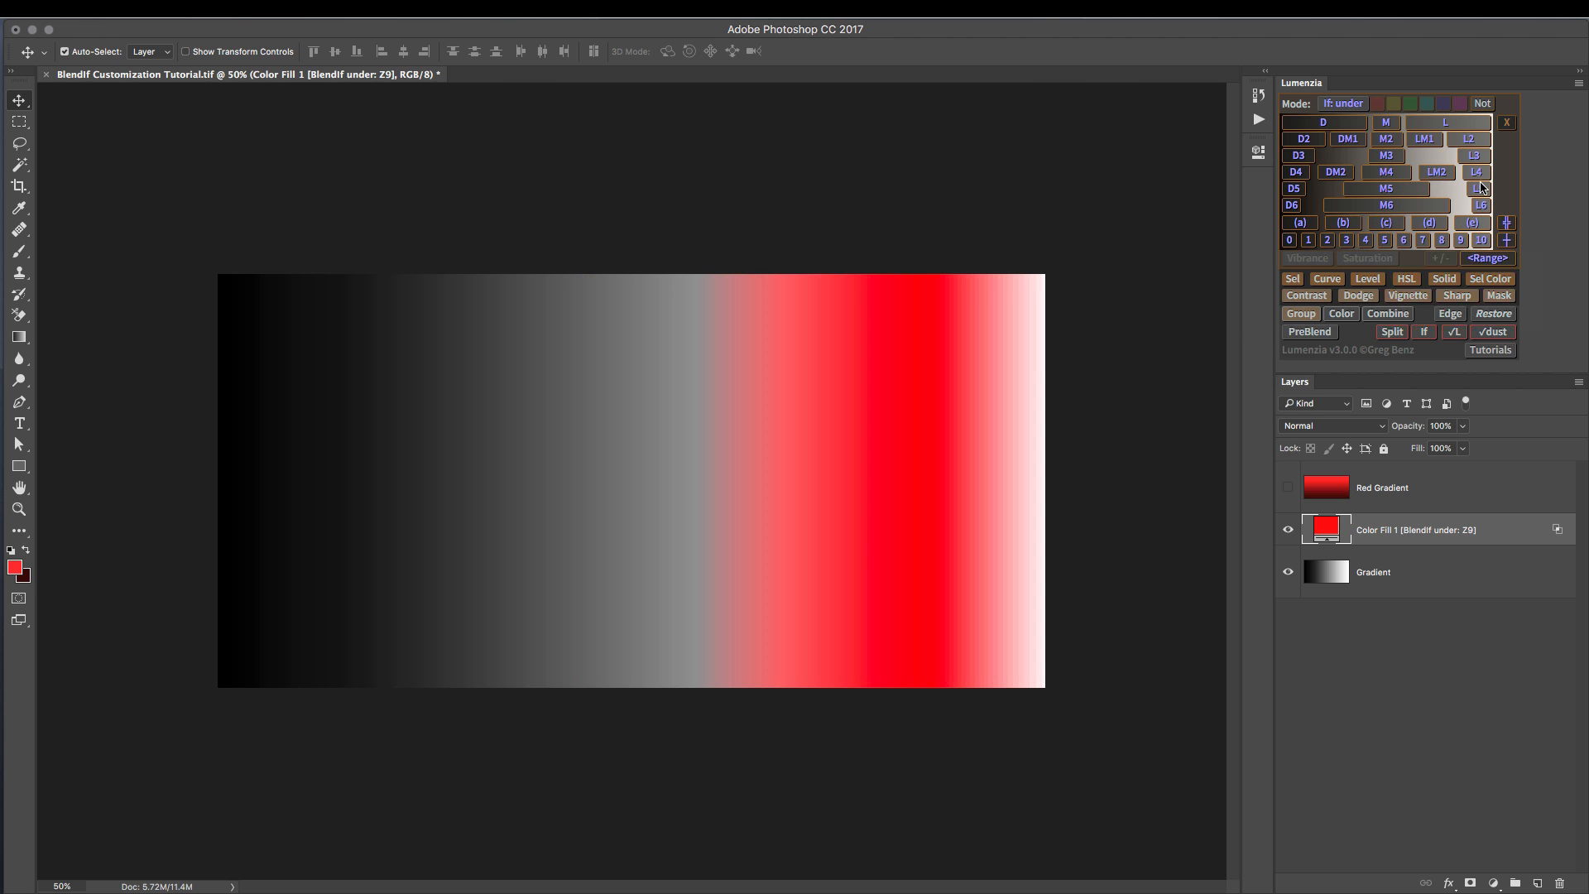
Try the lights BlendIf masks L, L2, L3 and L5 on Color Fill 1, followed by darks mask D3
left_click(1472, 125)
left_click(1472, 140)
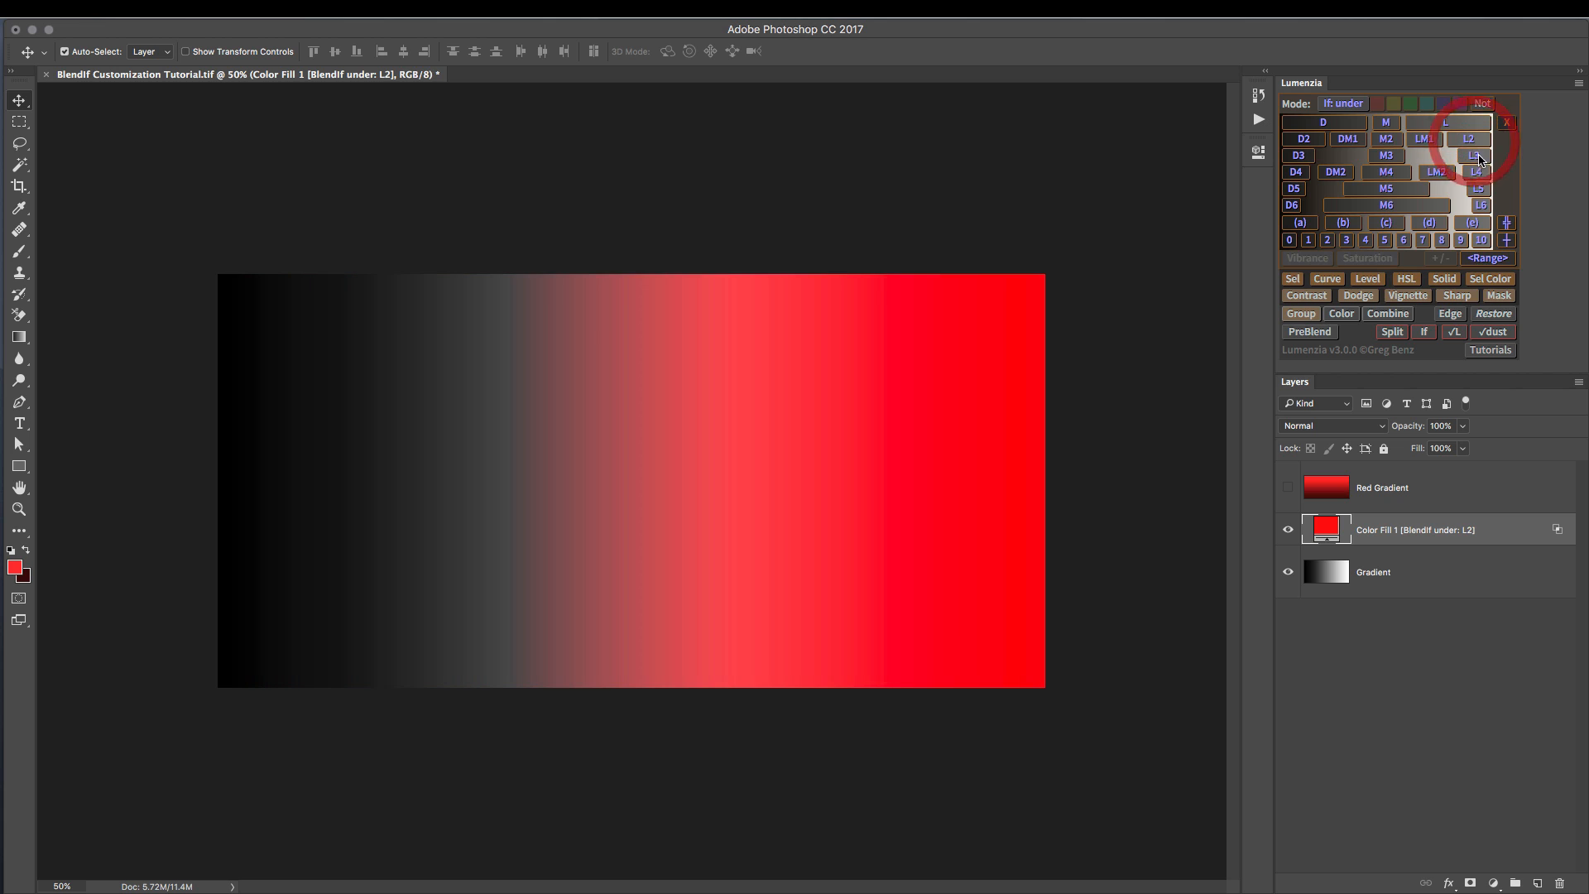
left_click(1480, 157)
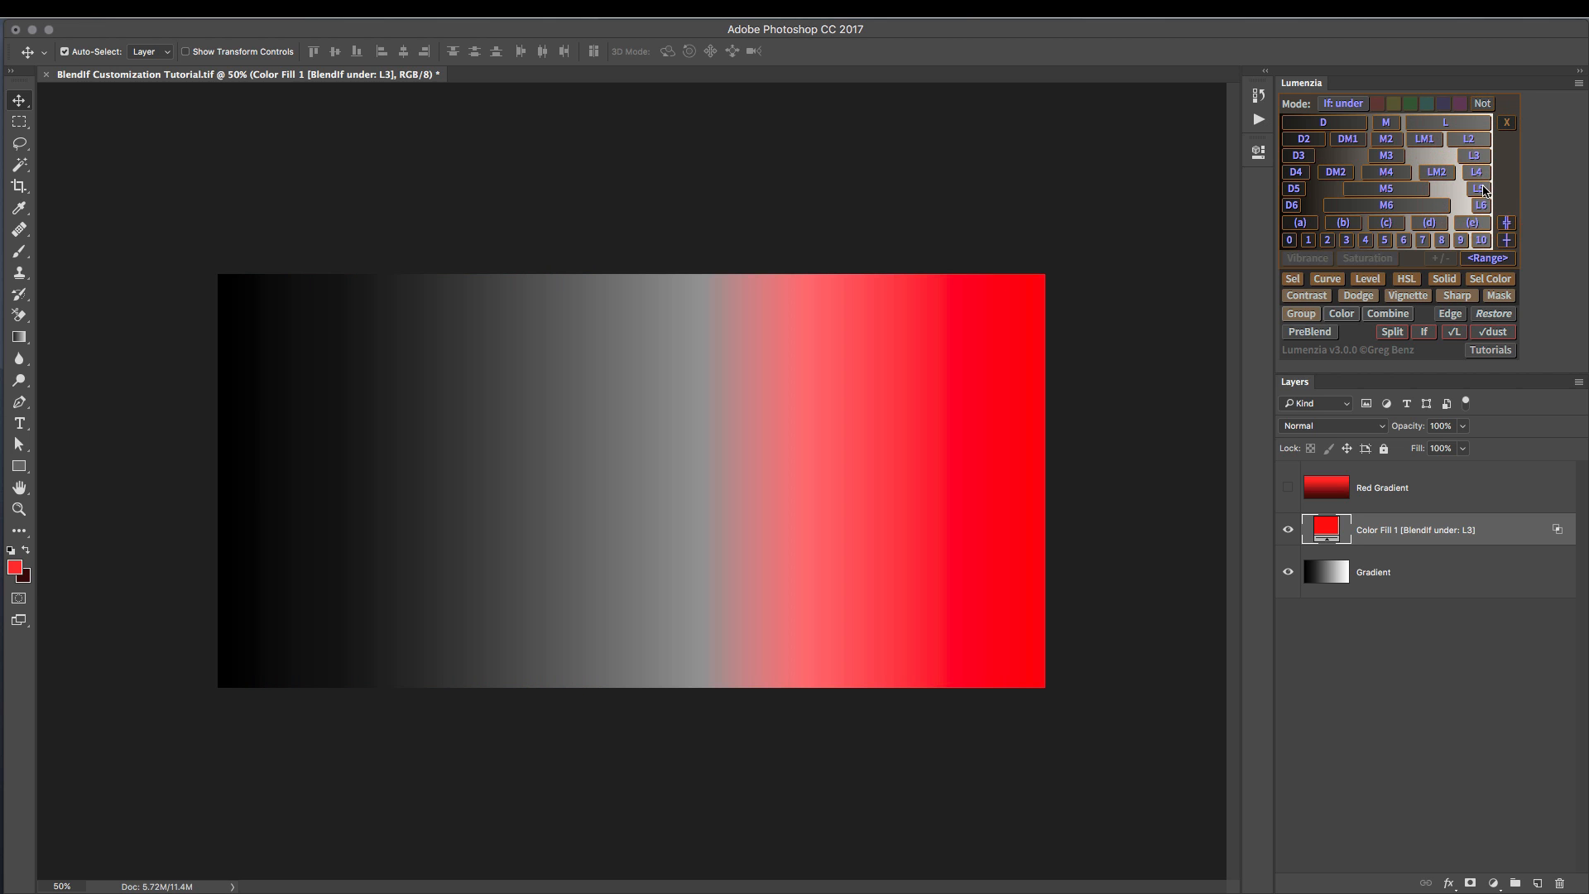
left_click(1480, 188)
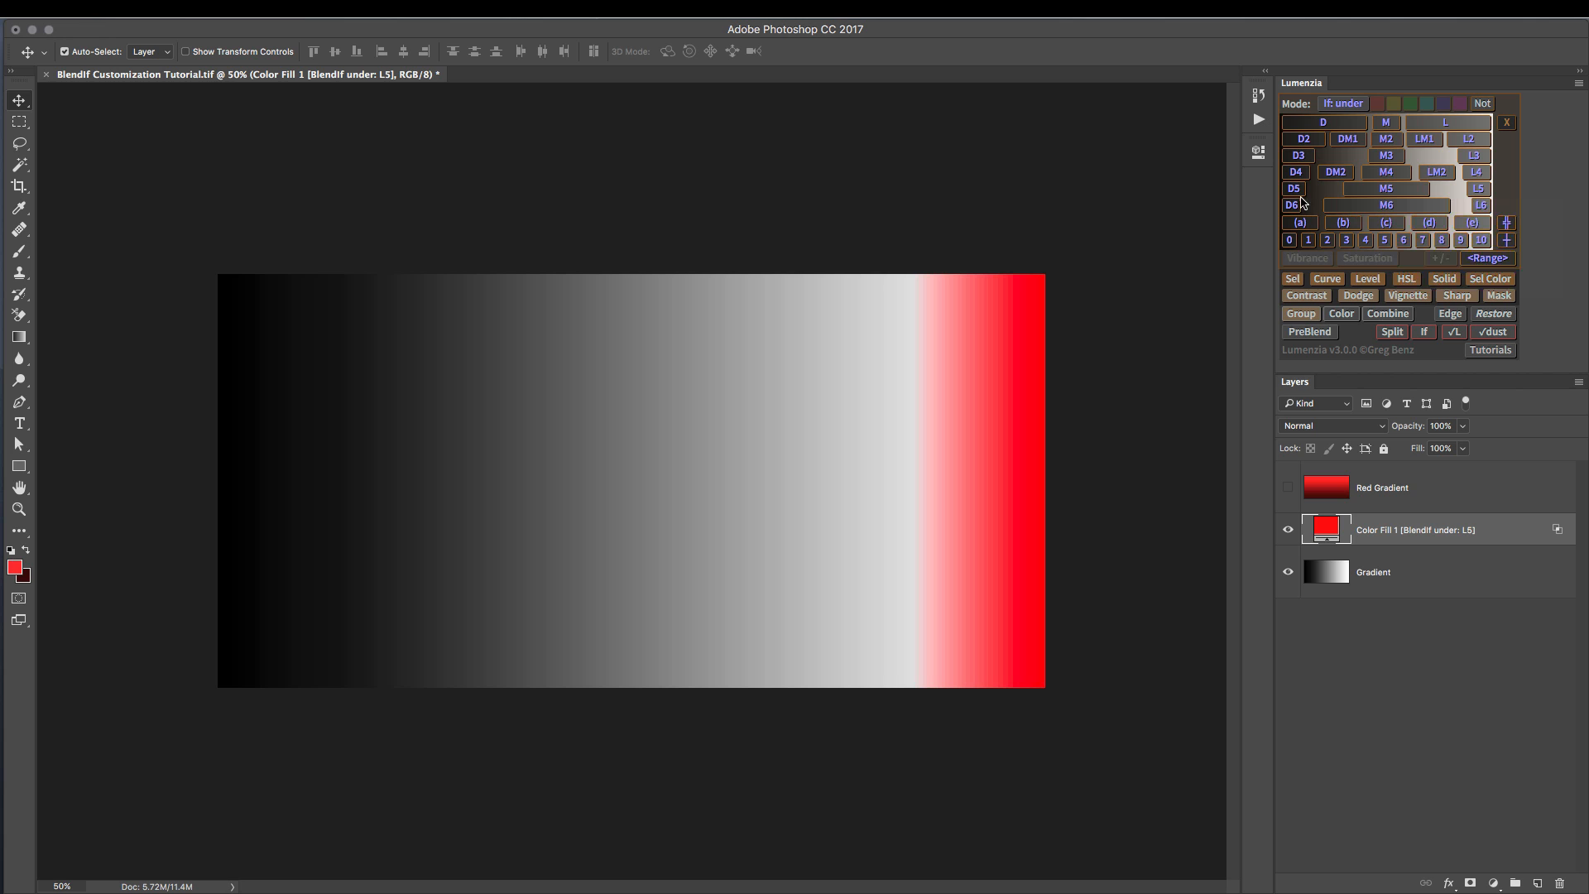
left_click(1298, 155)
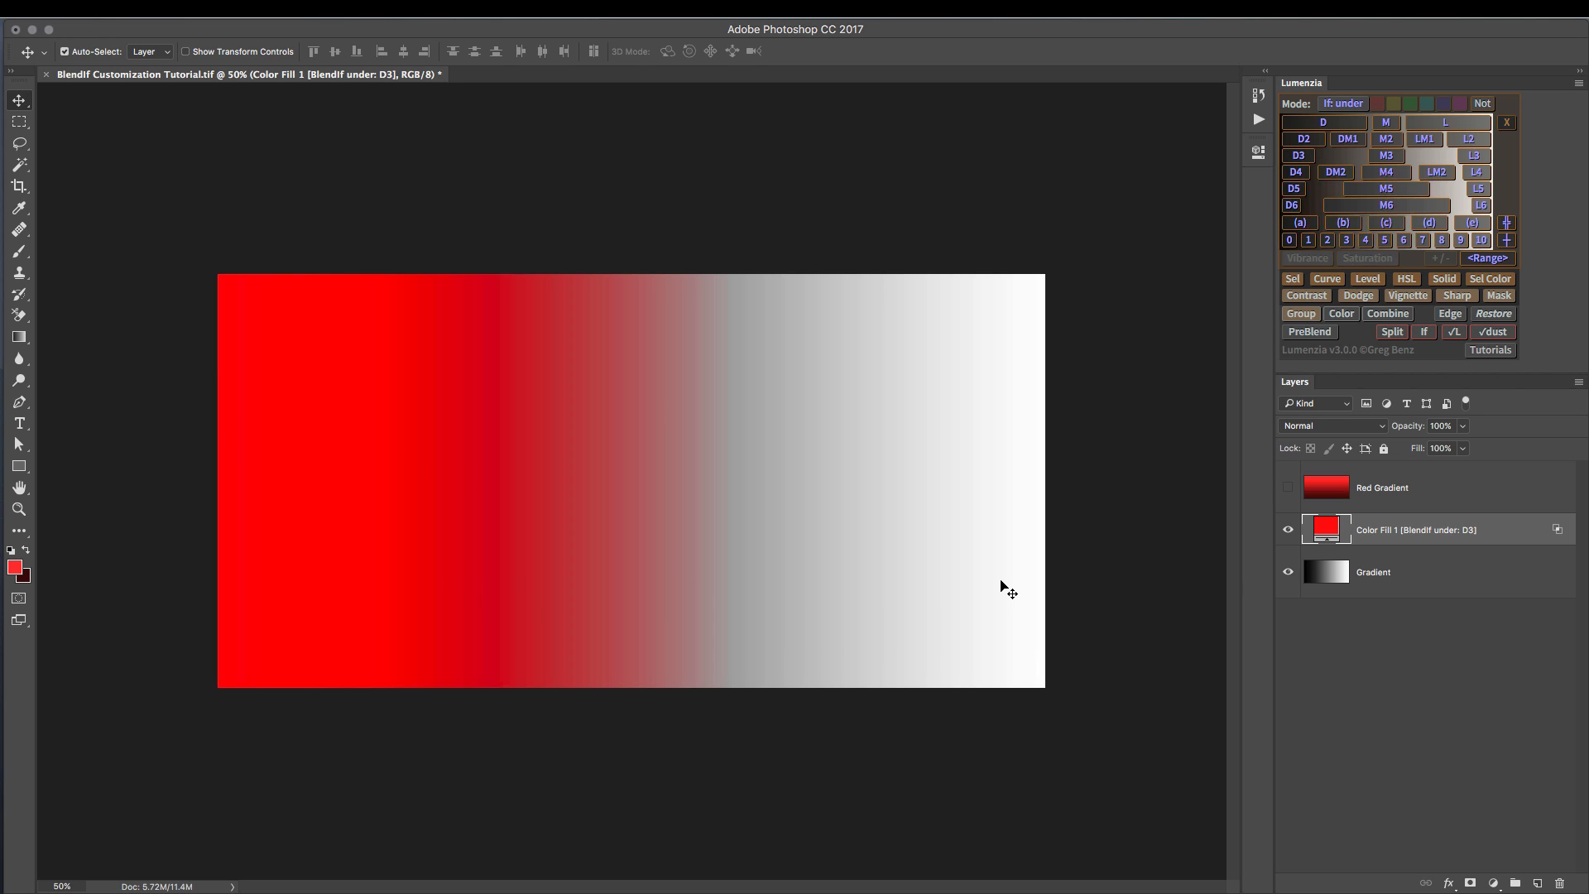
Set Color Fill 1's blend mode to Multiply and try BlendIf under zone masks (d) and (a)
left_click(1316, 427)
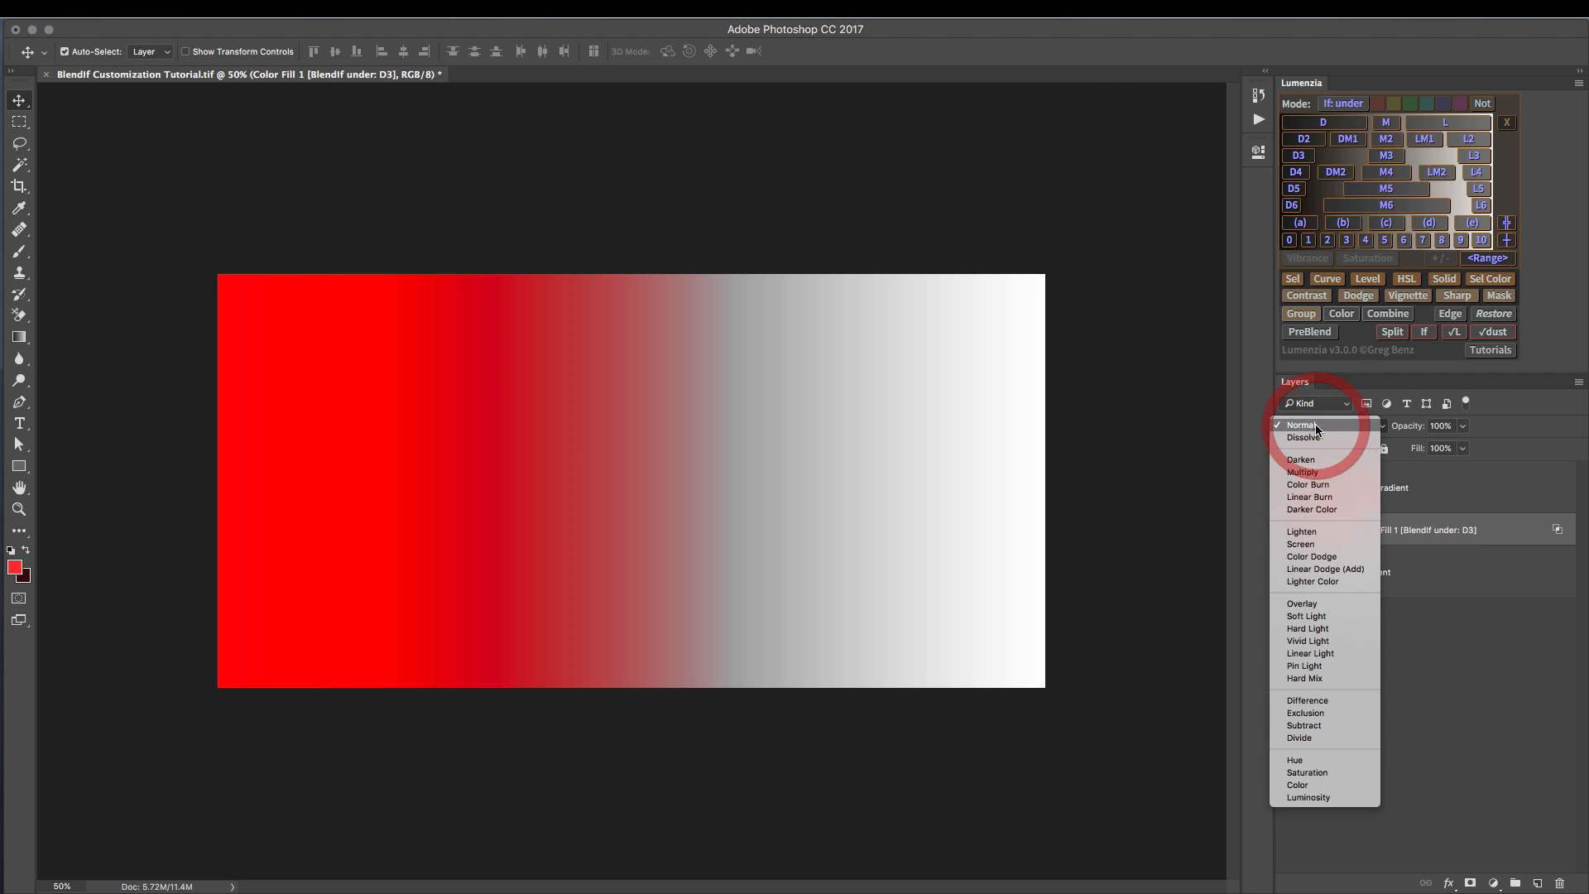
left_click(1306, 473)
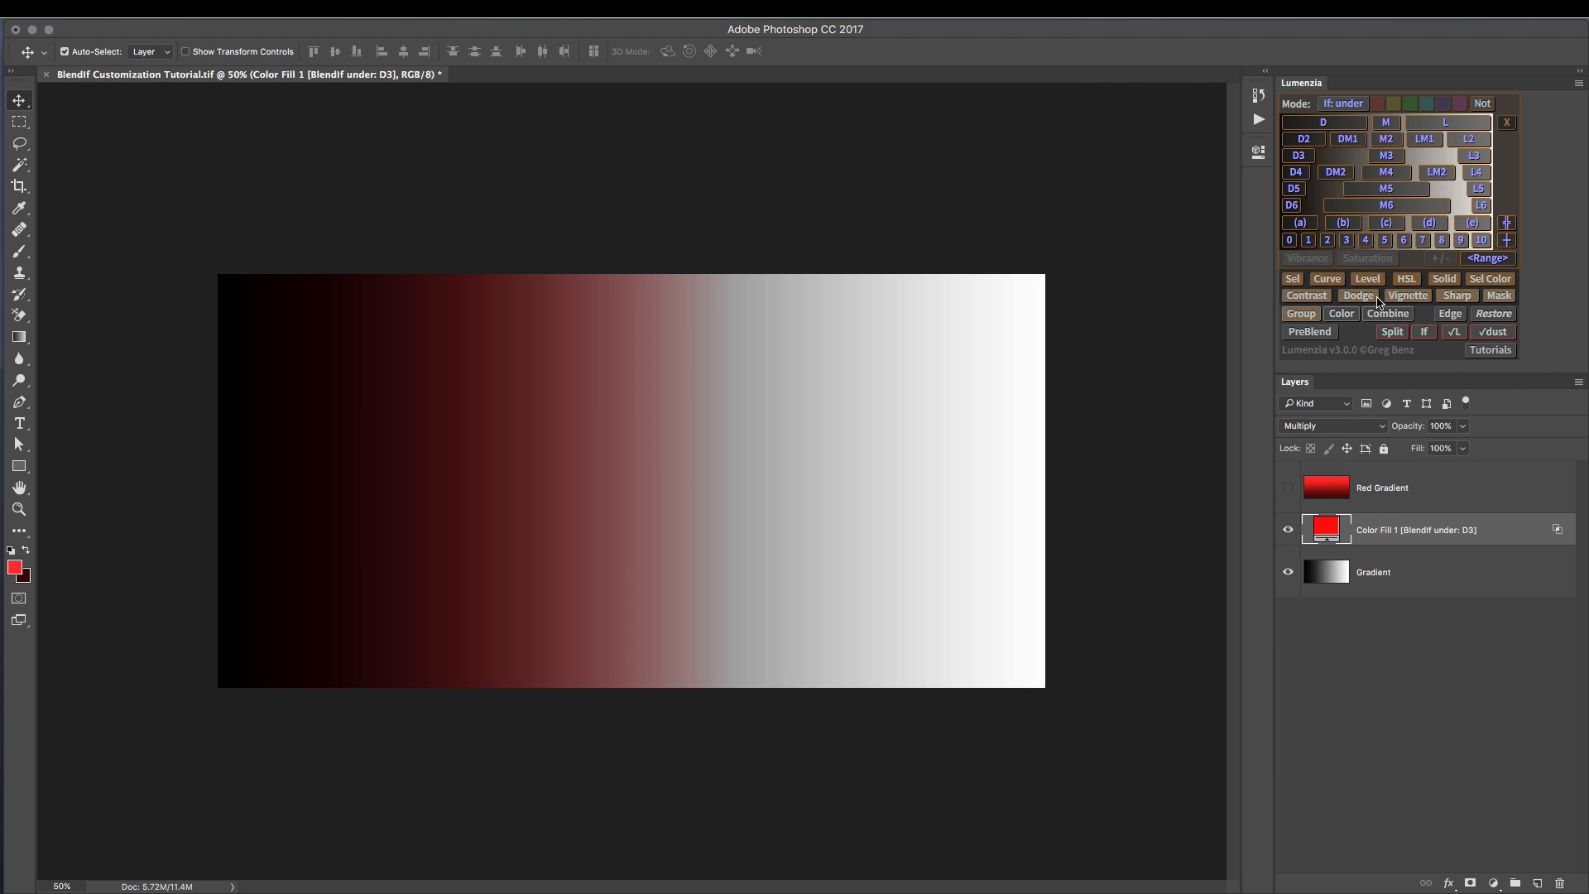
left_click(1429, 223)
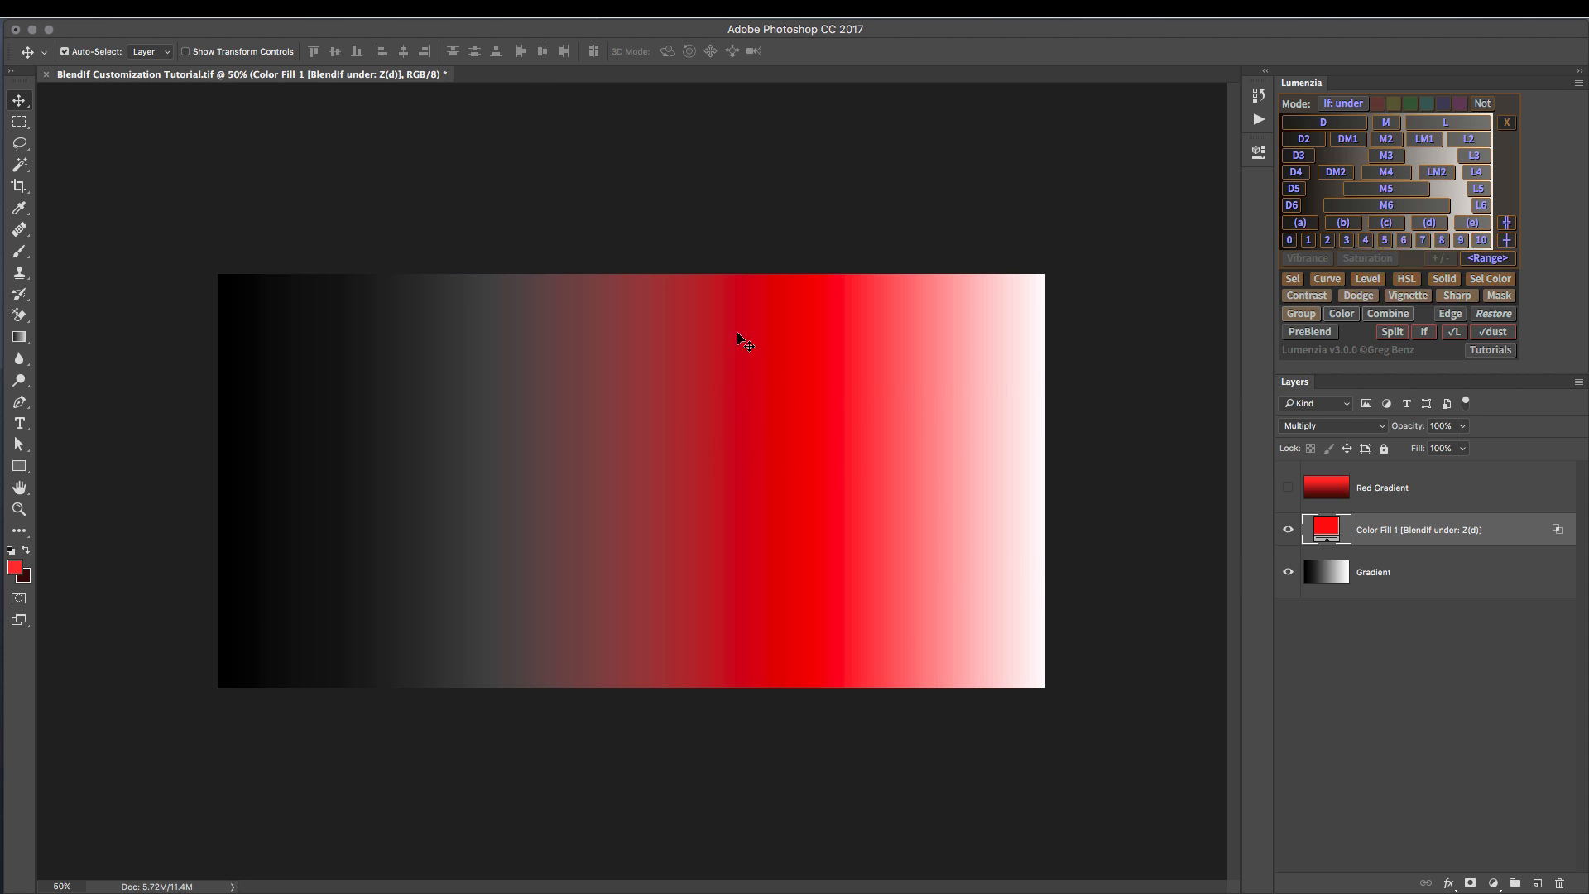
left_click(1300, 223)
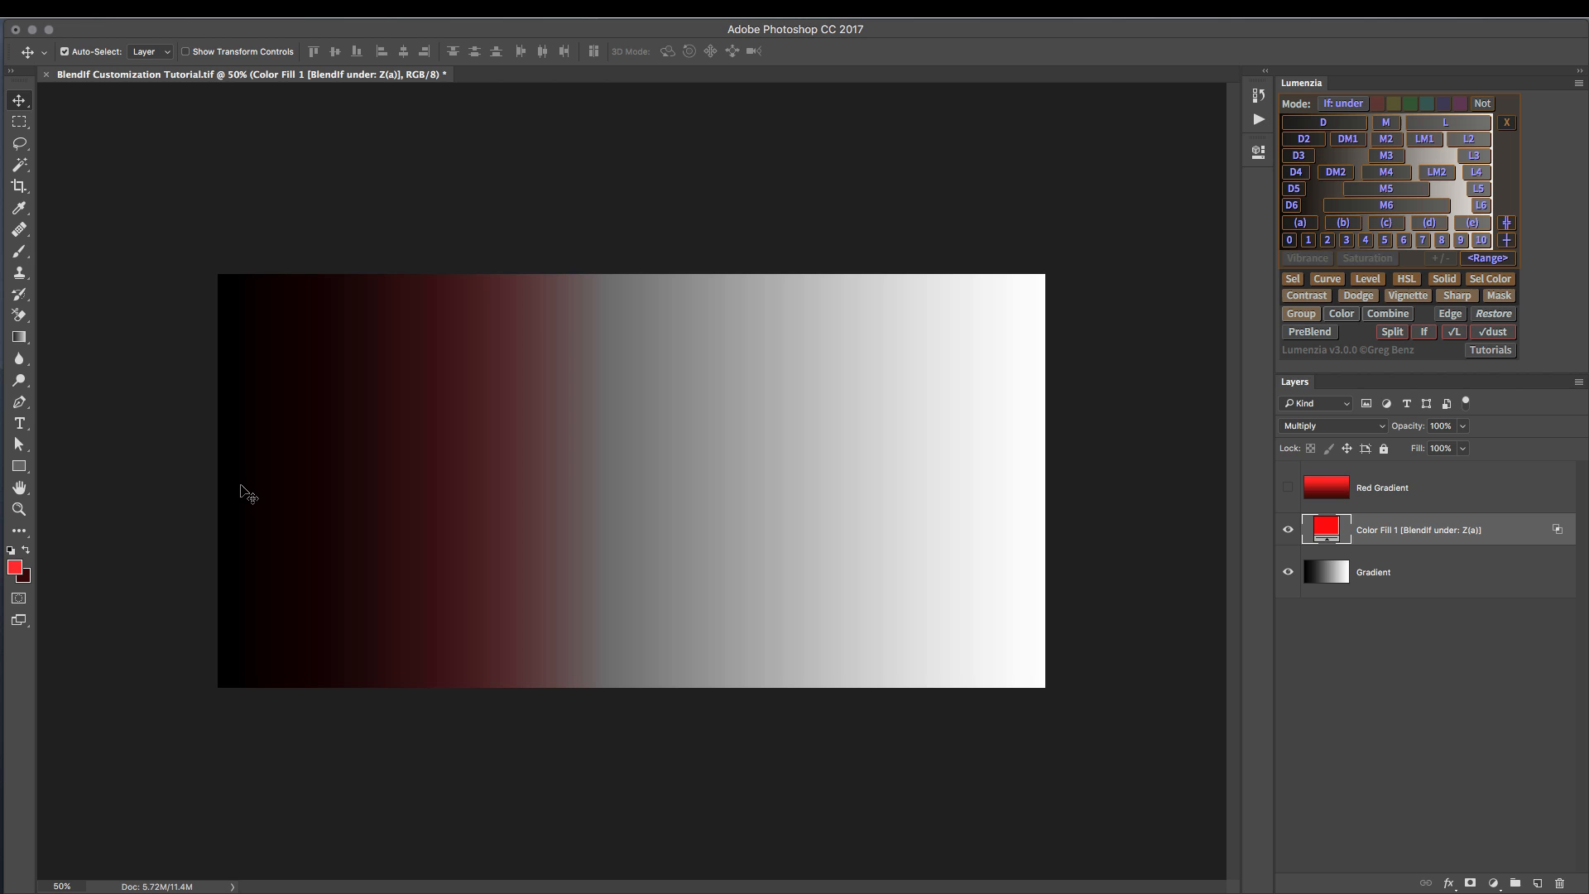
Enable the BlendIf preview overlay on Color Fill 1 and step through the numbered zones from 2 upward, ending on zone 5
left_click(1423, 332)
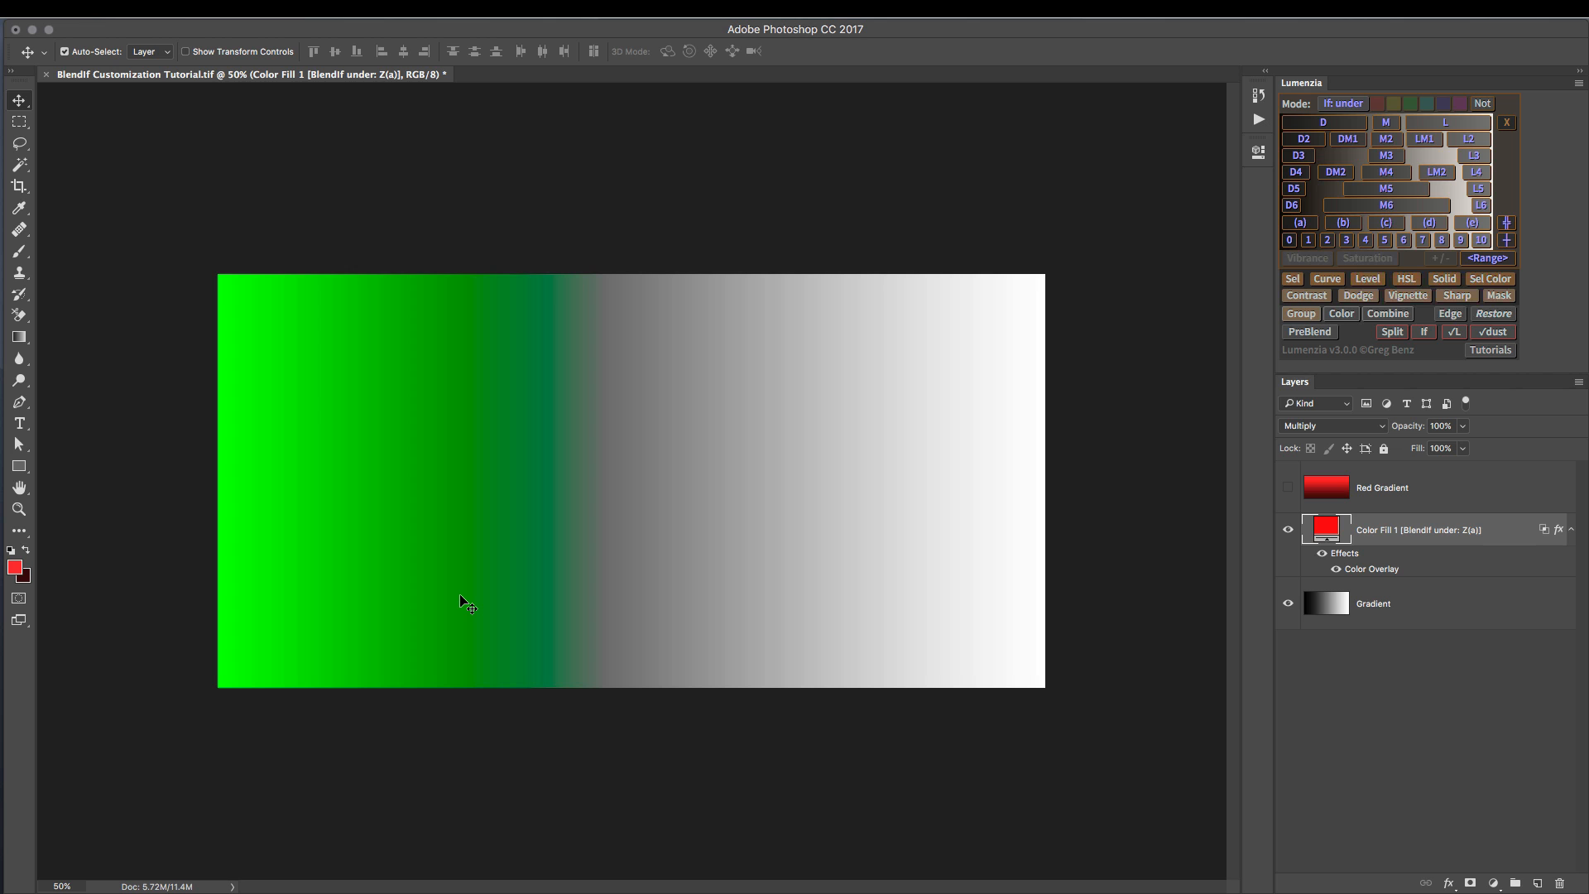
left_click(1327, 240)
left_click(1347, 240)
left_click(1365, 240)
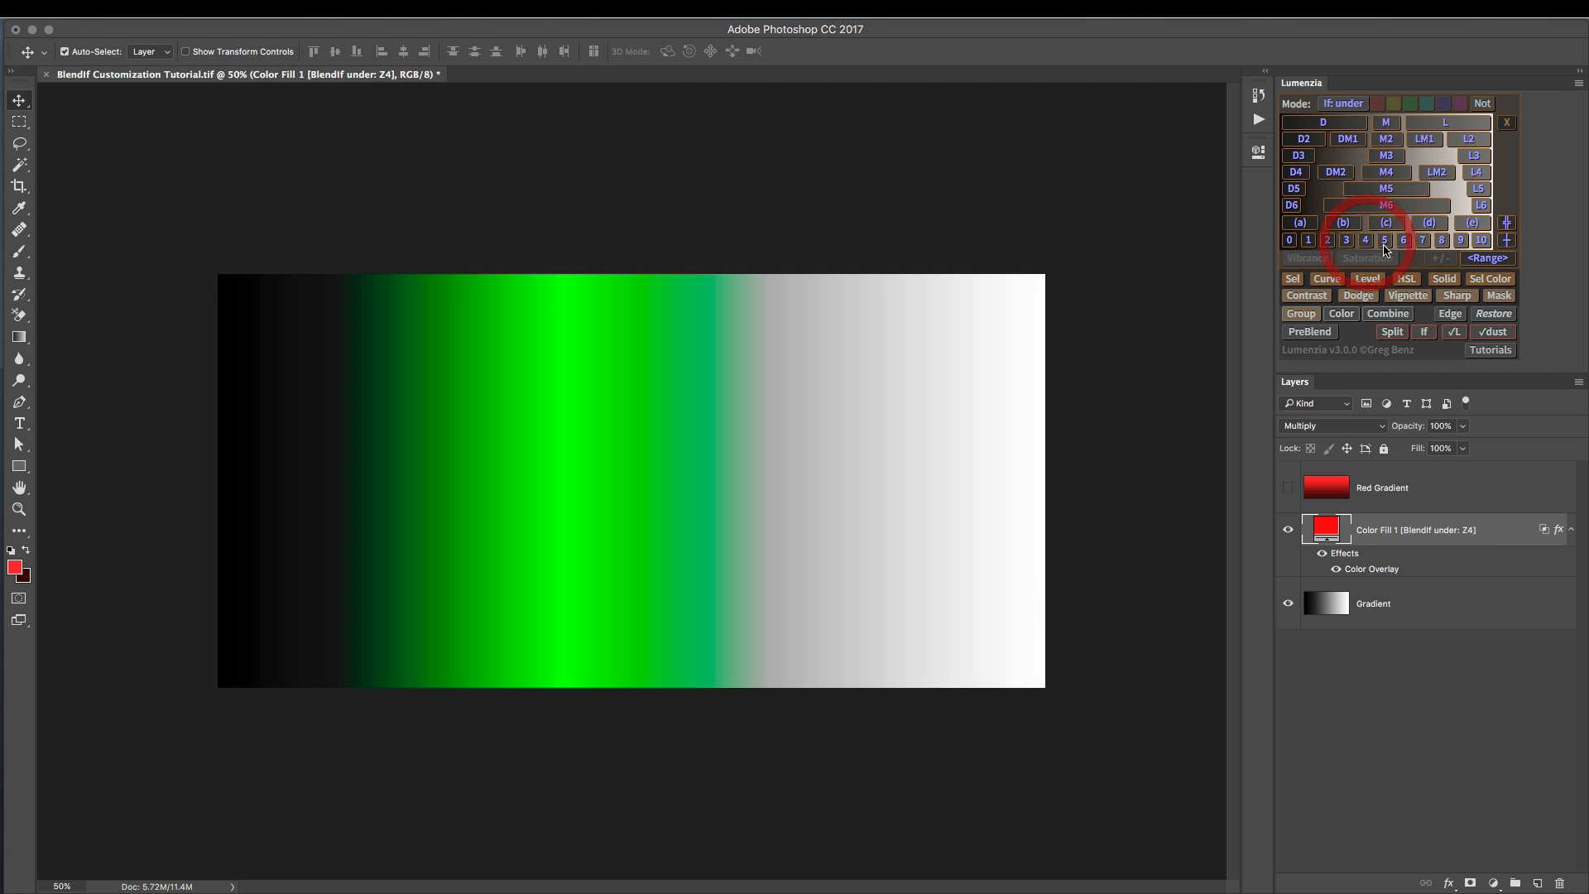
left_click(1384, 240)
left_click(1404, 240)
left_click(1423, 239)
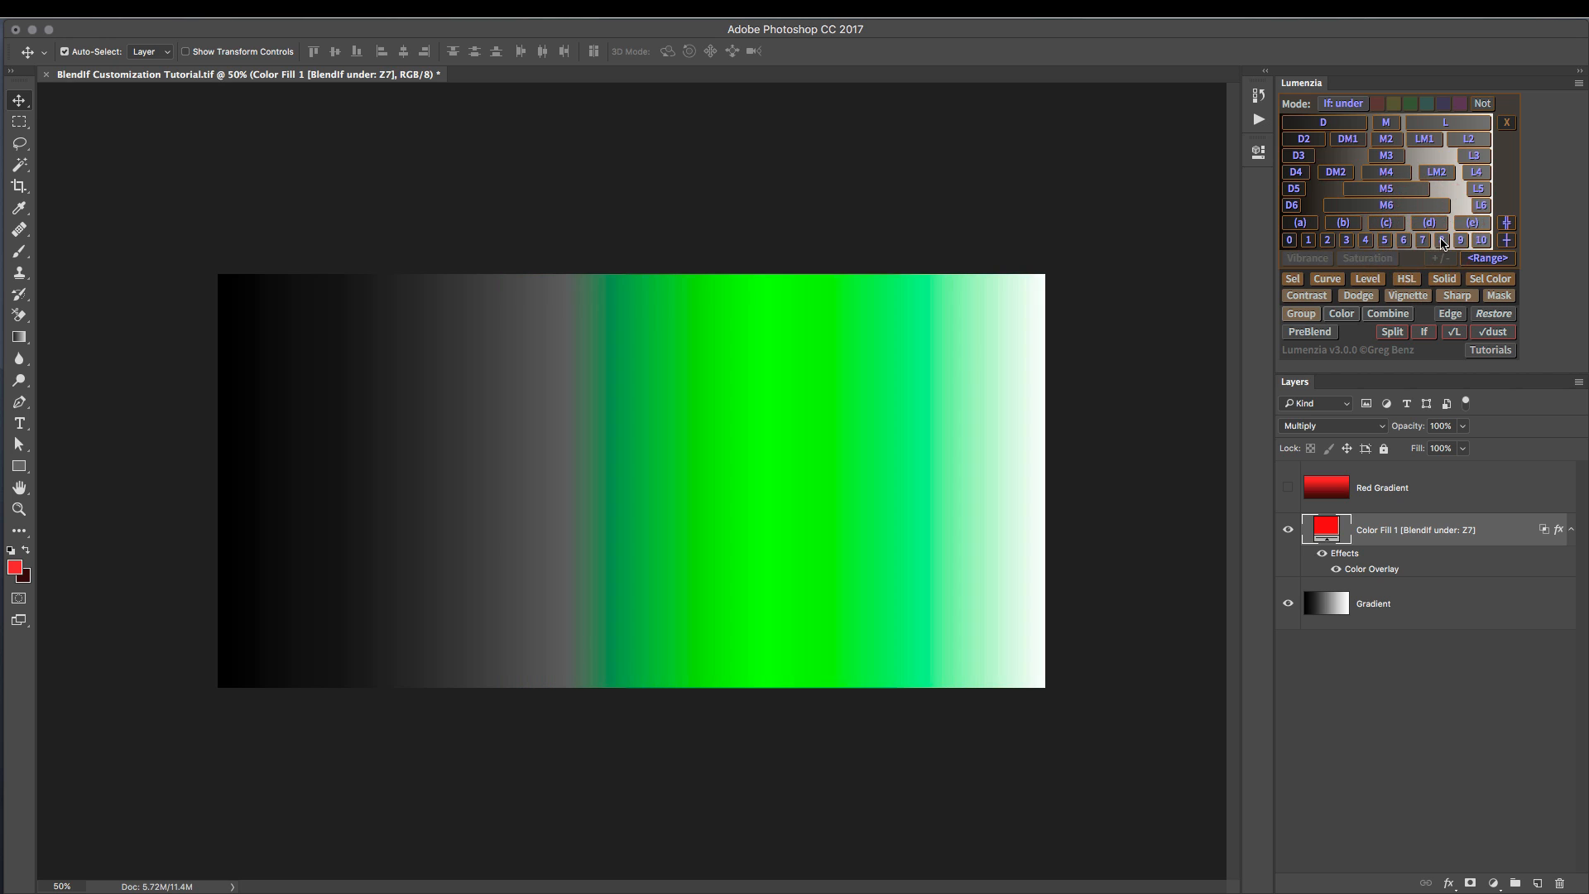
left_click(1406, 242)
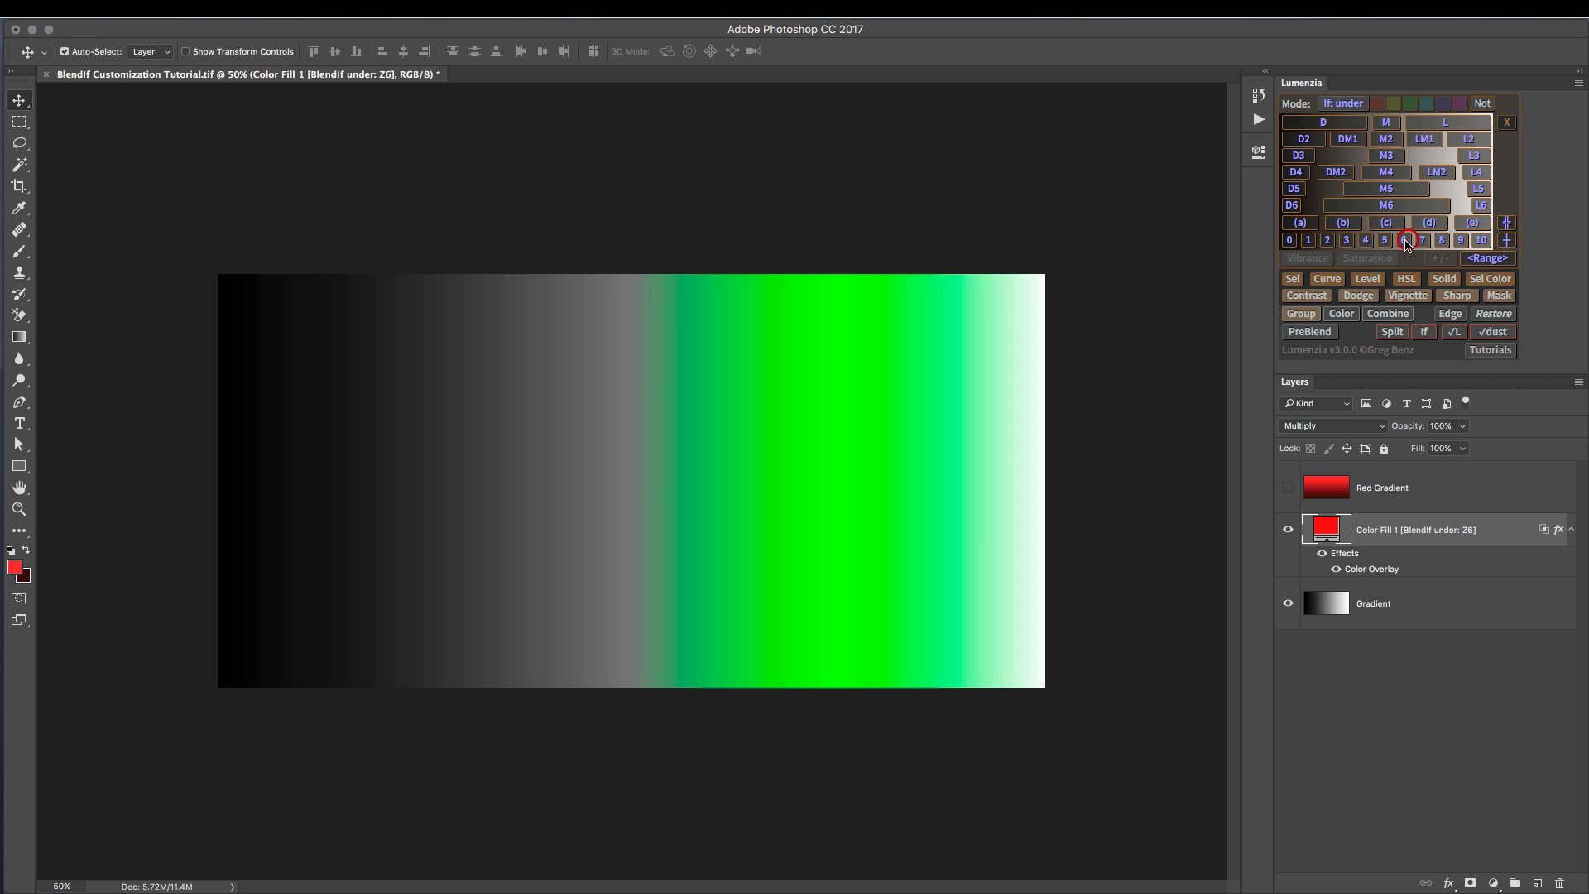
left_click(1384, 241)
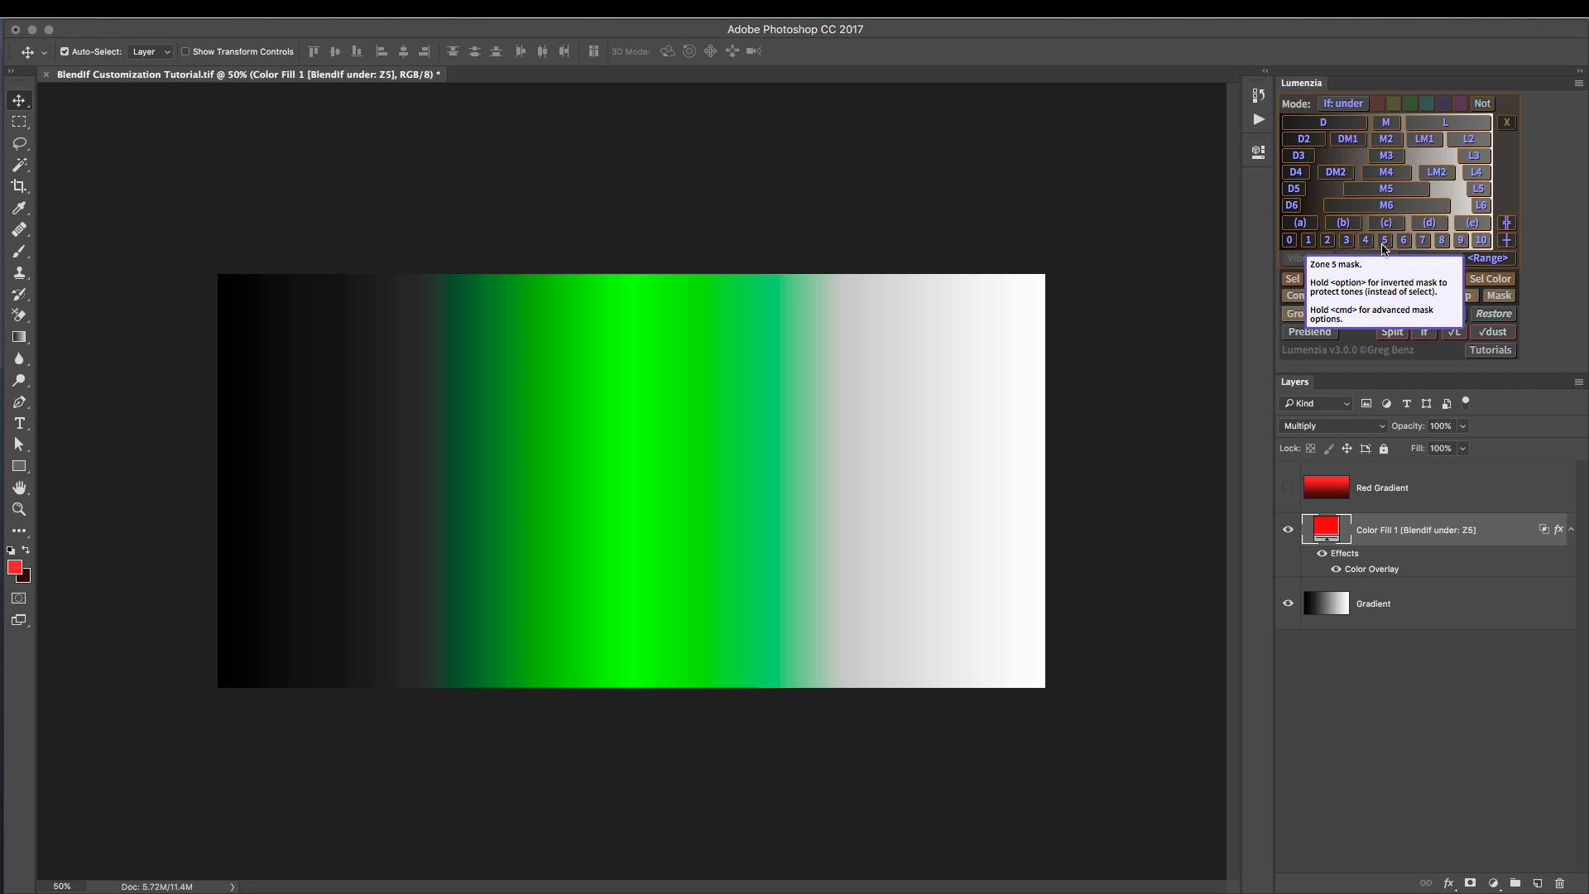
Turn off the BlendIf preview overlay and set Color Fill 1's blend mode to Normal
left_click(1423, 335)
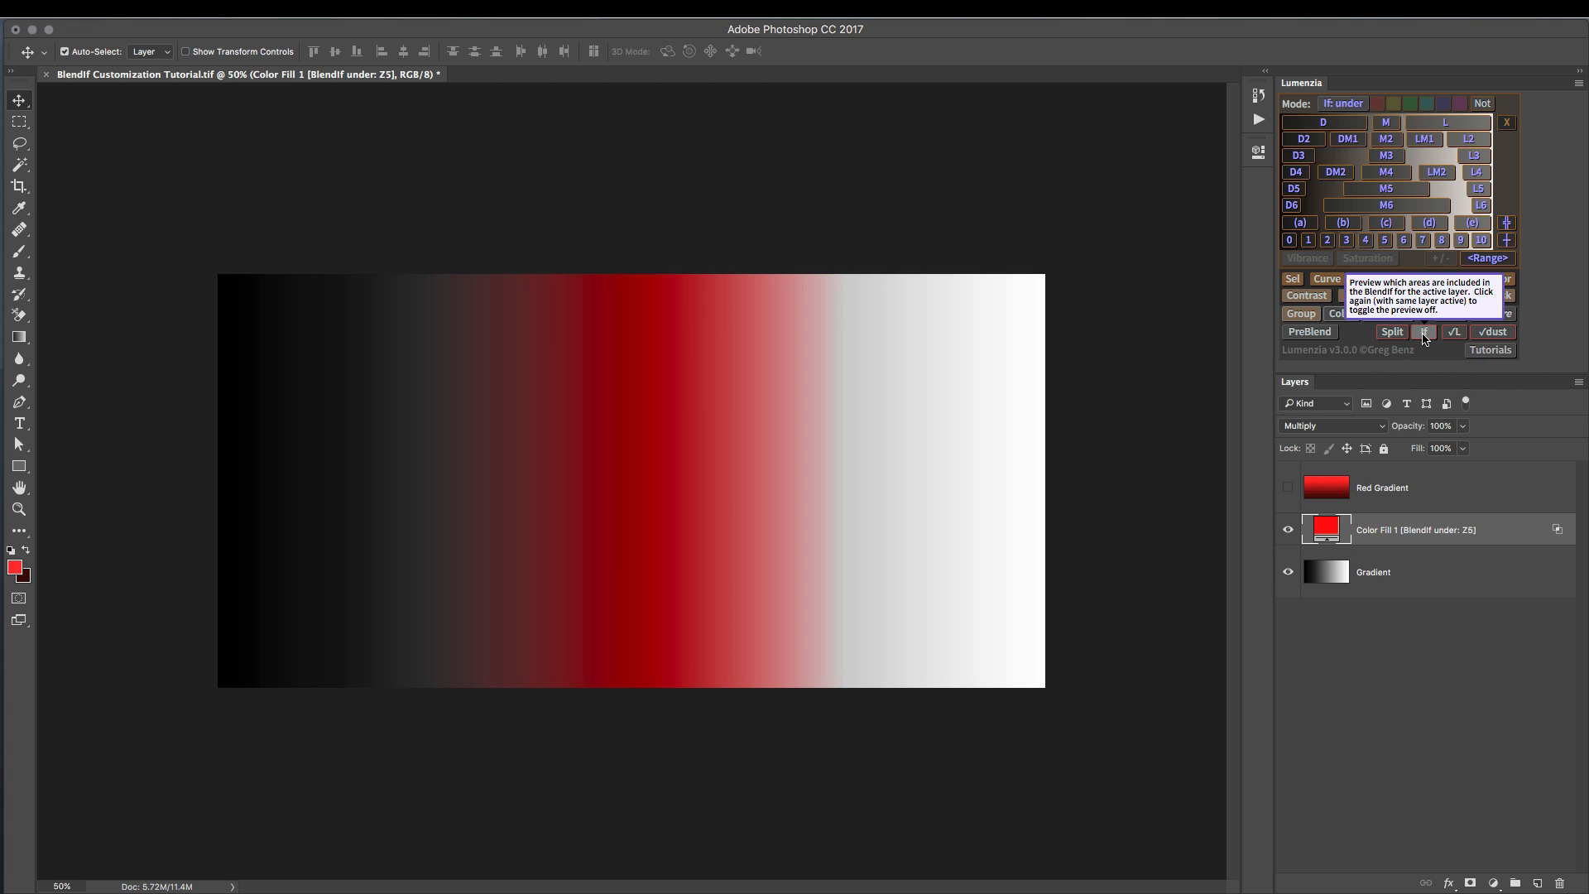
left_click(1314, 426)
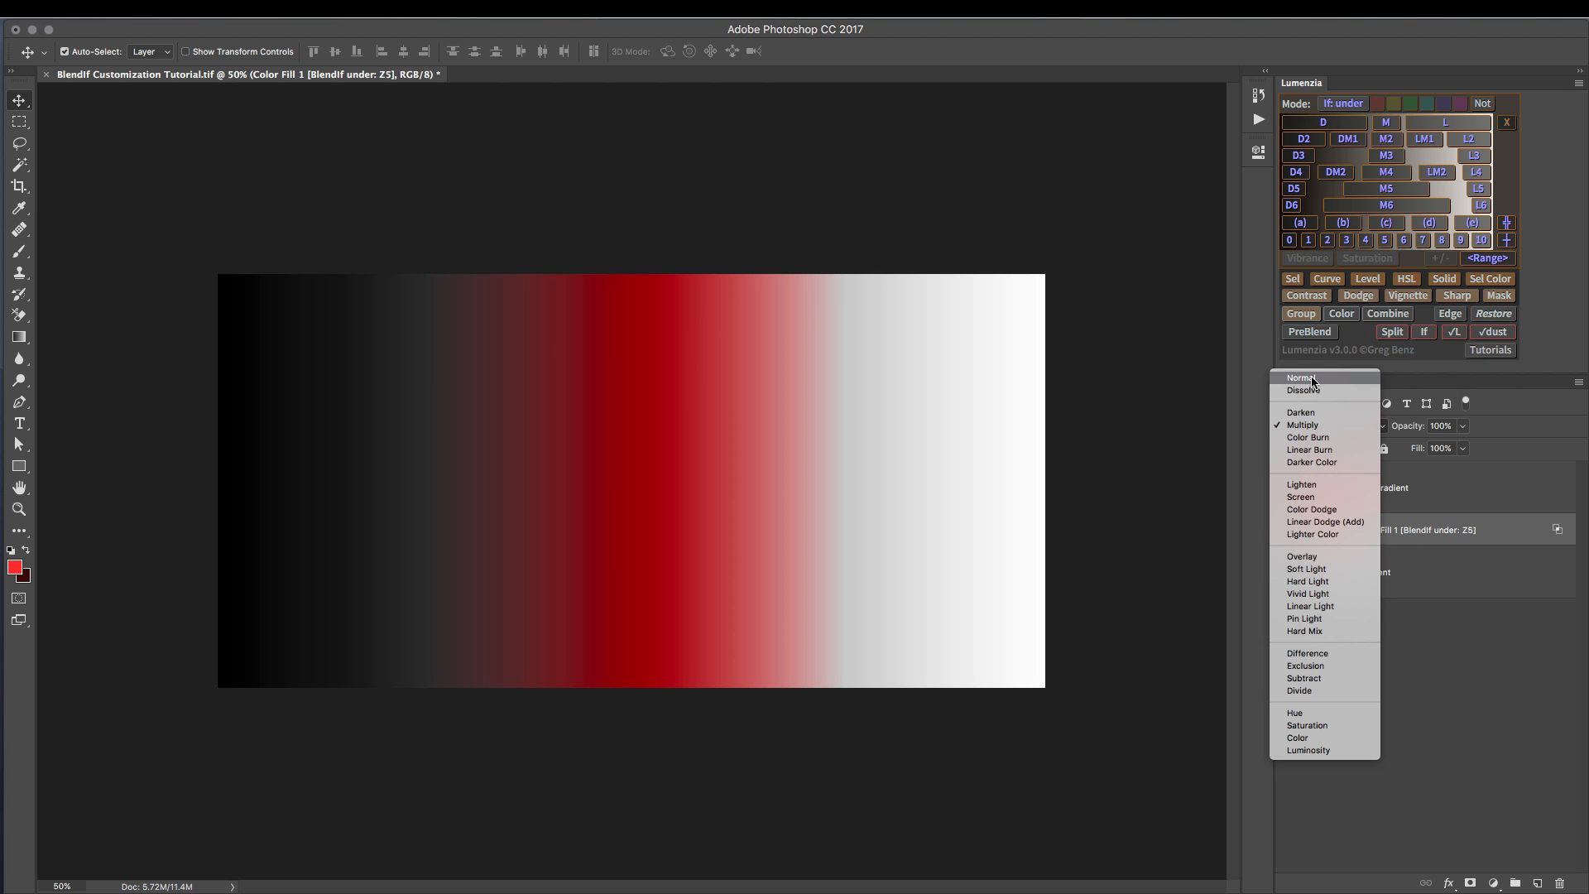
left_click(1312, 379)
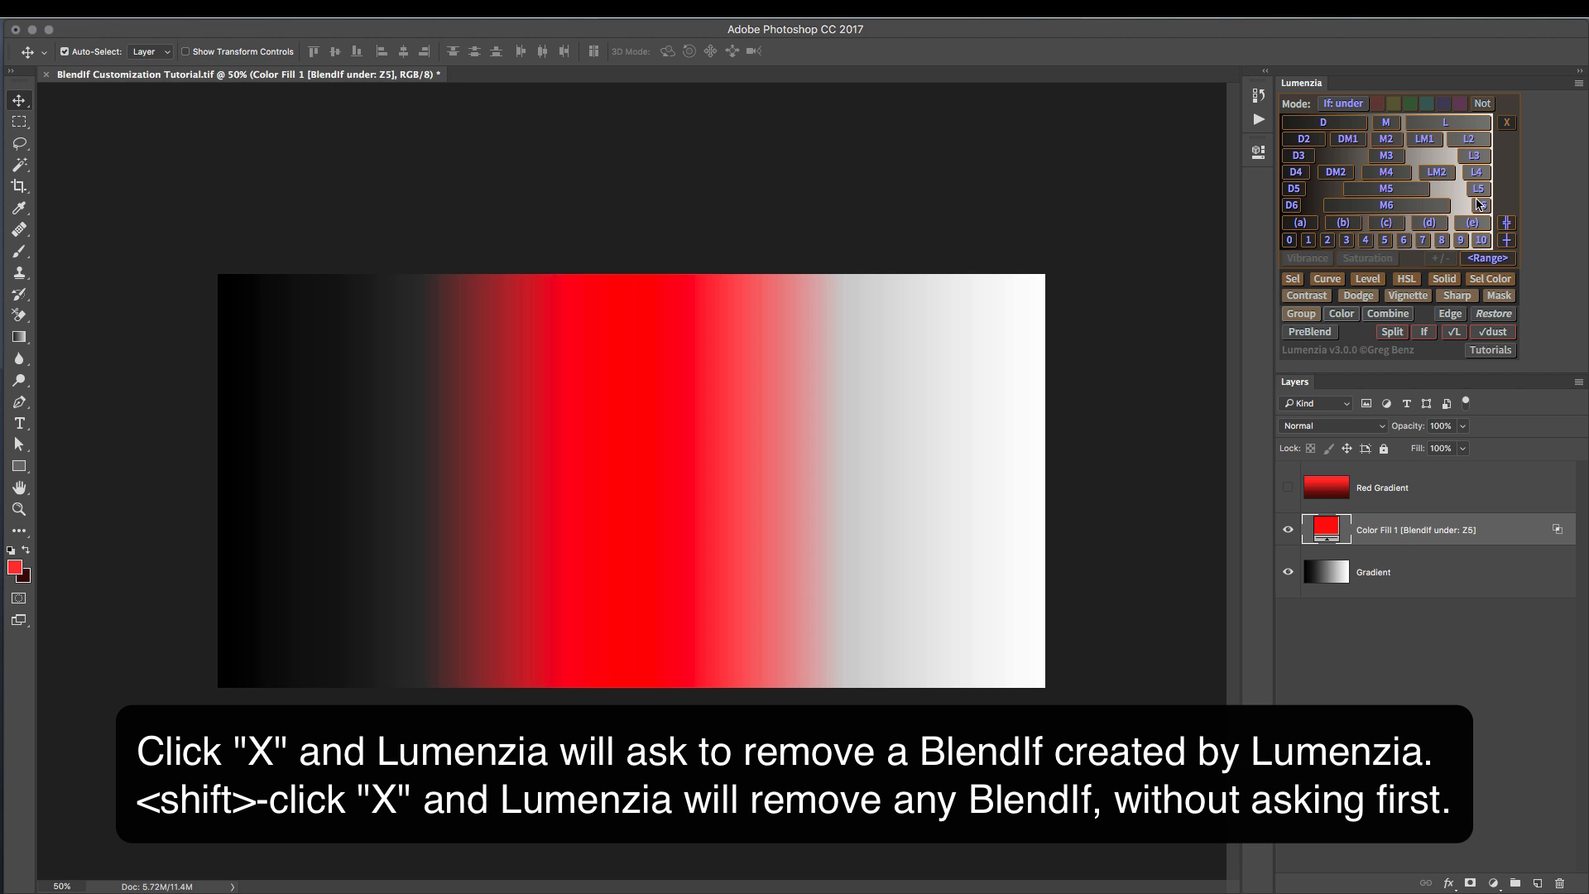
Clear the BlendIf from Color Fill 1 with confirmation, undo that, and clear it again directly without the prompt
left_click(1506, 123)
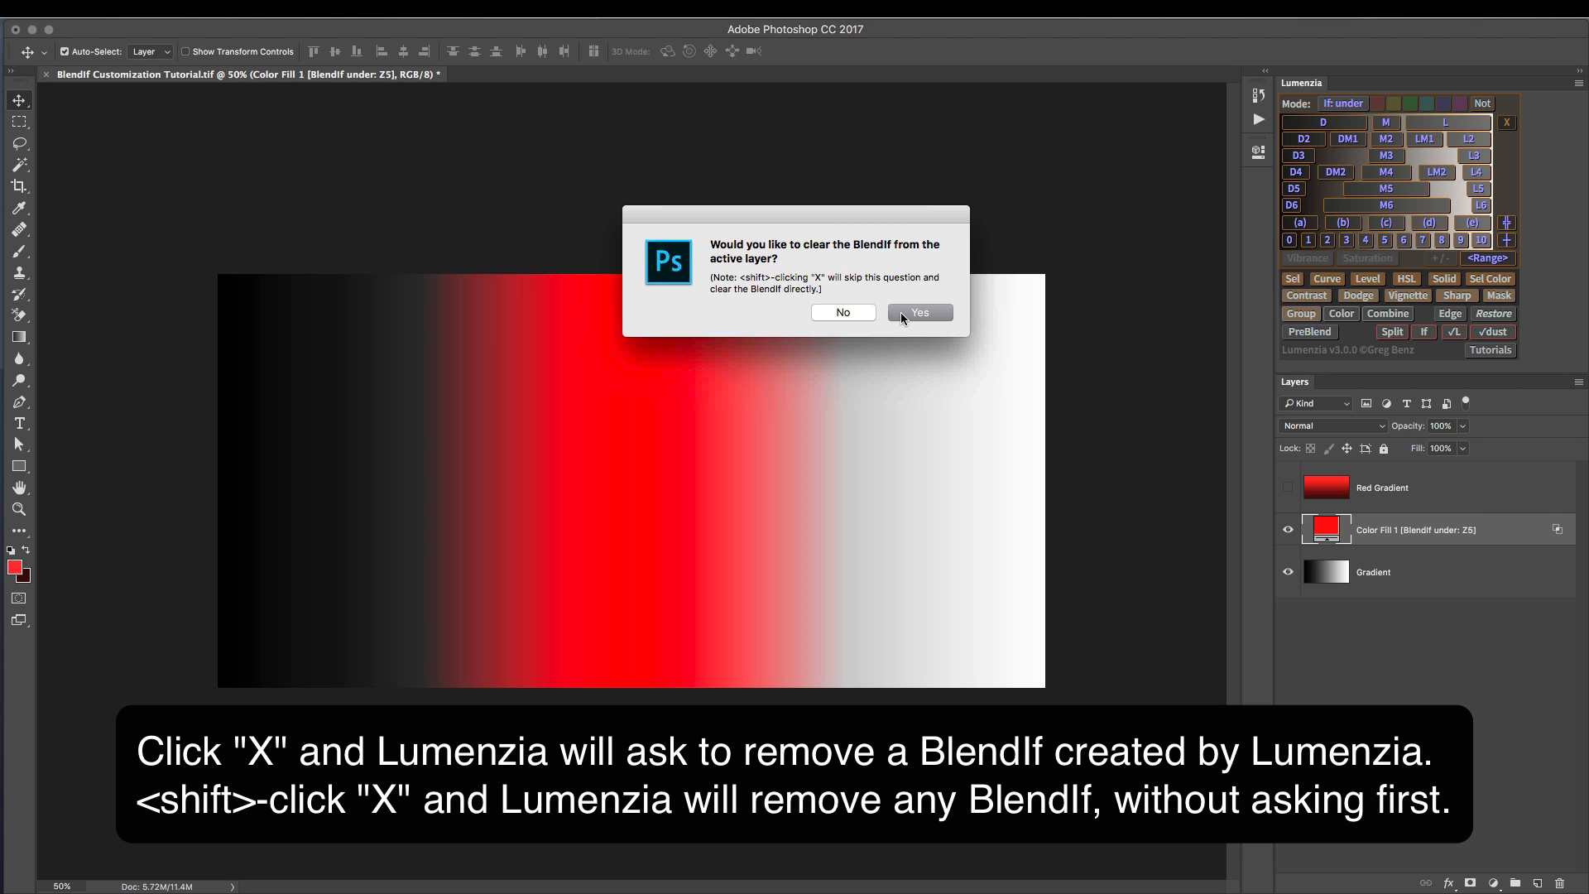
left_click(901, 313)
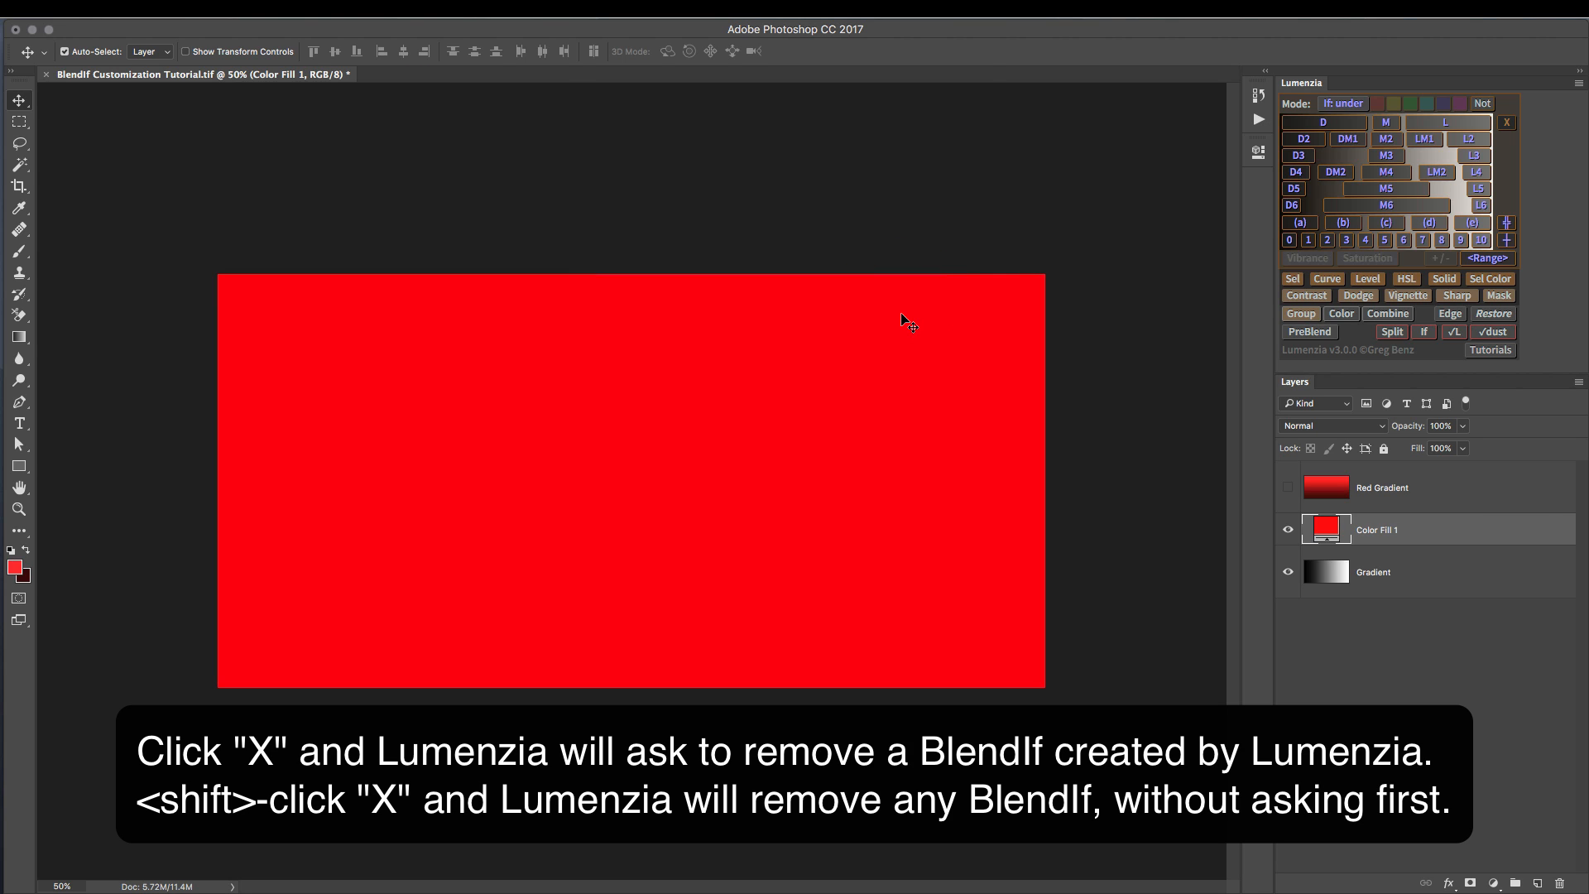
key("ctrl+z")
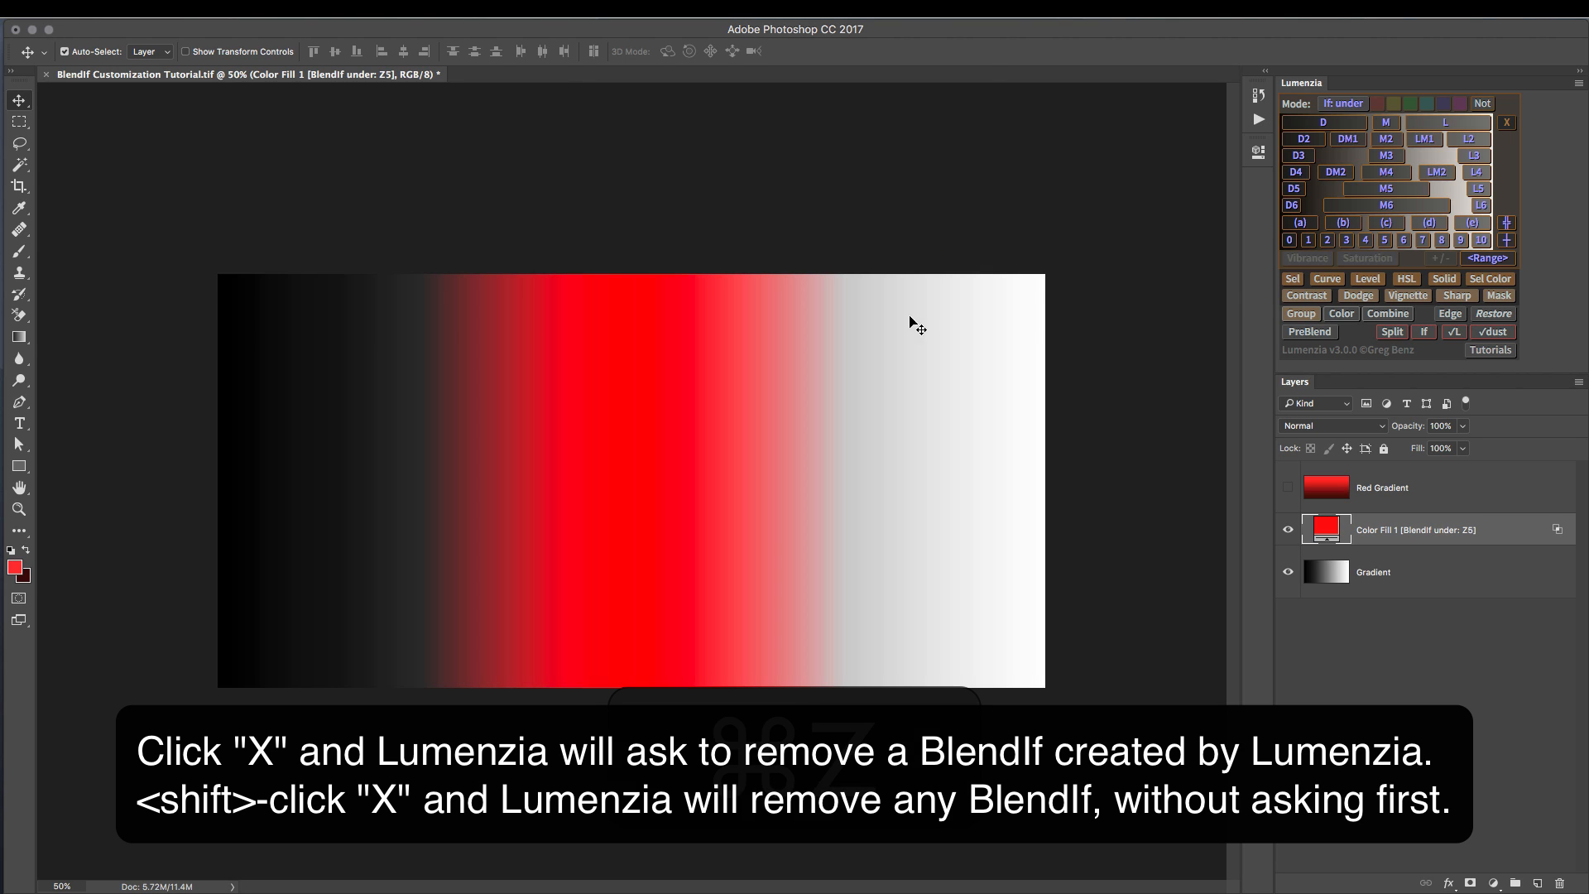
left_click(1508, 124, "shift")
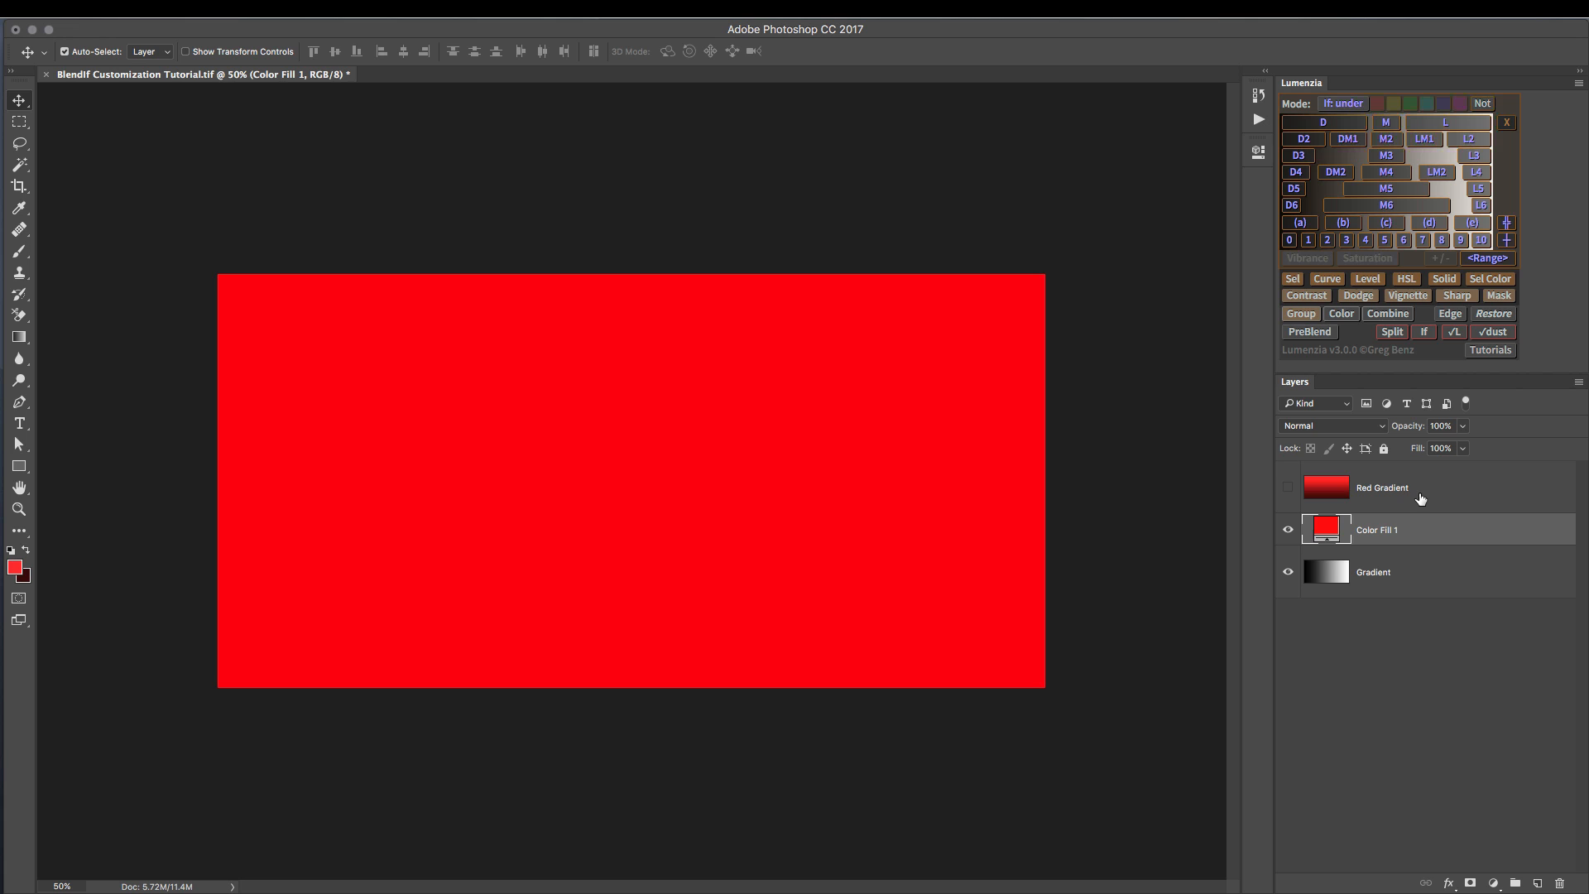
In Color Fill 1's blending options, set the Blend If Underlying Layer range to 149 for blacks and 207 for whites
double_click(1456, 535)
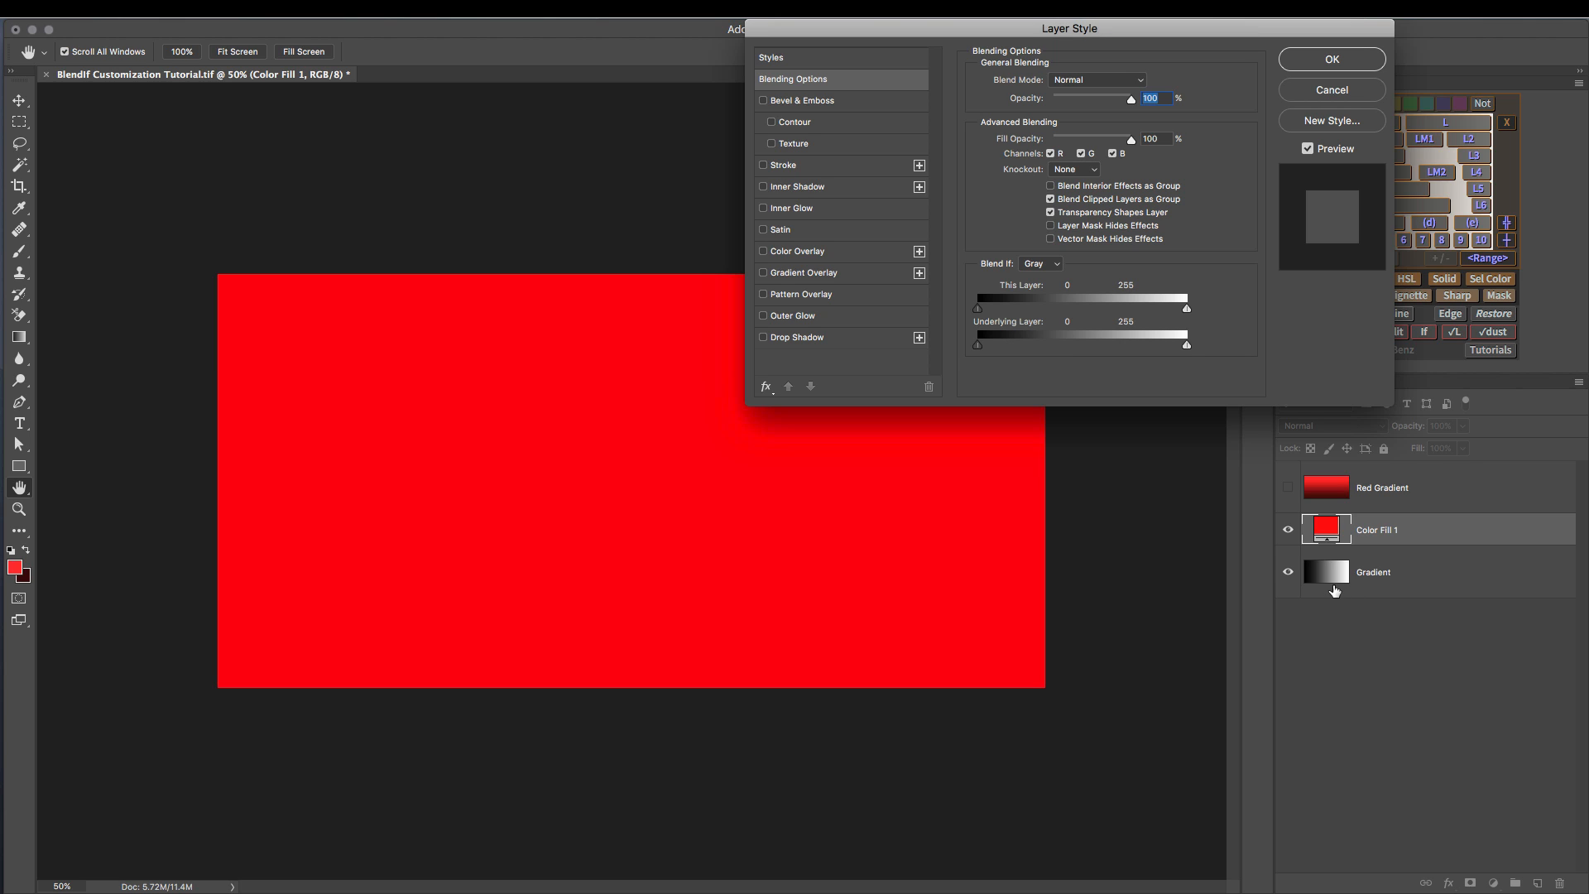
left_click_drag(978, 349, 1100, 339)
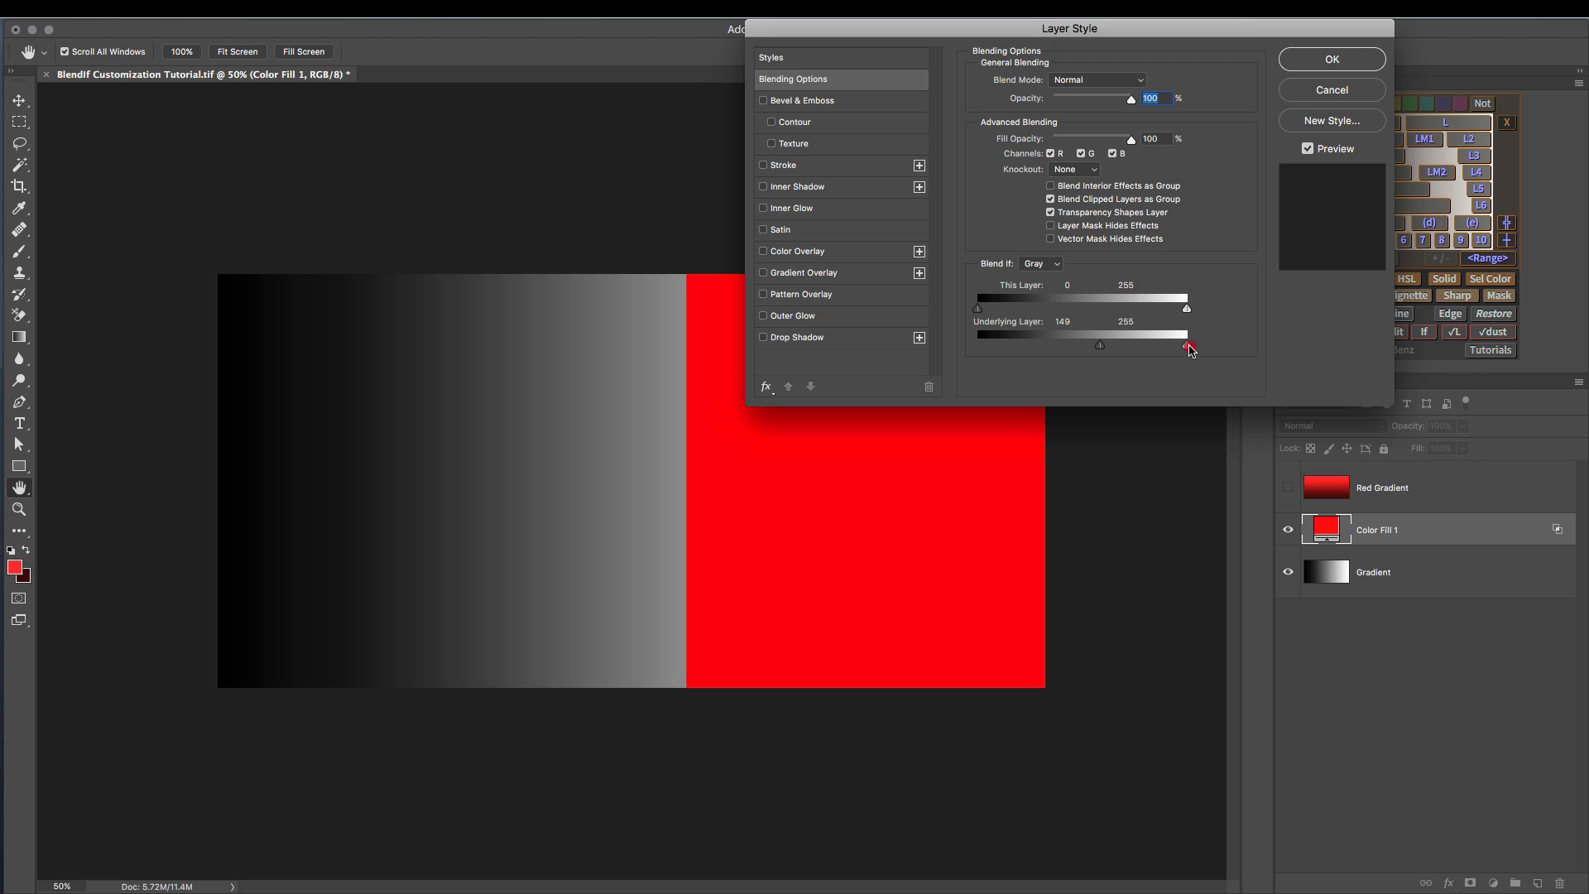
left_click_drag(1189, 348, 1147, 346)
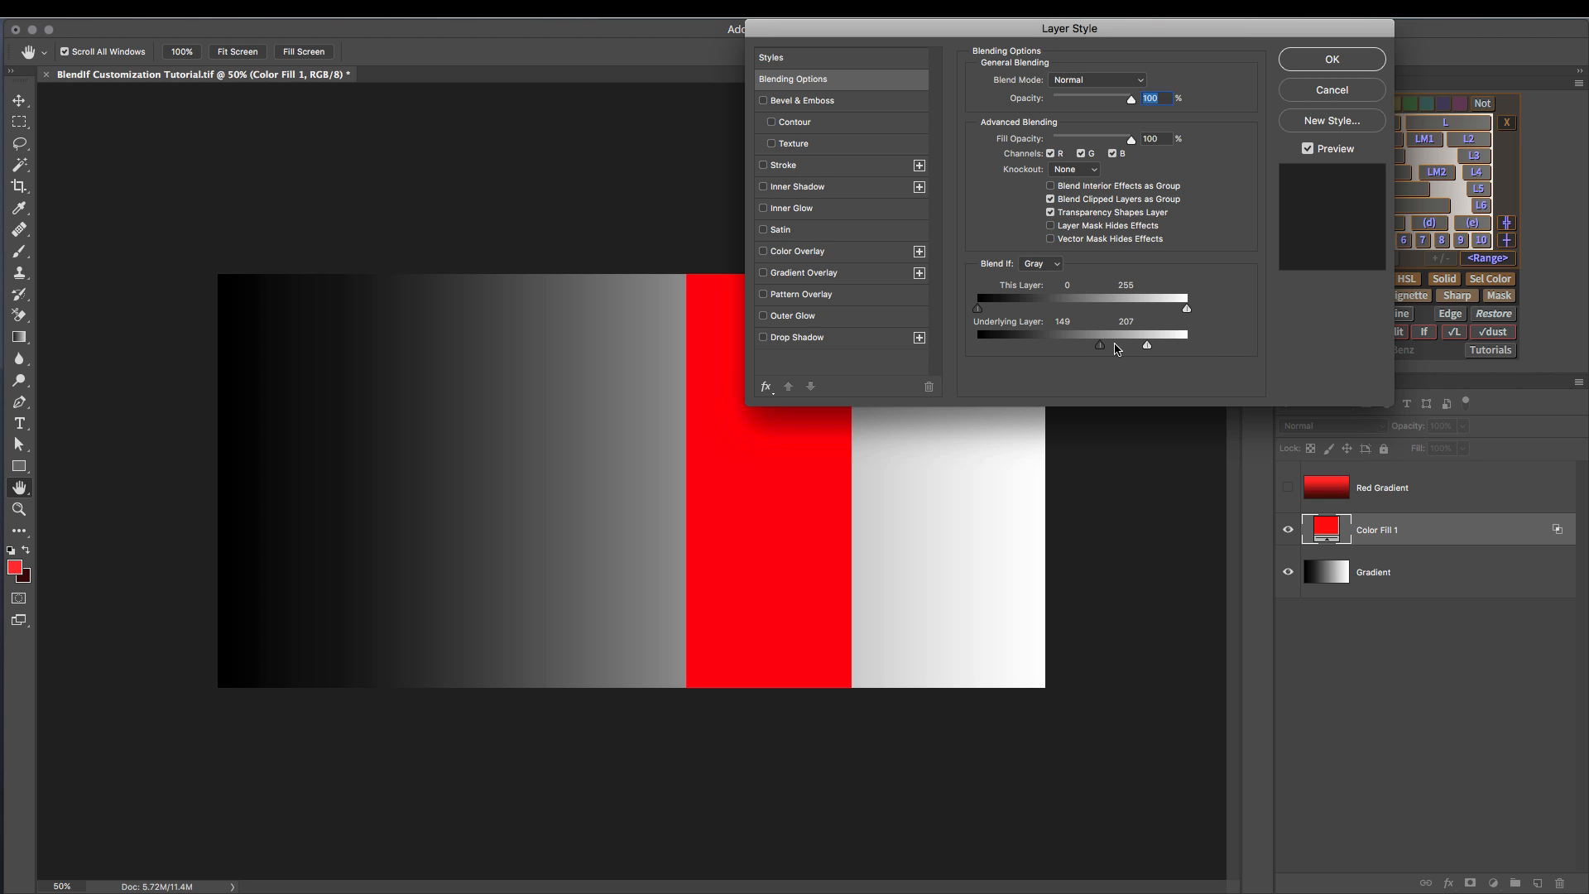
Try different Underlying Layer ranges for Color Fill 1, including crossed sliders, ending with 117 for blacks and 175 for whites
mouse_move(1101, 345)
left_mouse_down()
mouse_move(1078, 348)
mouse_move(1091, 348)
left_mouse_up()
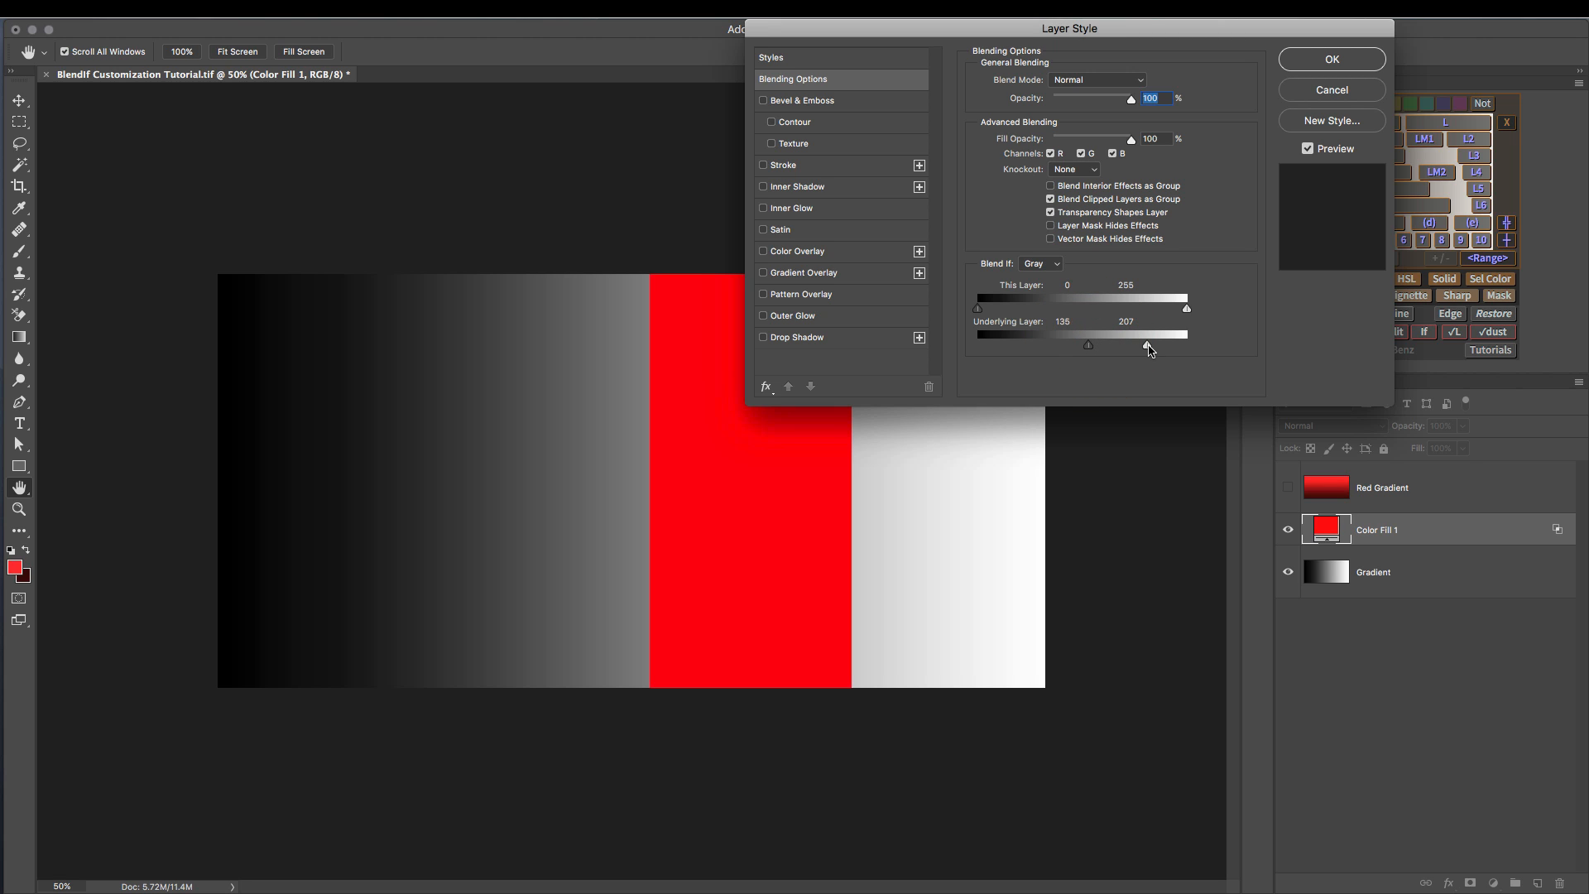
mouse_move(1149, 348)
left_mouse_down()
mouse_move(1053, 348)
mouse_move(1119, 351)
left_mouse_up()
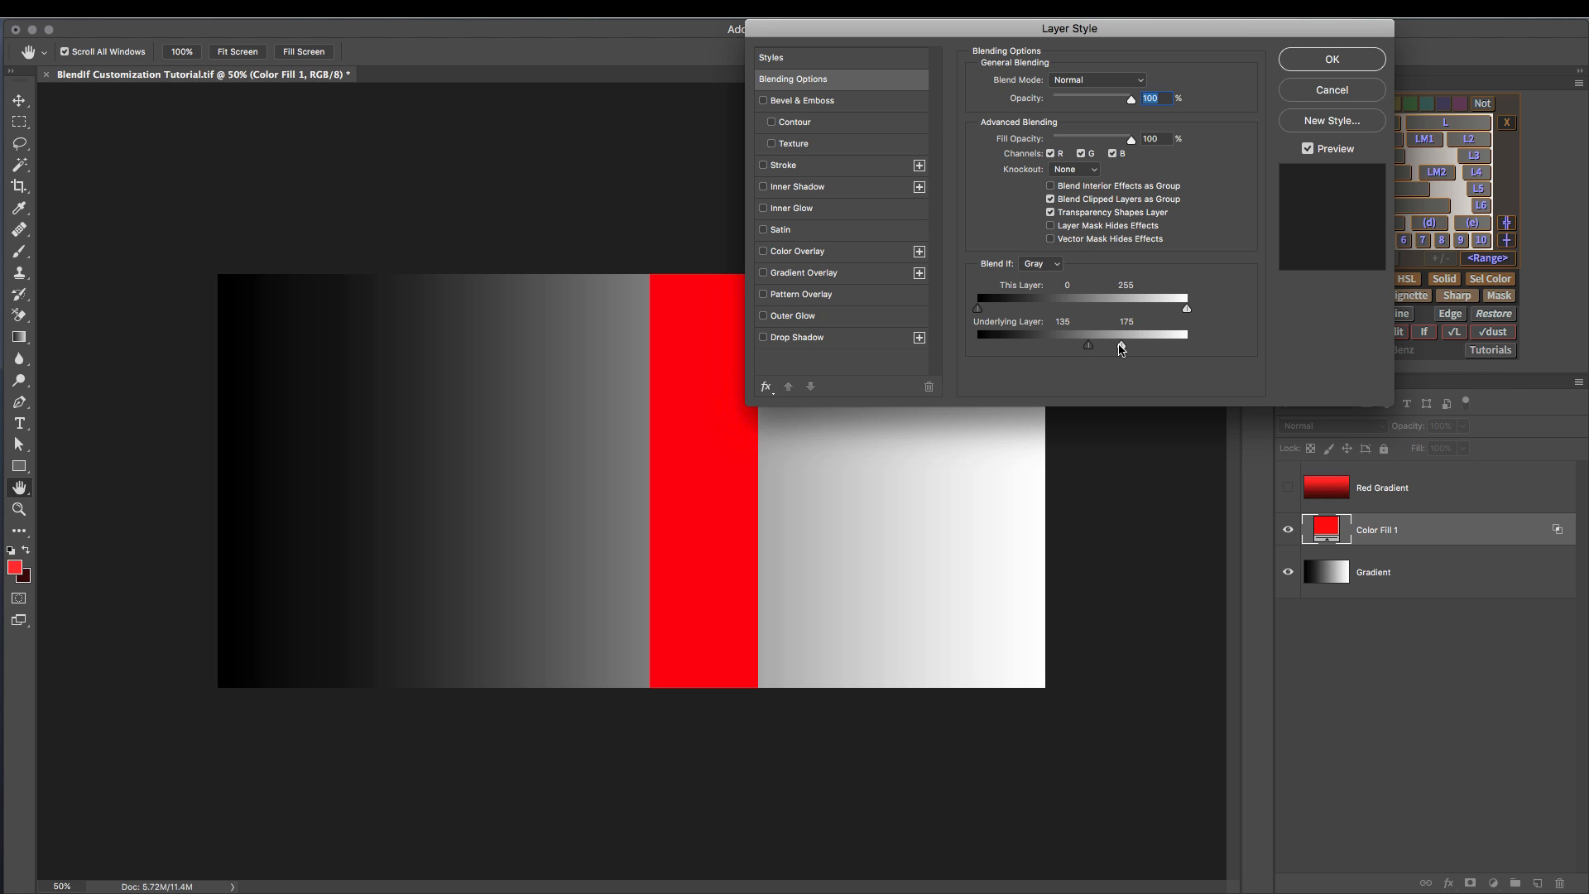
left_click_drag(1123, 348, 1046, 346)
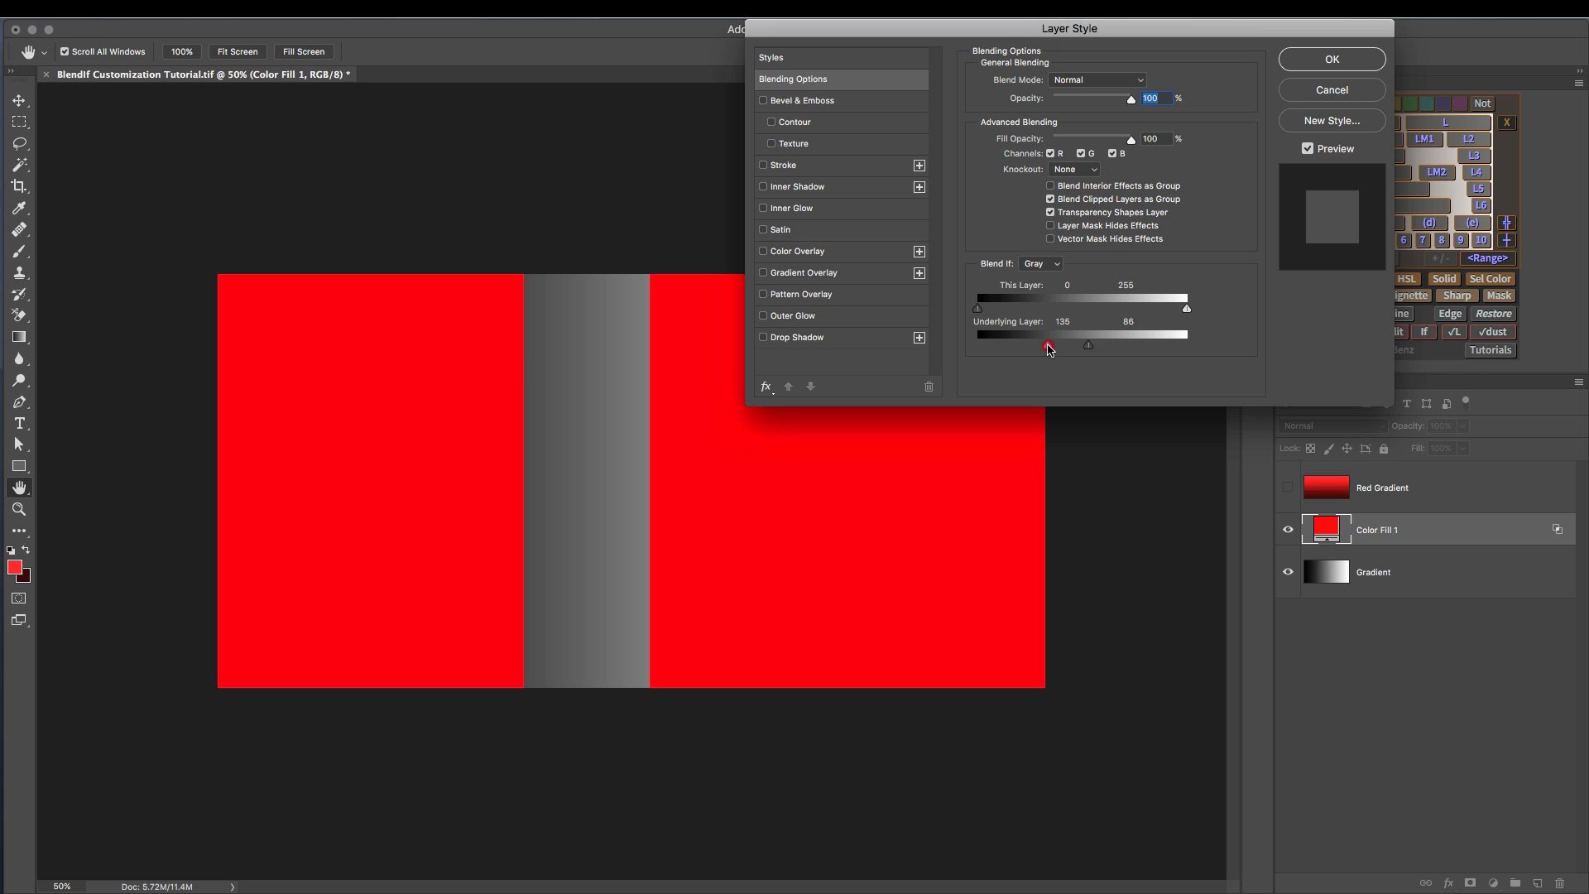
mouse_move(1049, 348)
left_mouse_down()
mouse_move(1123, 350)
mouse_move(1073, 351)
left_mouse_up()
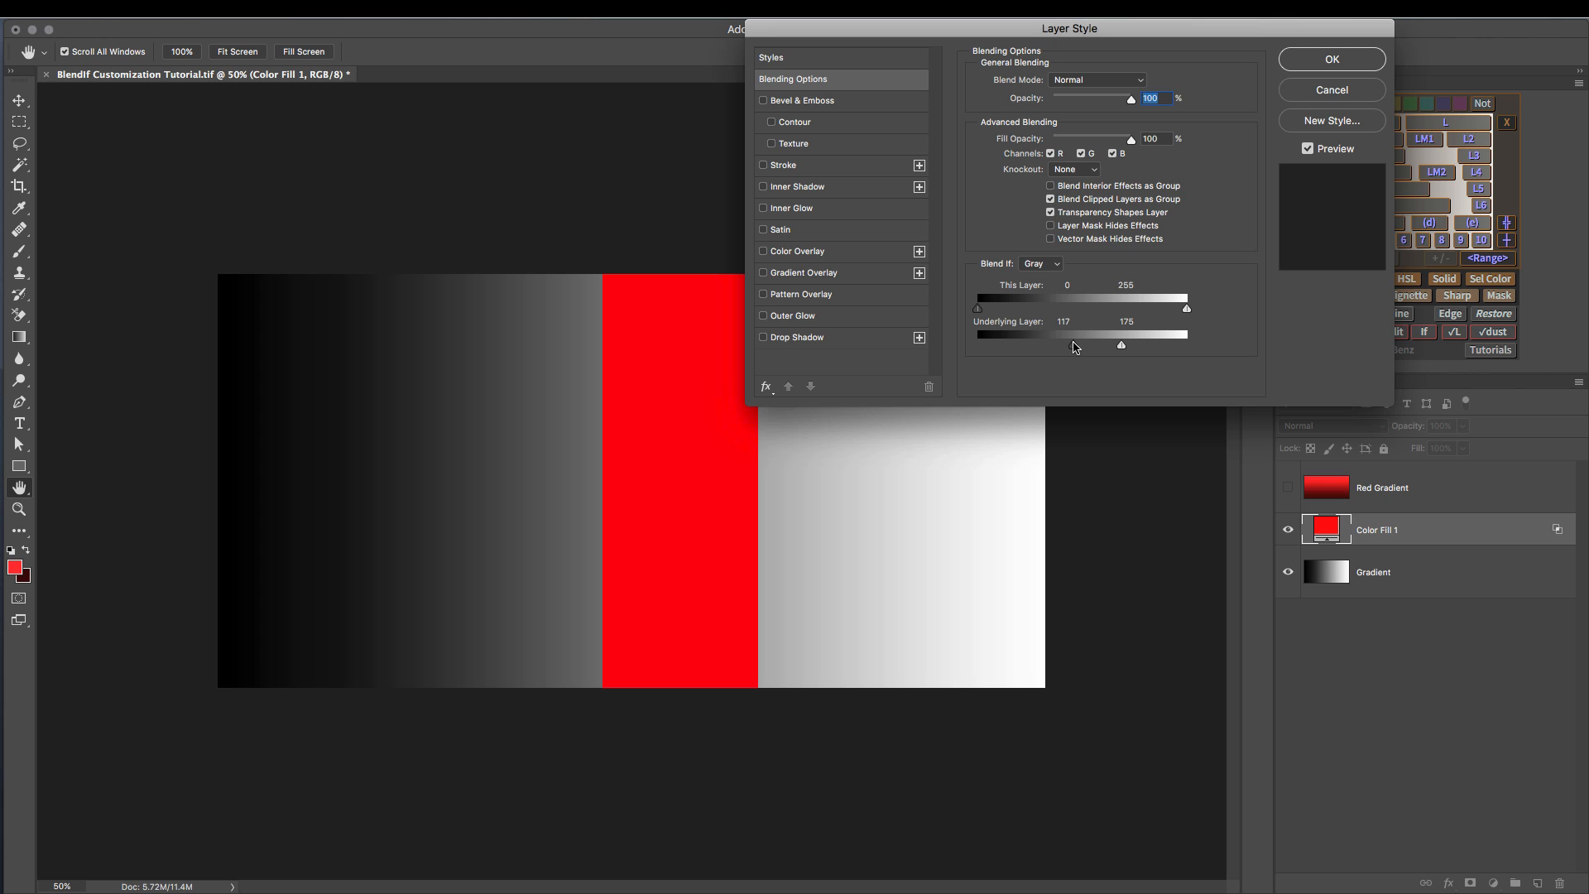
Split the Underlying Layer sliders to 67/117 for blacks and 163/211 for whites, and cancel the layer style changes
left_click_drag(1074, 350, 1151, 348)
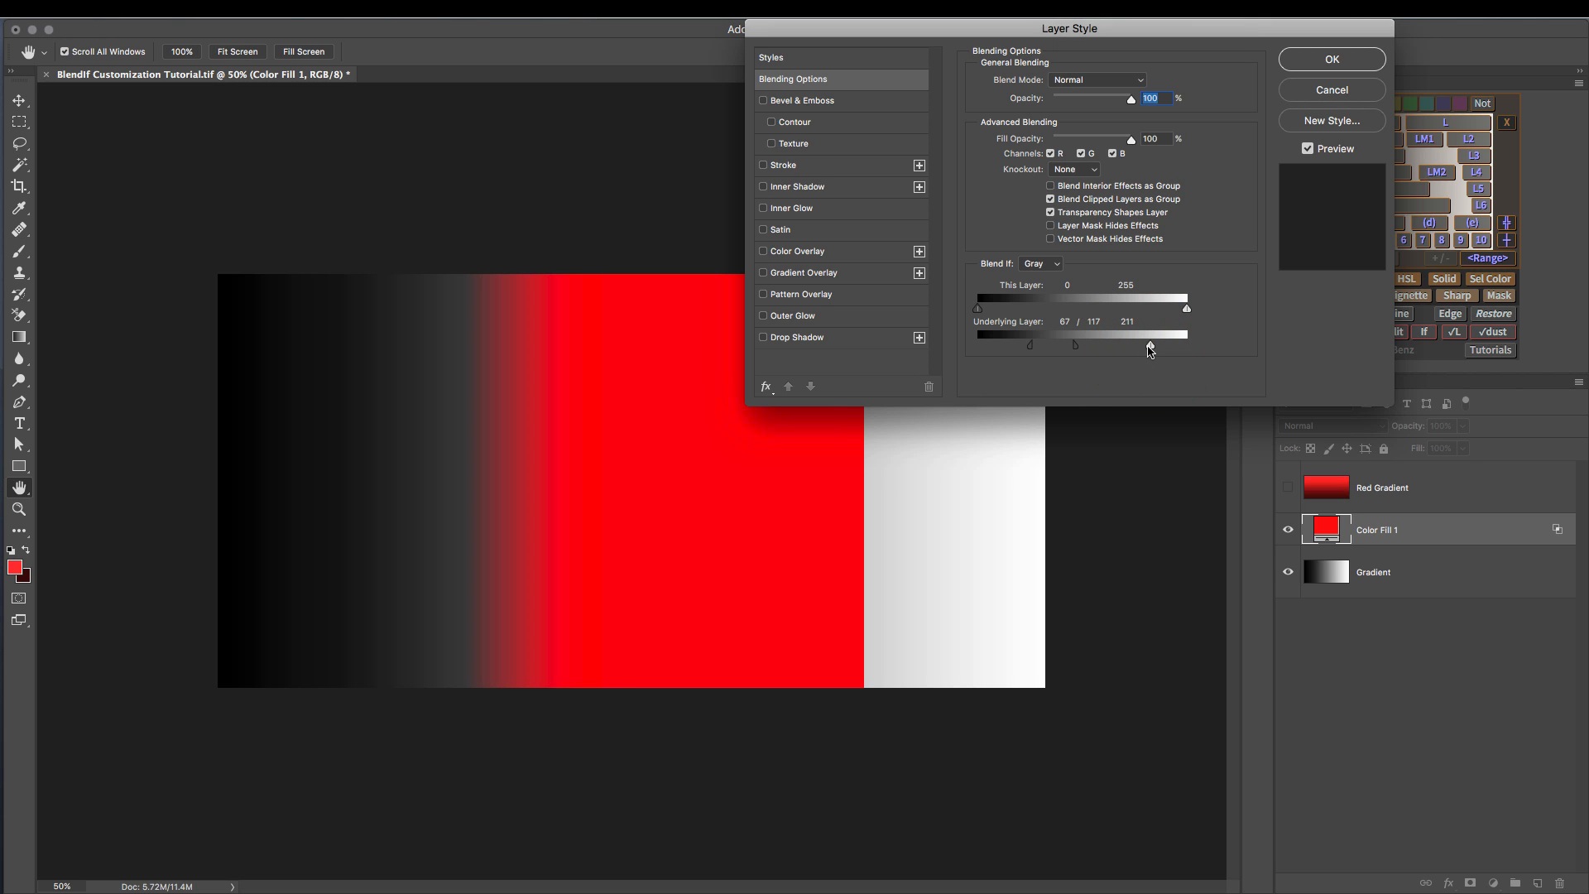
left_click_drag(1149, 348, 1109, 346)
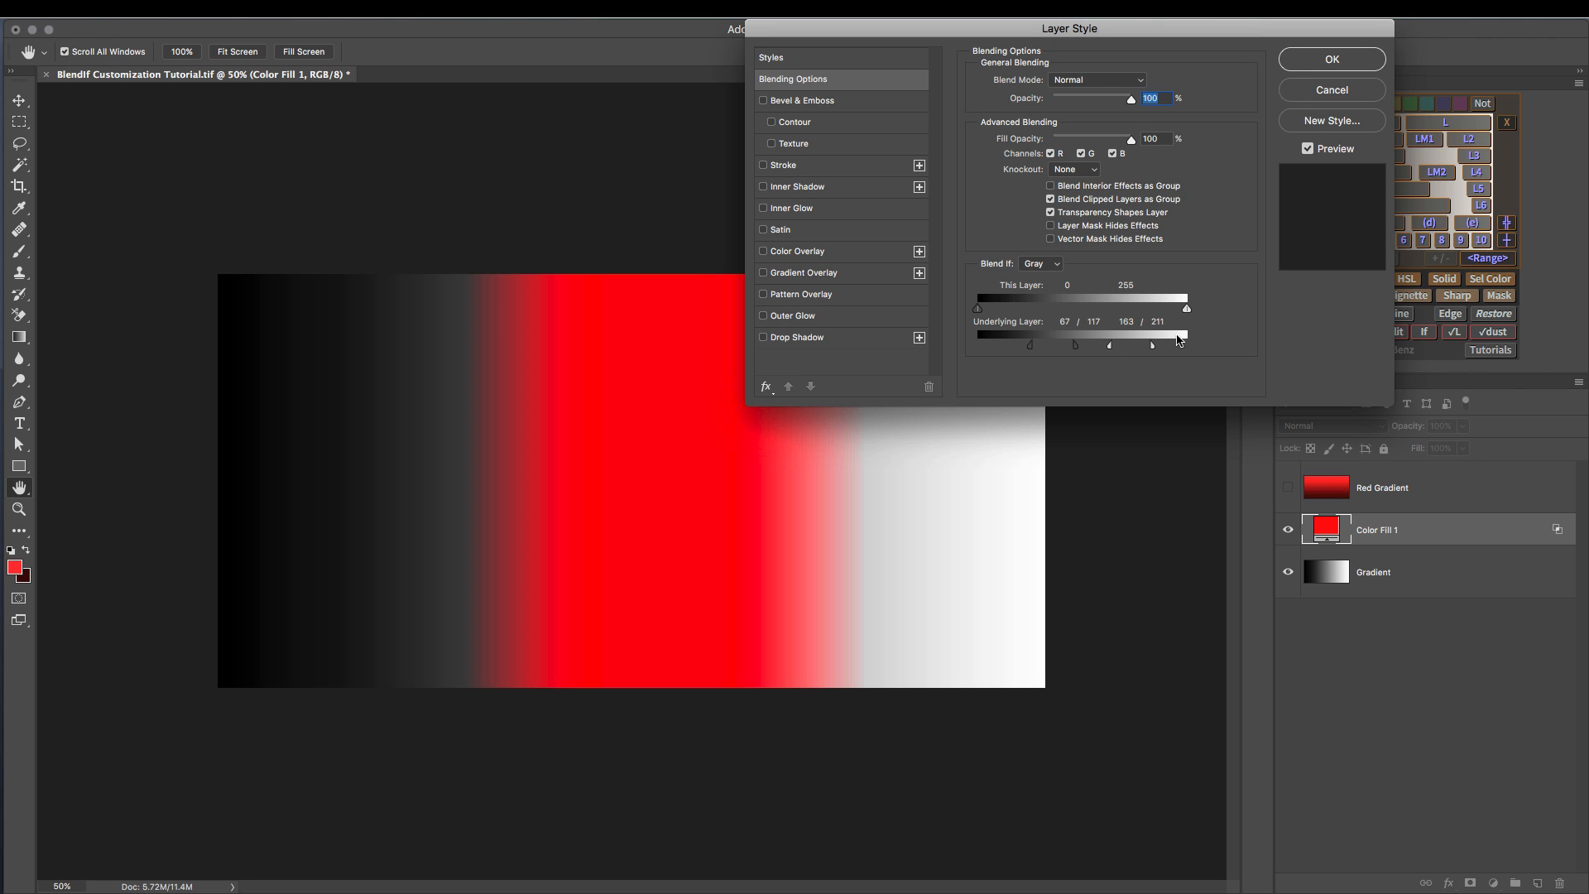
left_click(1331, 91)
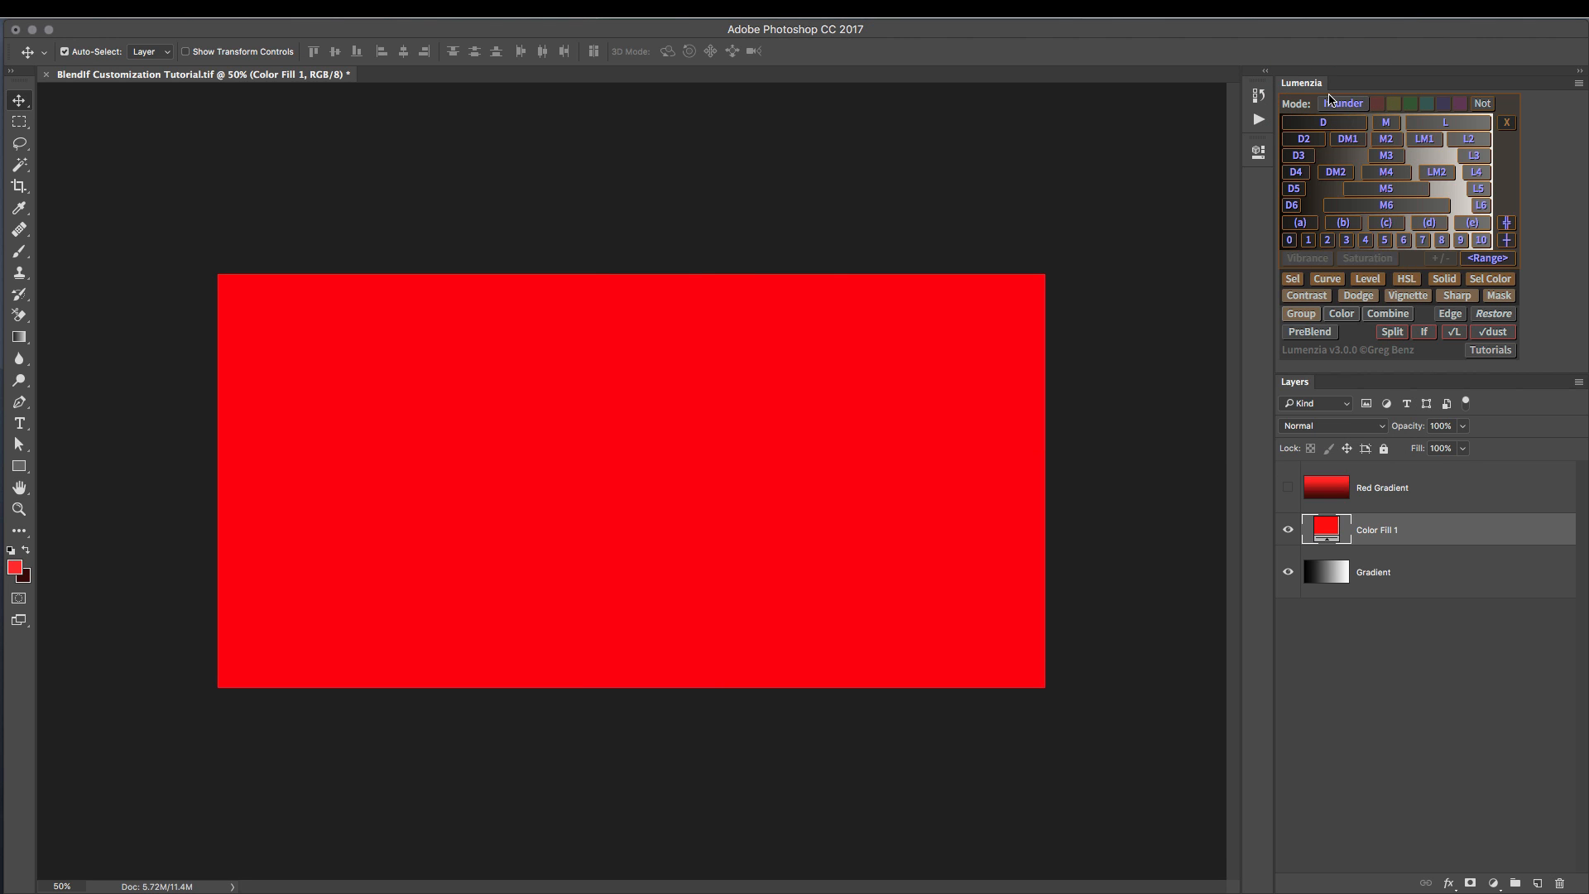
Apply the L5 BlendIf under to Color Fill 1 and review its Underlying Layer values in the blending options
left_click(1478, 188)
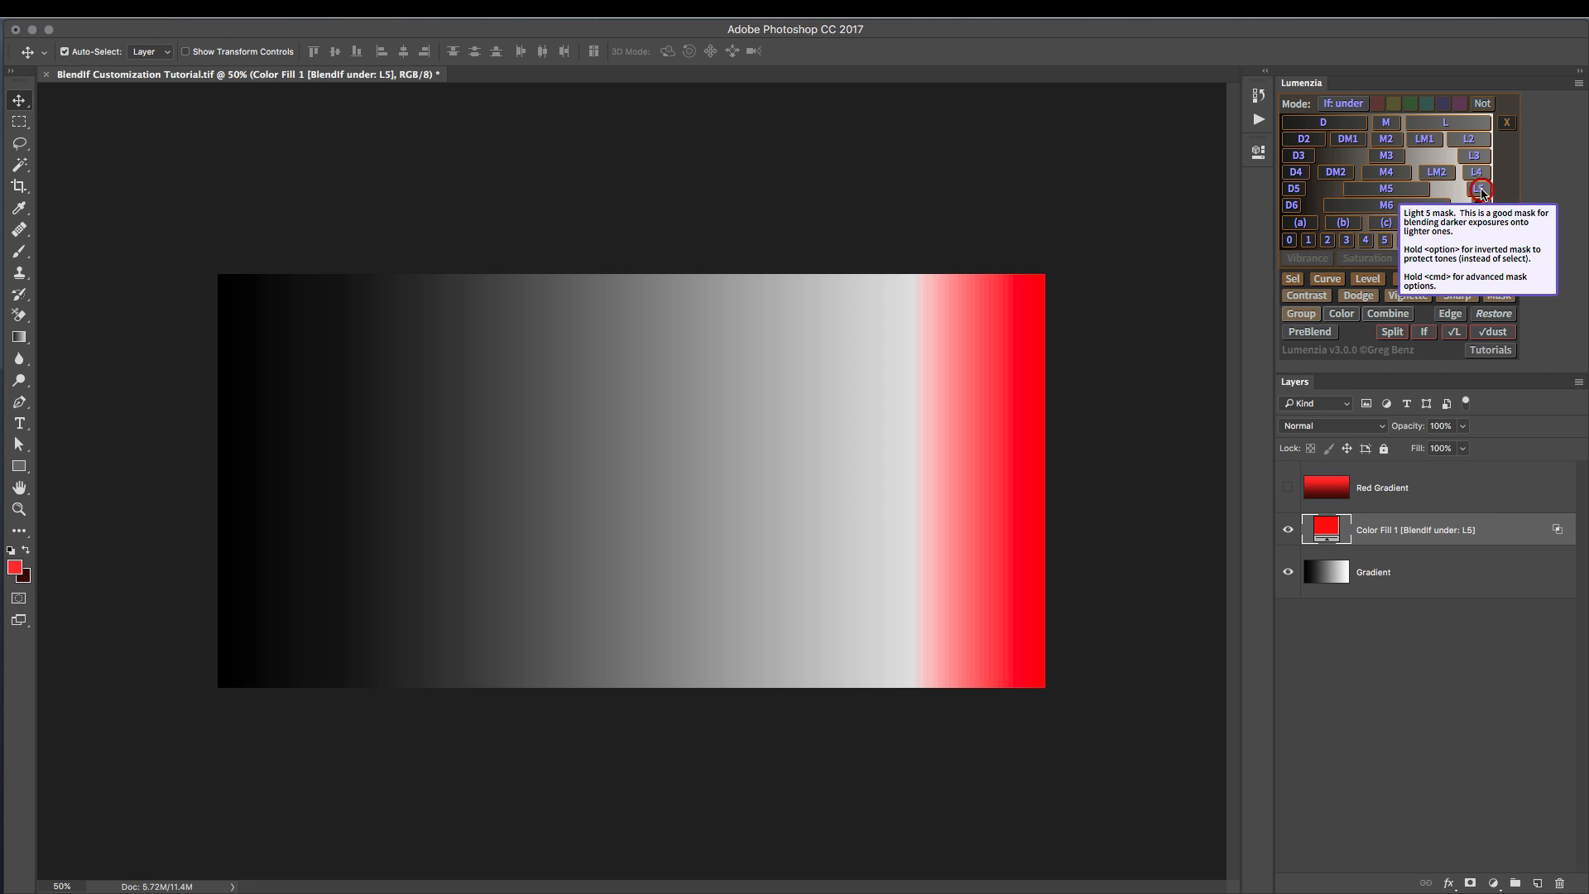
key("h")
double_click(1555, 530)
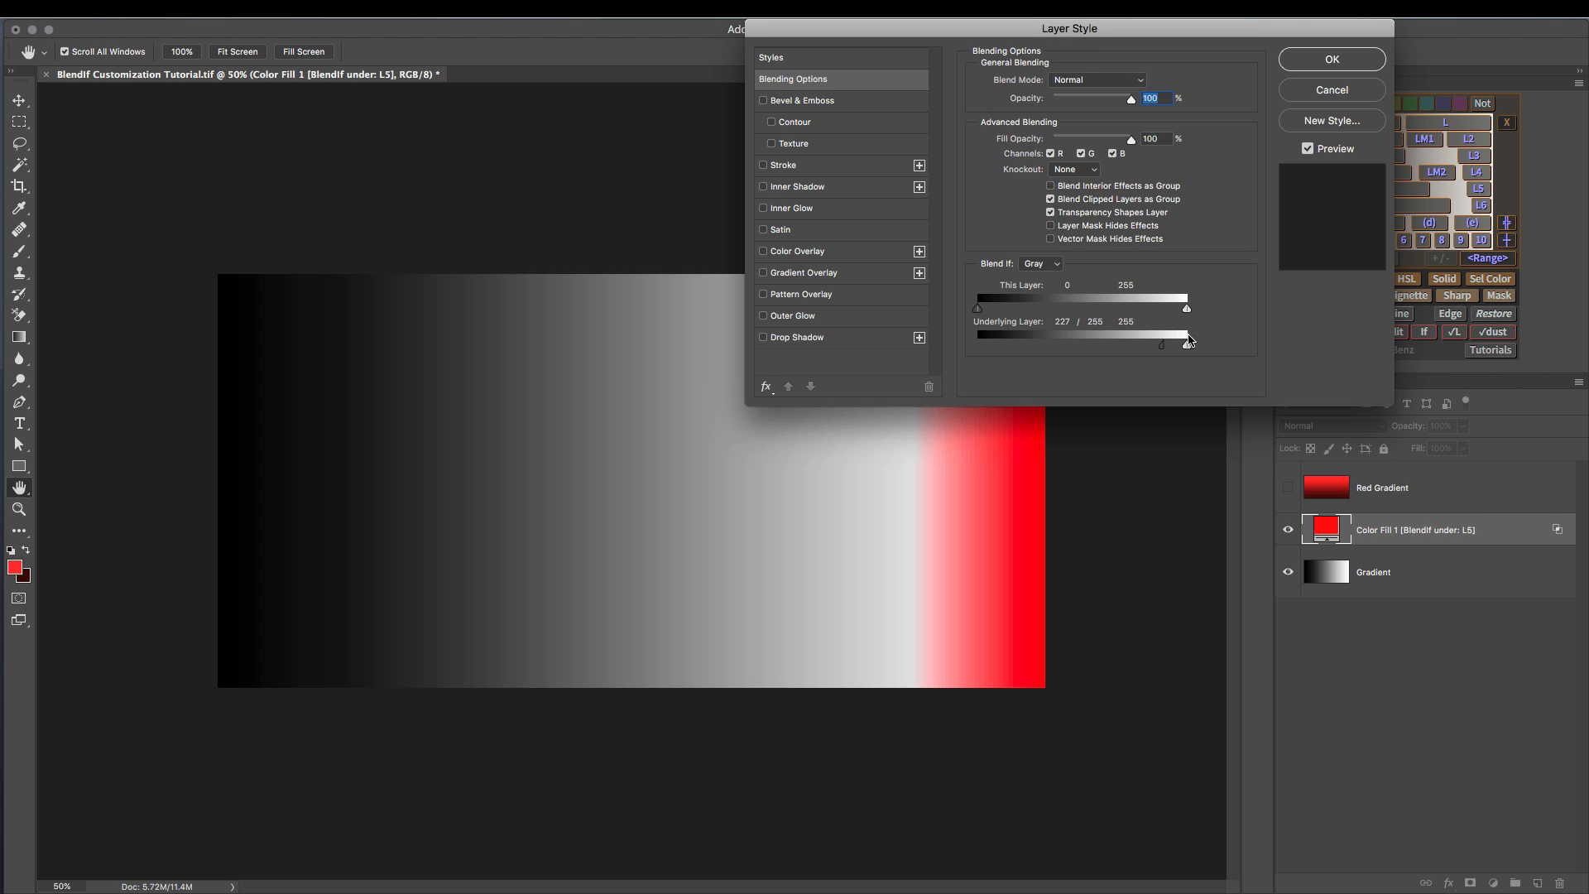
left_click(1320, 61)
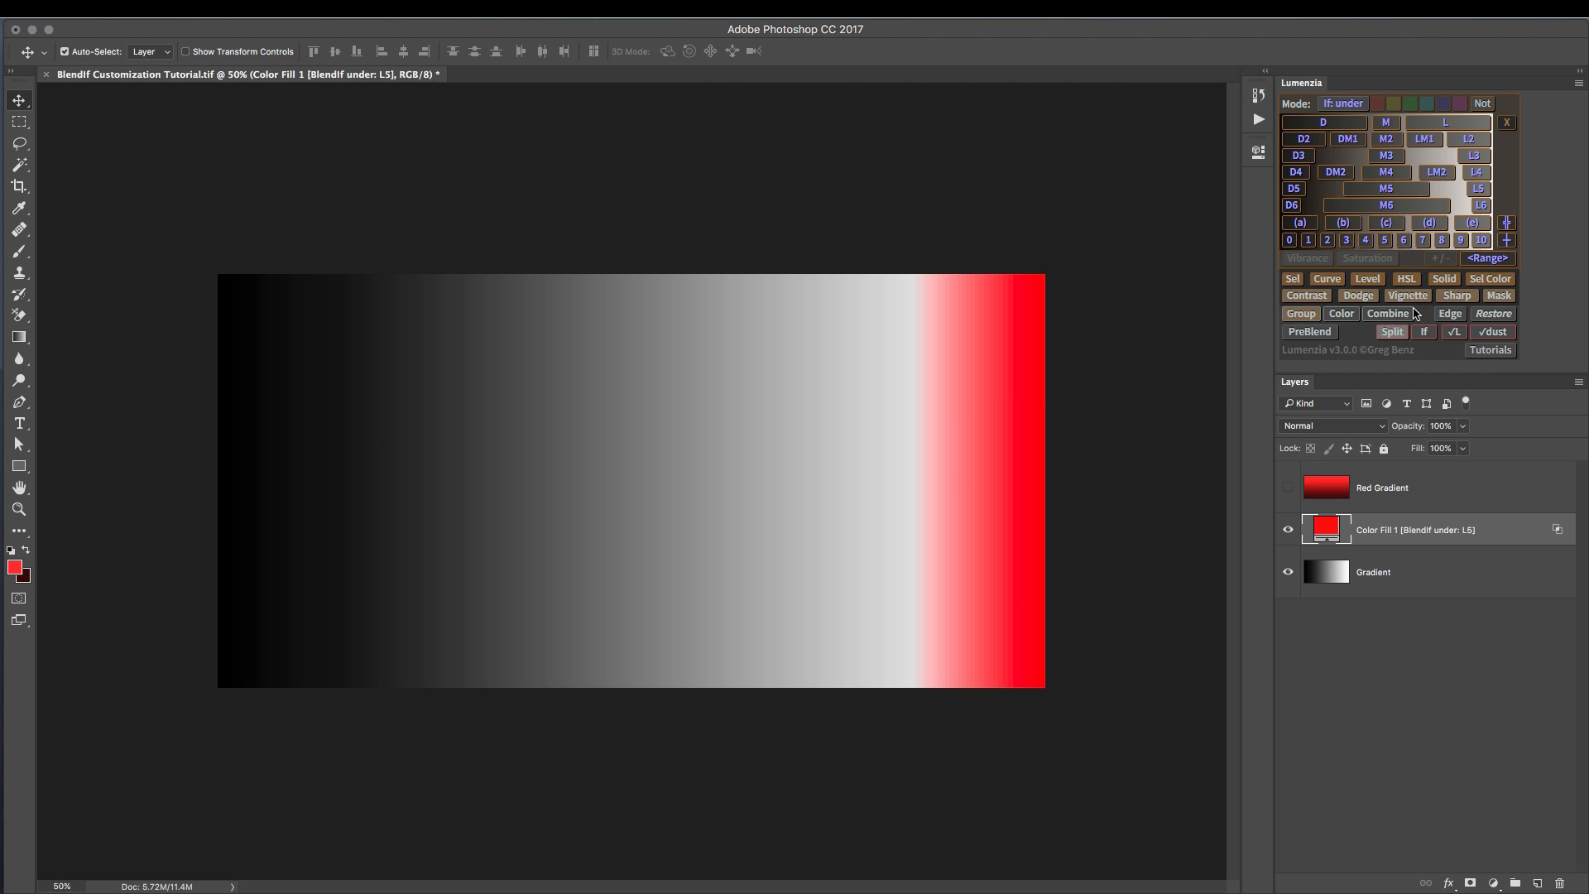
Preview the L5 luminosity mask in Normal mode with Color Fill 1 hidden
left_click(1342, 104)
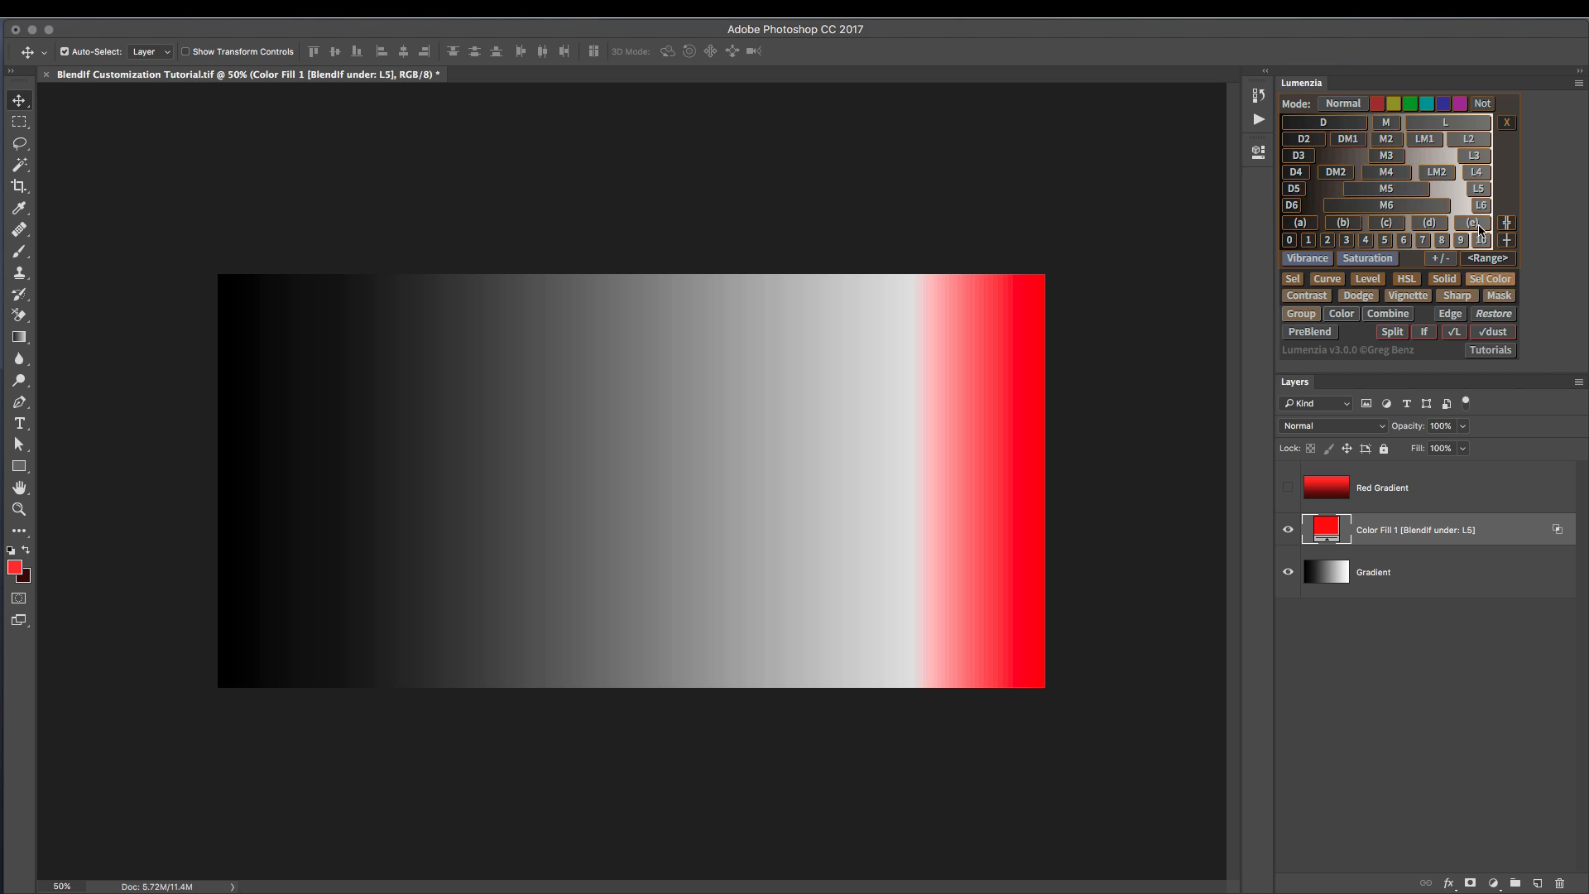
left_click(1478, 189)
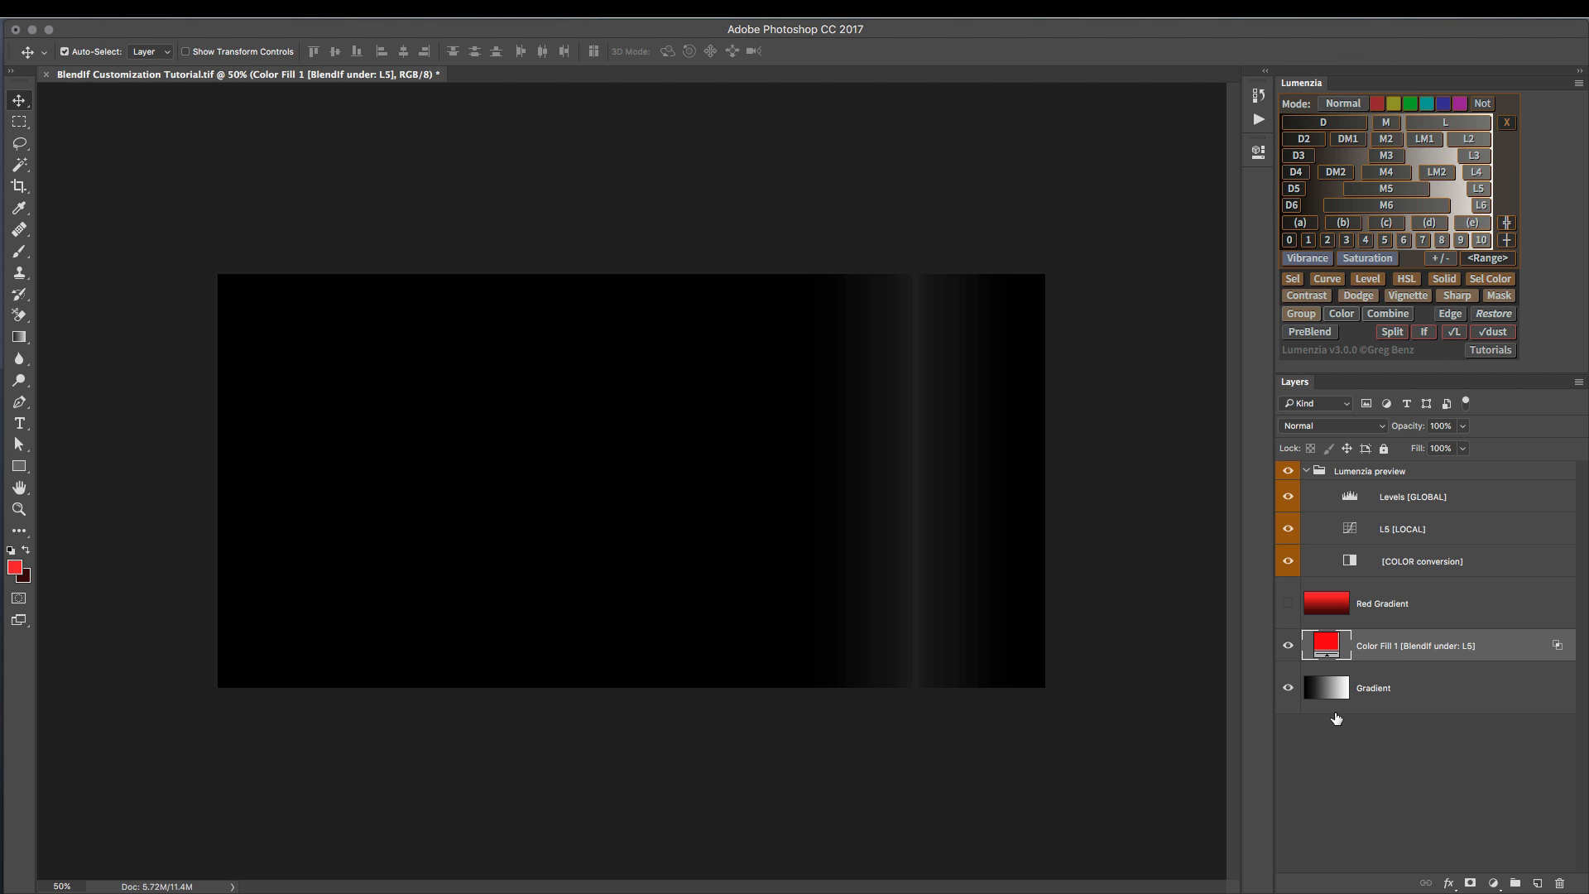
left_click(1288, 648)
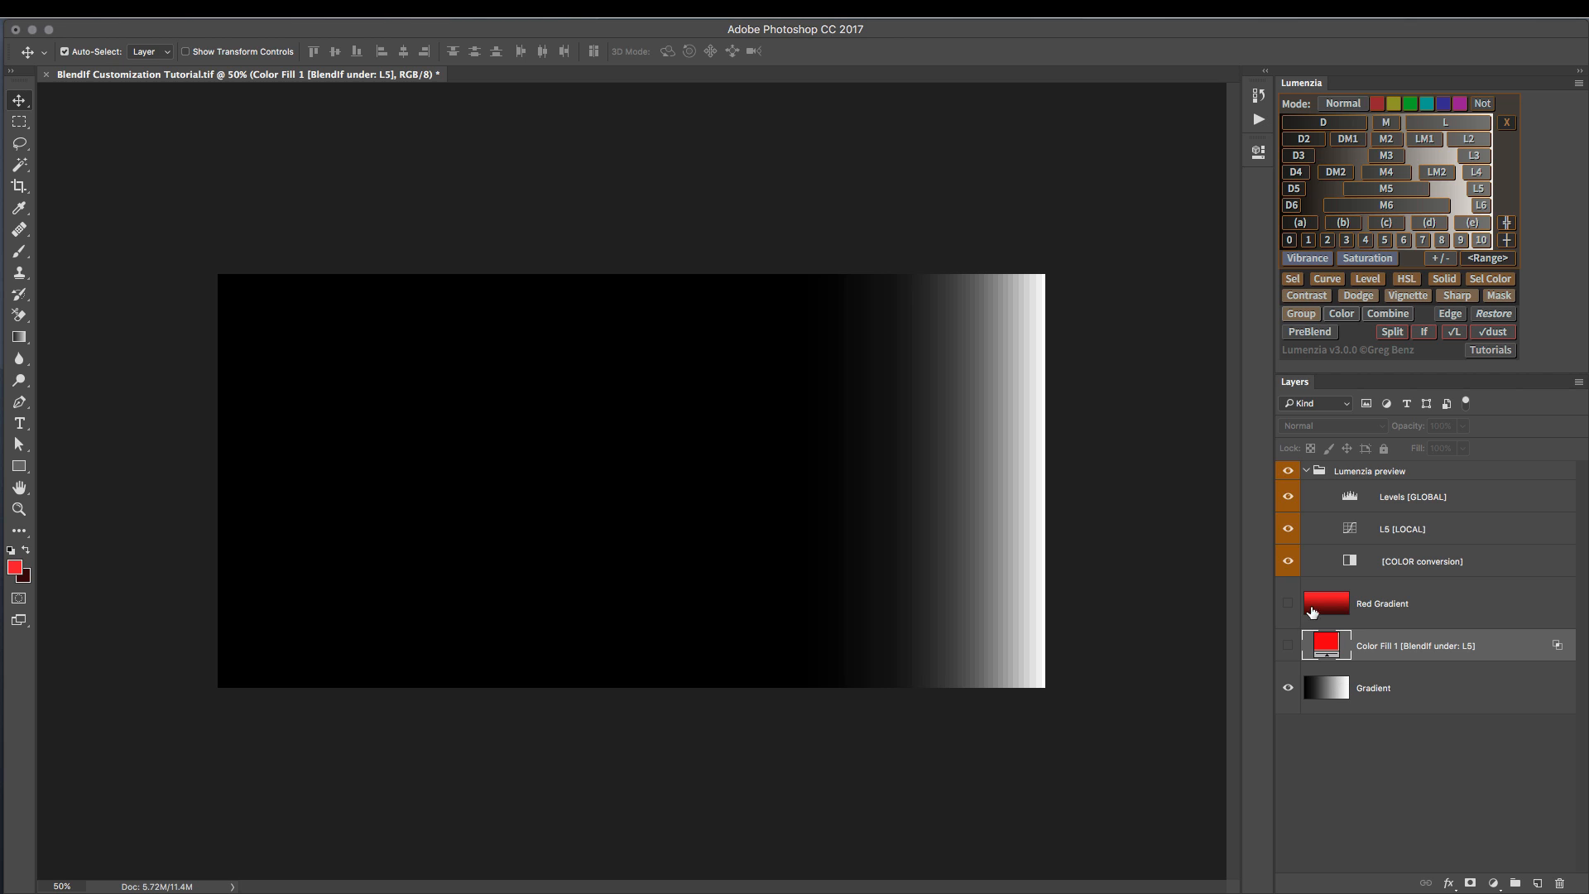
Reset the L5 preview curve, move its black point to input 195, output 0, and add a point at input 207, output 38
double_click(1349, 531)
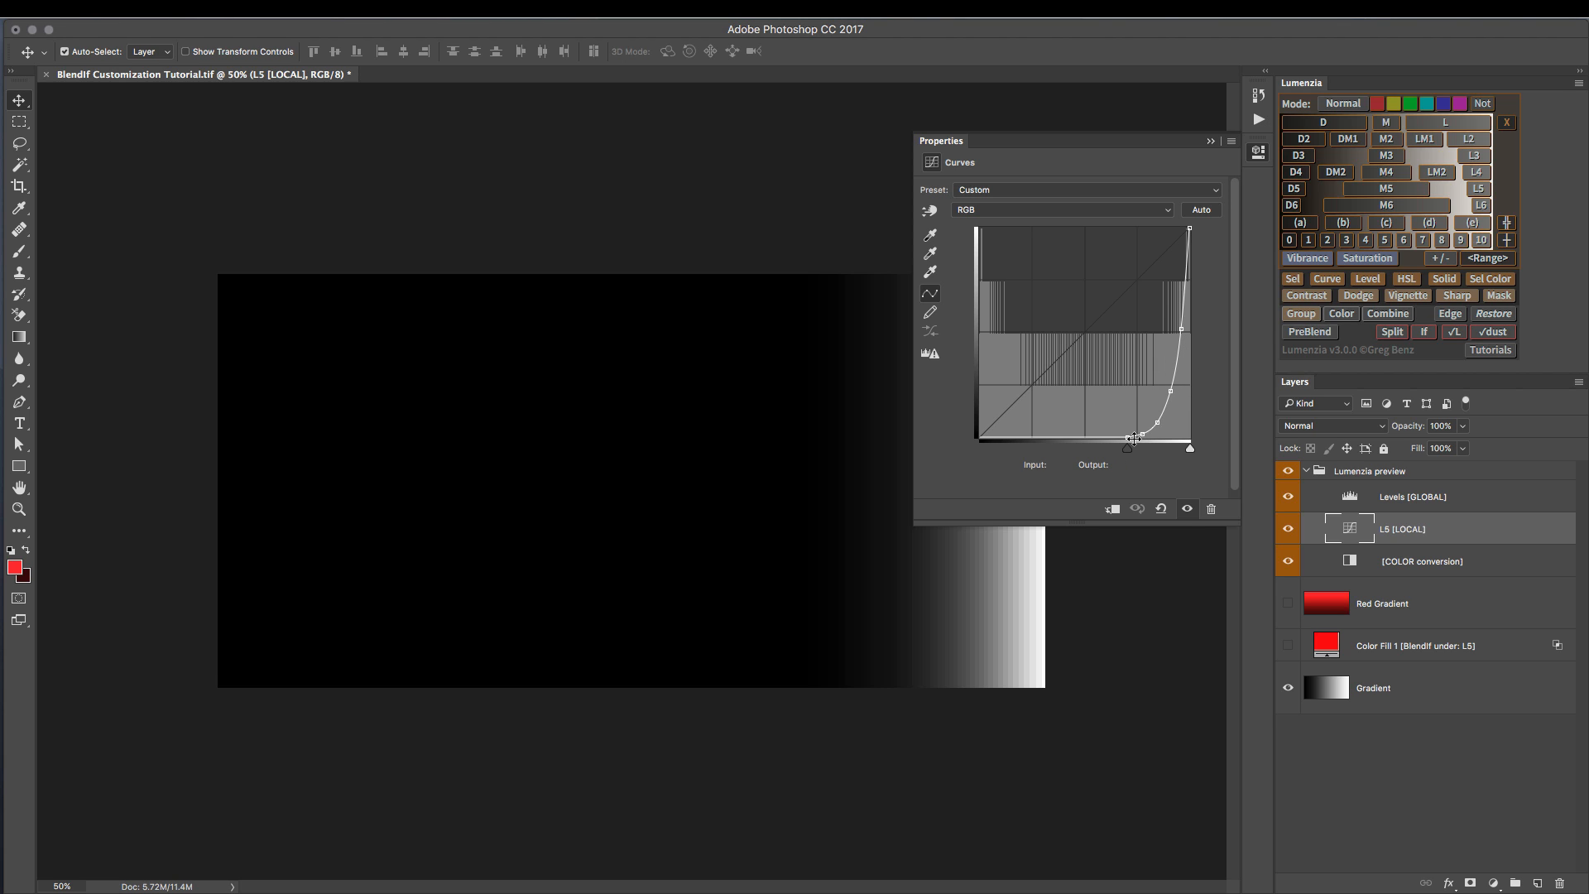
left_click(1161, 509)
left_click_drag(981, 452, 1141, 452)
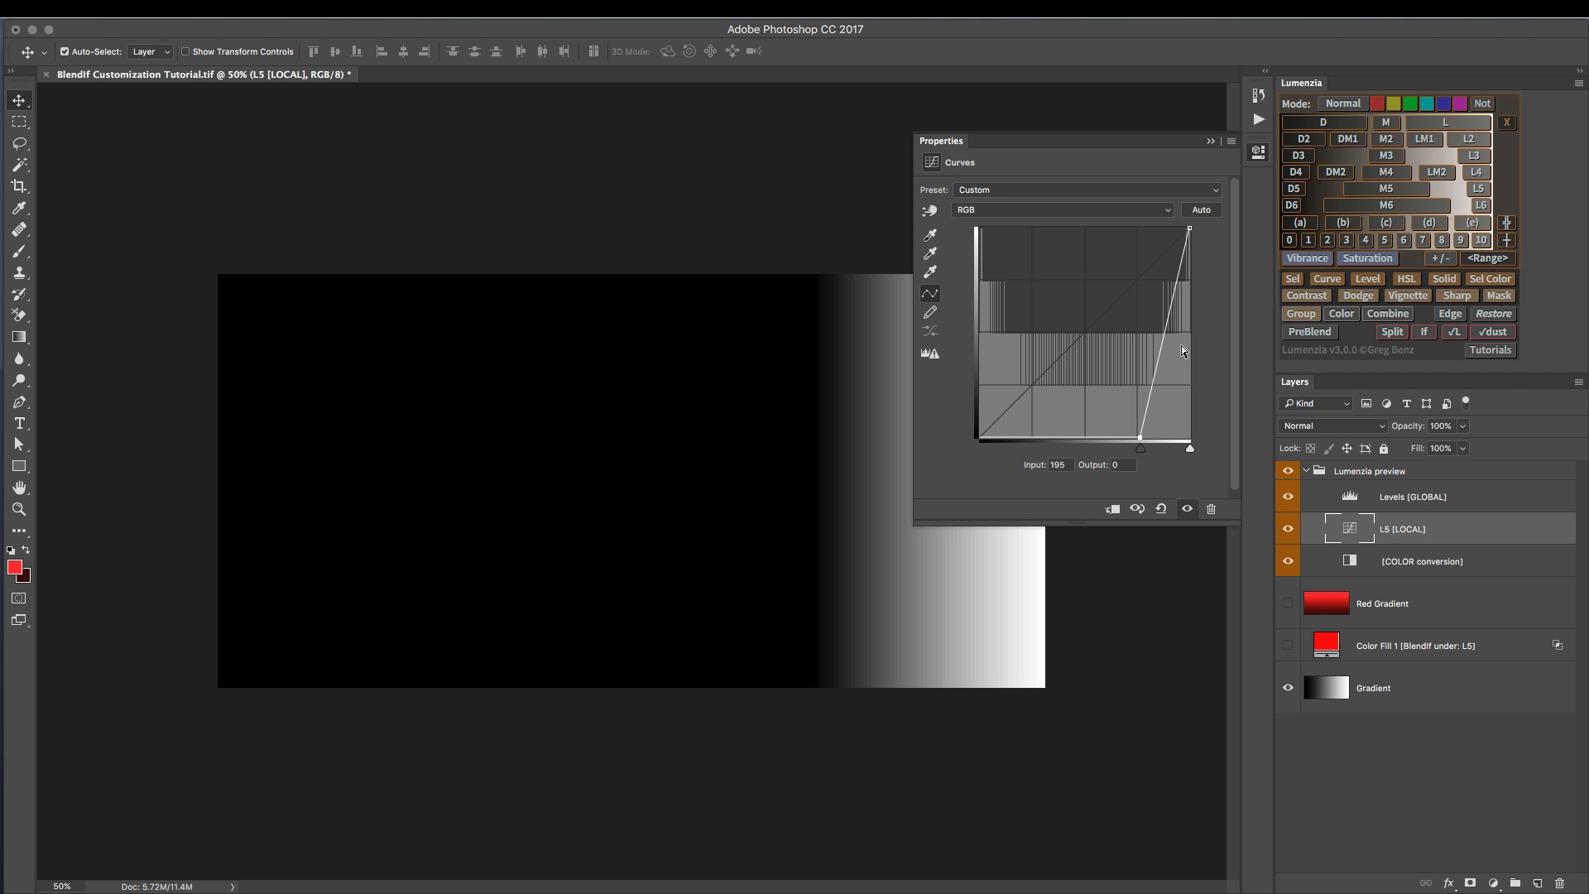
mouse_move(1146, 403)
left_mouse_down()
mouse_move(1162, 416)
mouse_move(1150, 405)
left_mouse_up()
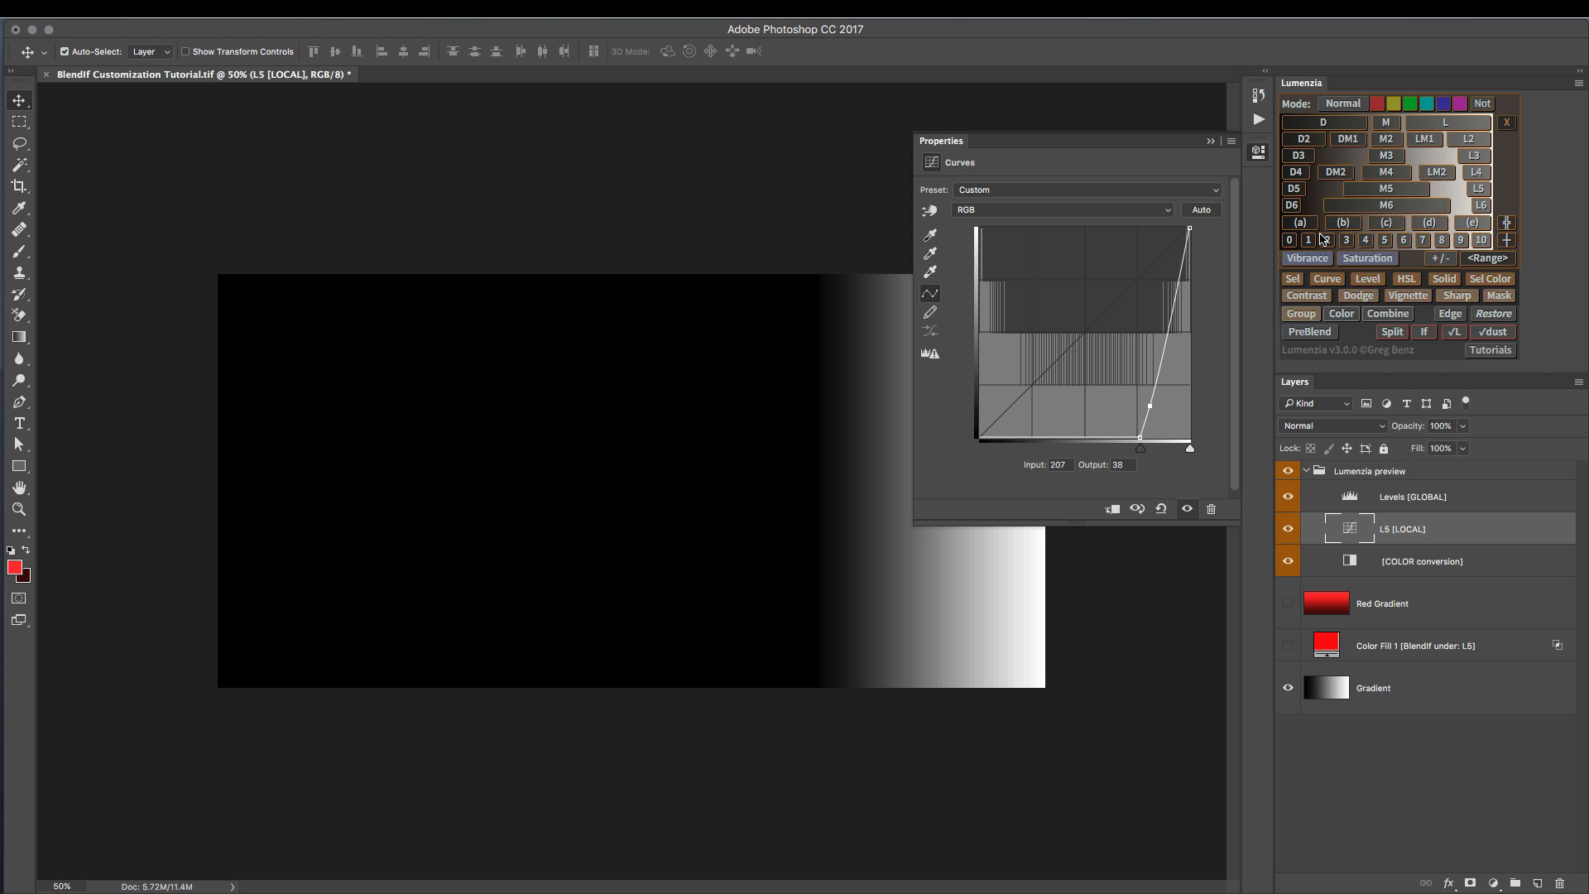
Preview the zone 8 mask, lower its curve's white end to input 255, output 0, and clear the preview
left_click(1443, 241)
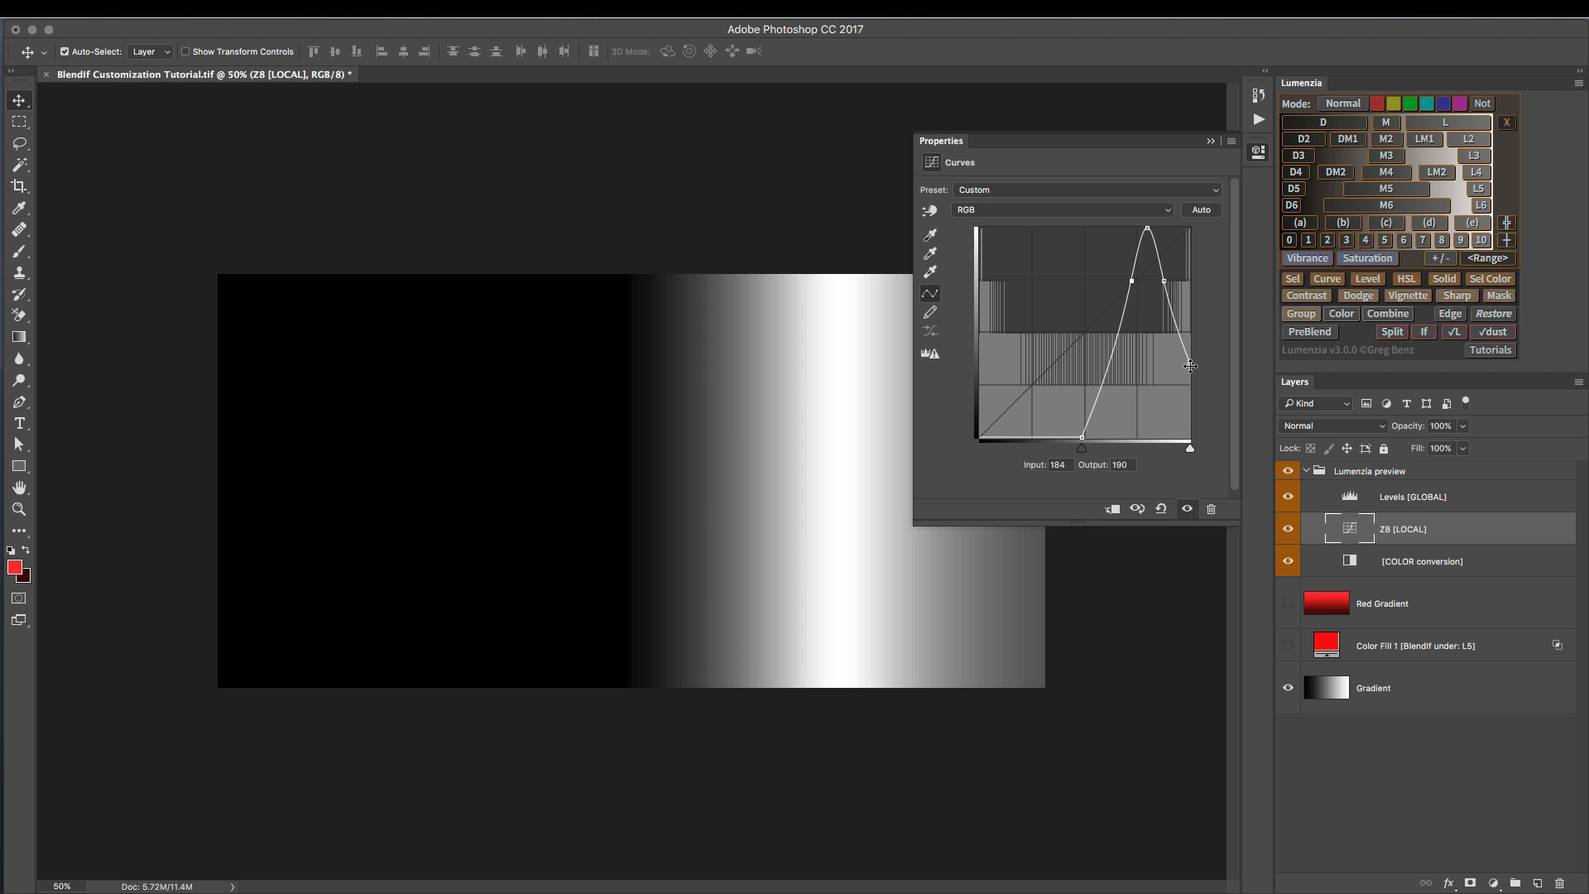
left_click_drag(1190, 361, 1199, 444)
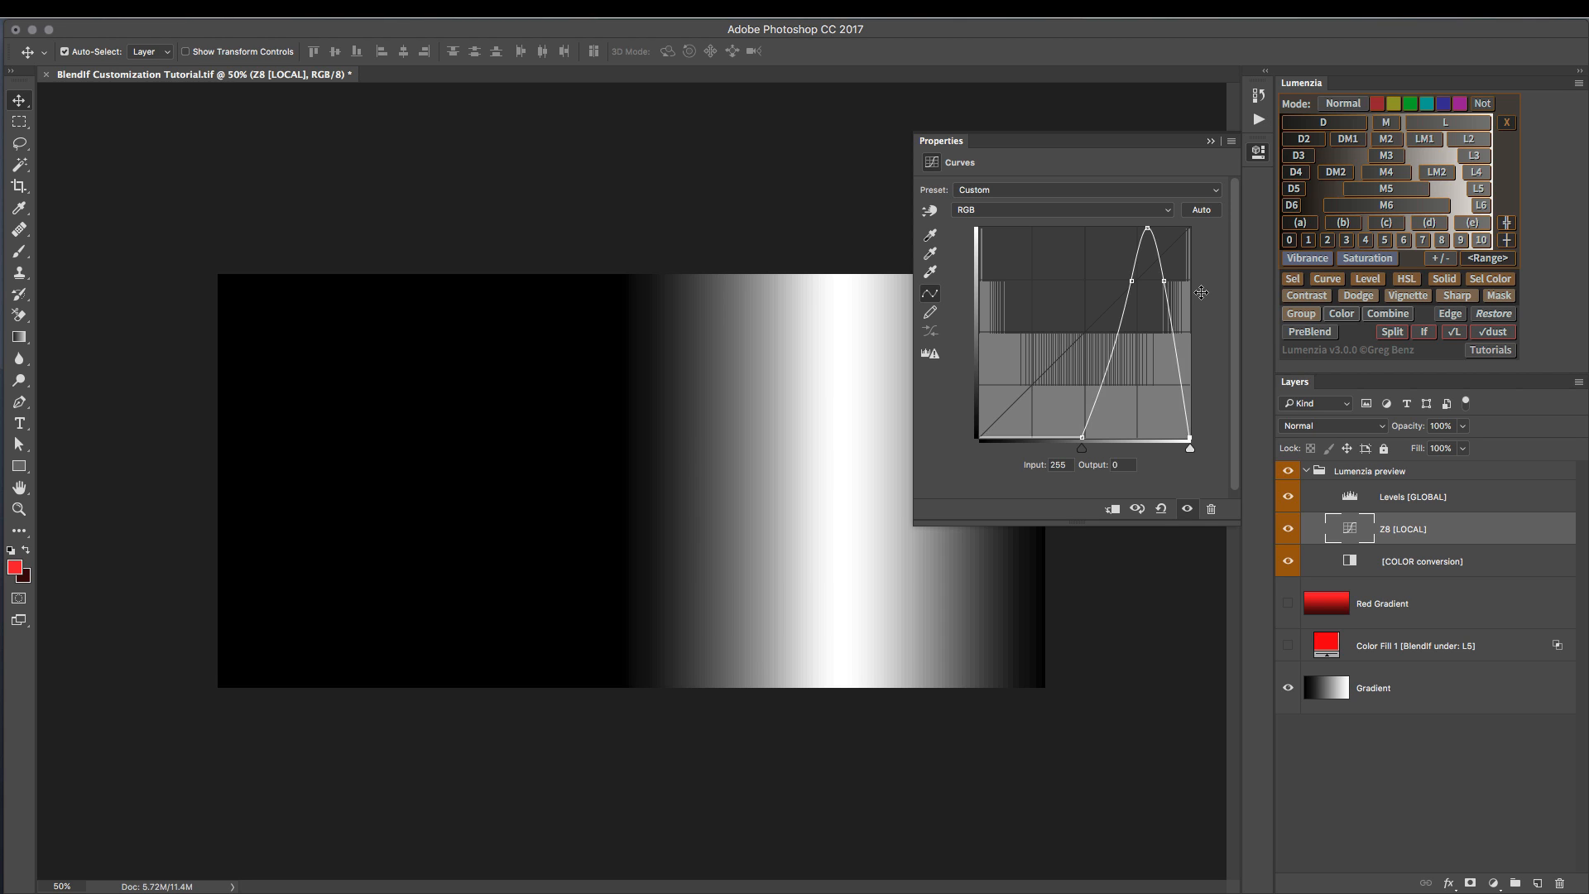
left_click(1257, 153)
left_click(1506, 124)
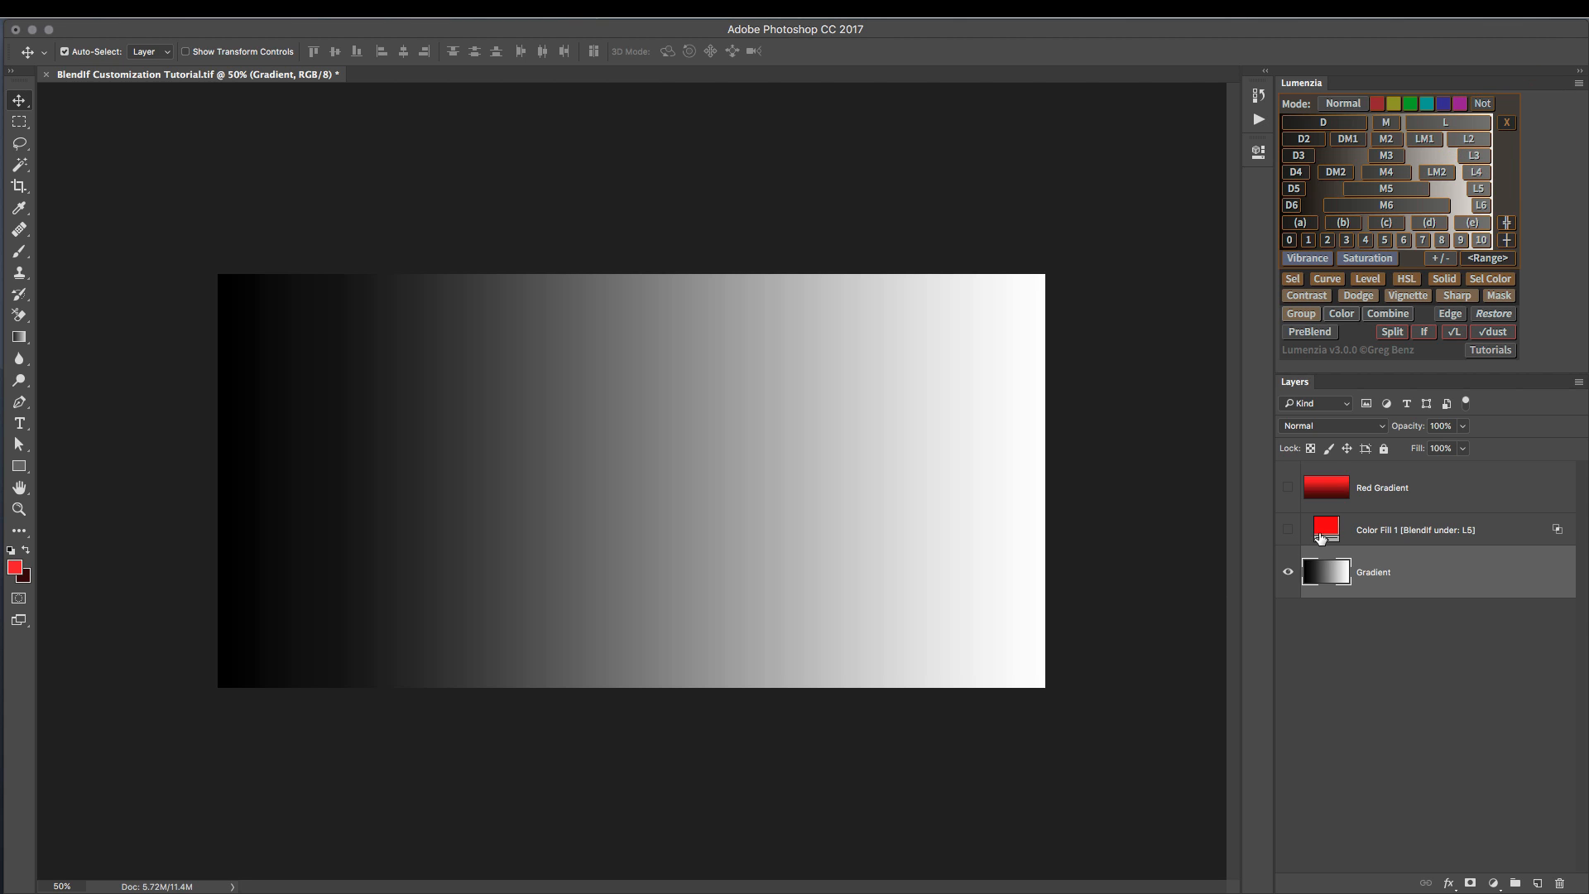
Show Color Fill 1 briefly, hide it again, and make the Red Gradient layer visible and active
left_click(1288, 529)
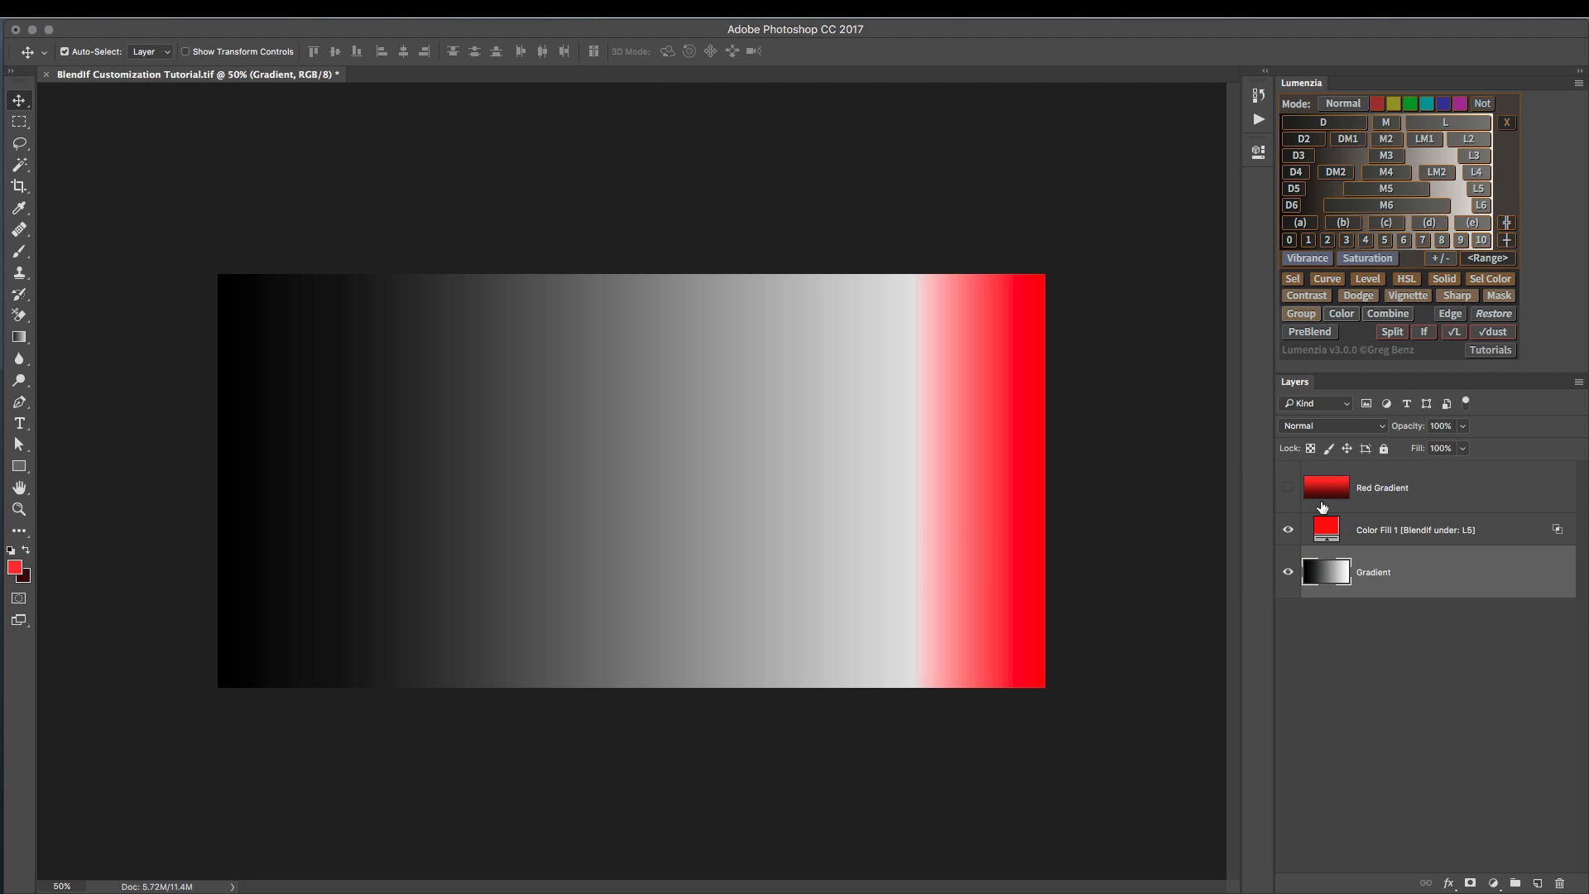
left_click(1375, 534)
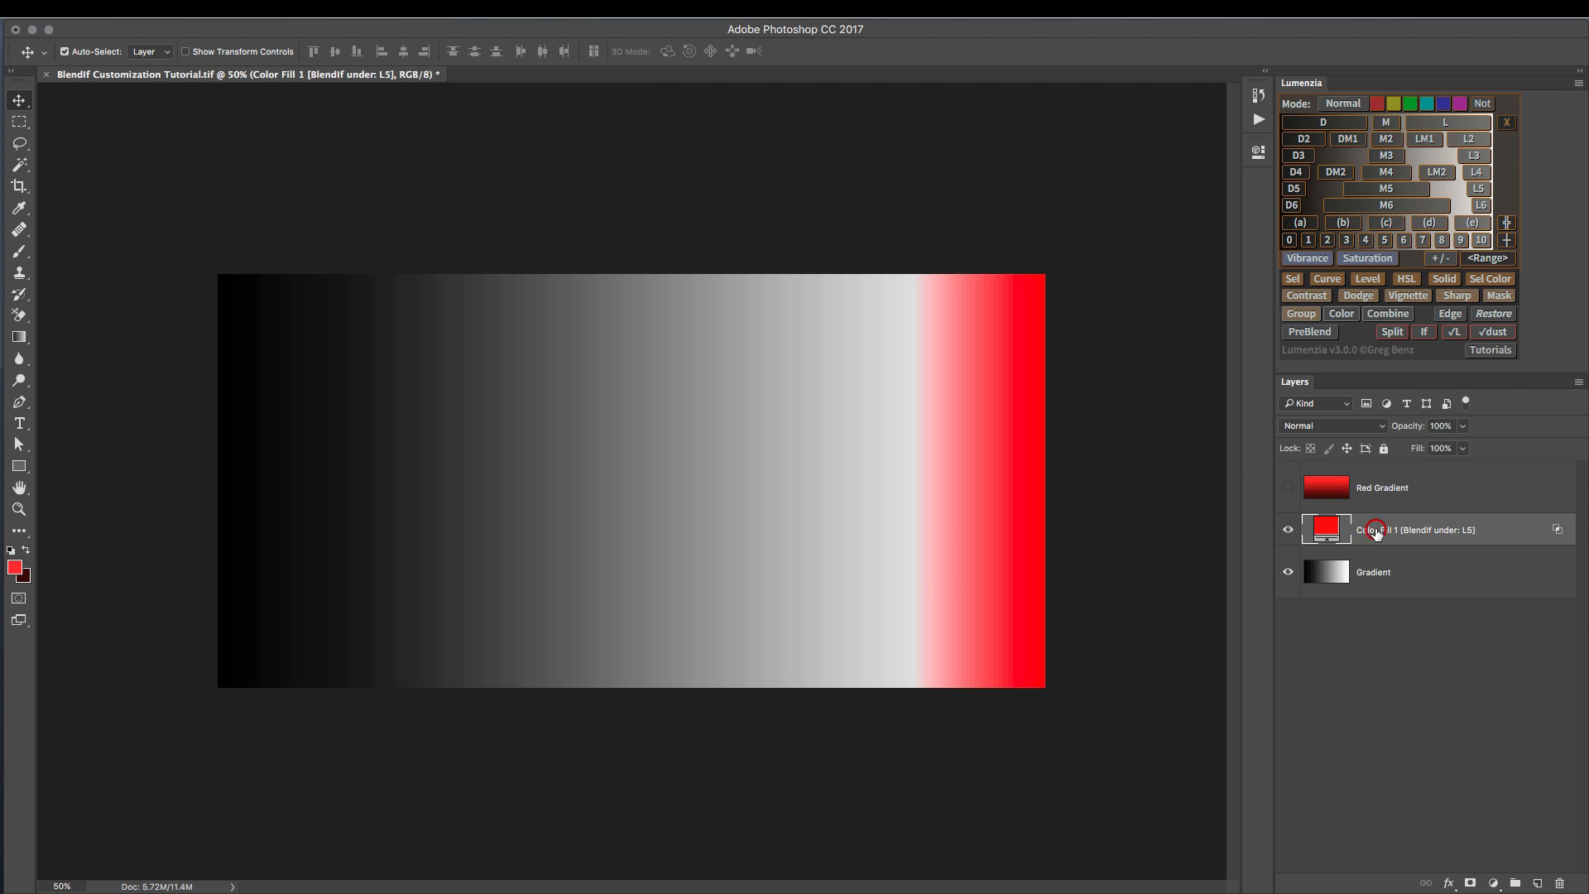
left_click(1289, 530)
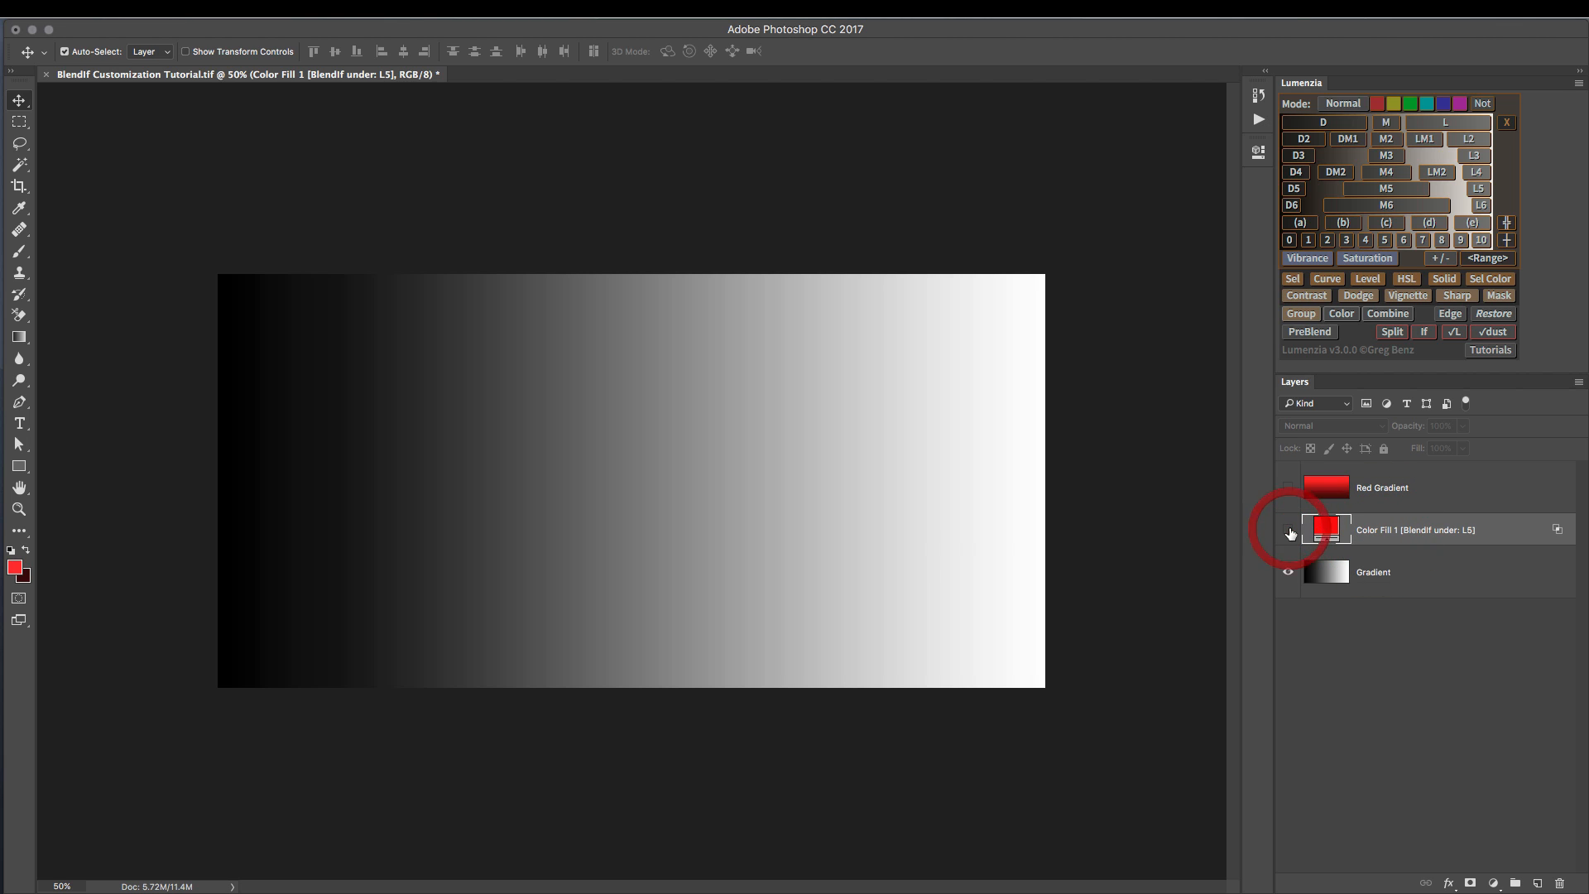
left_click(1326, 488)
left_click(1288, 490)
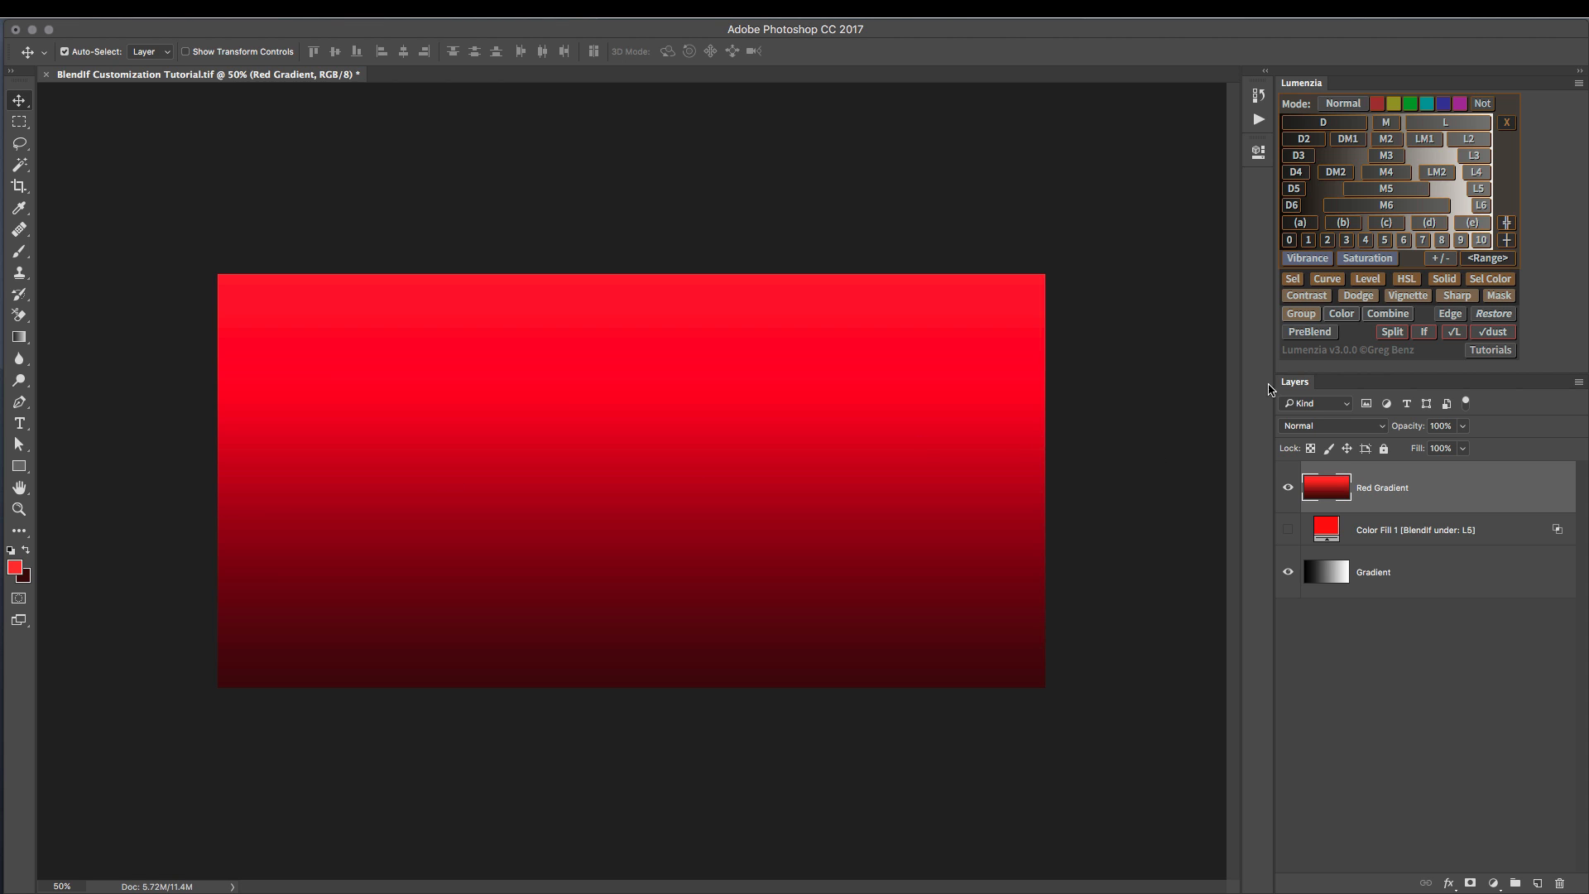
Switch to BlendIf under mode and apply zones 2 through 8 in turn to the Red Gradient layer
left_click(1341, 106)
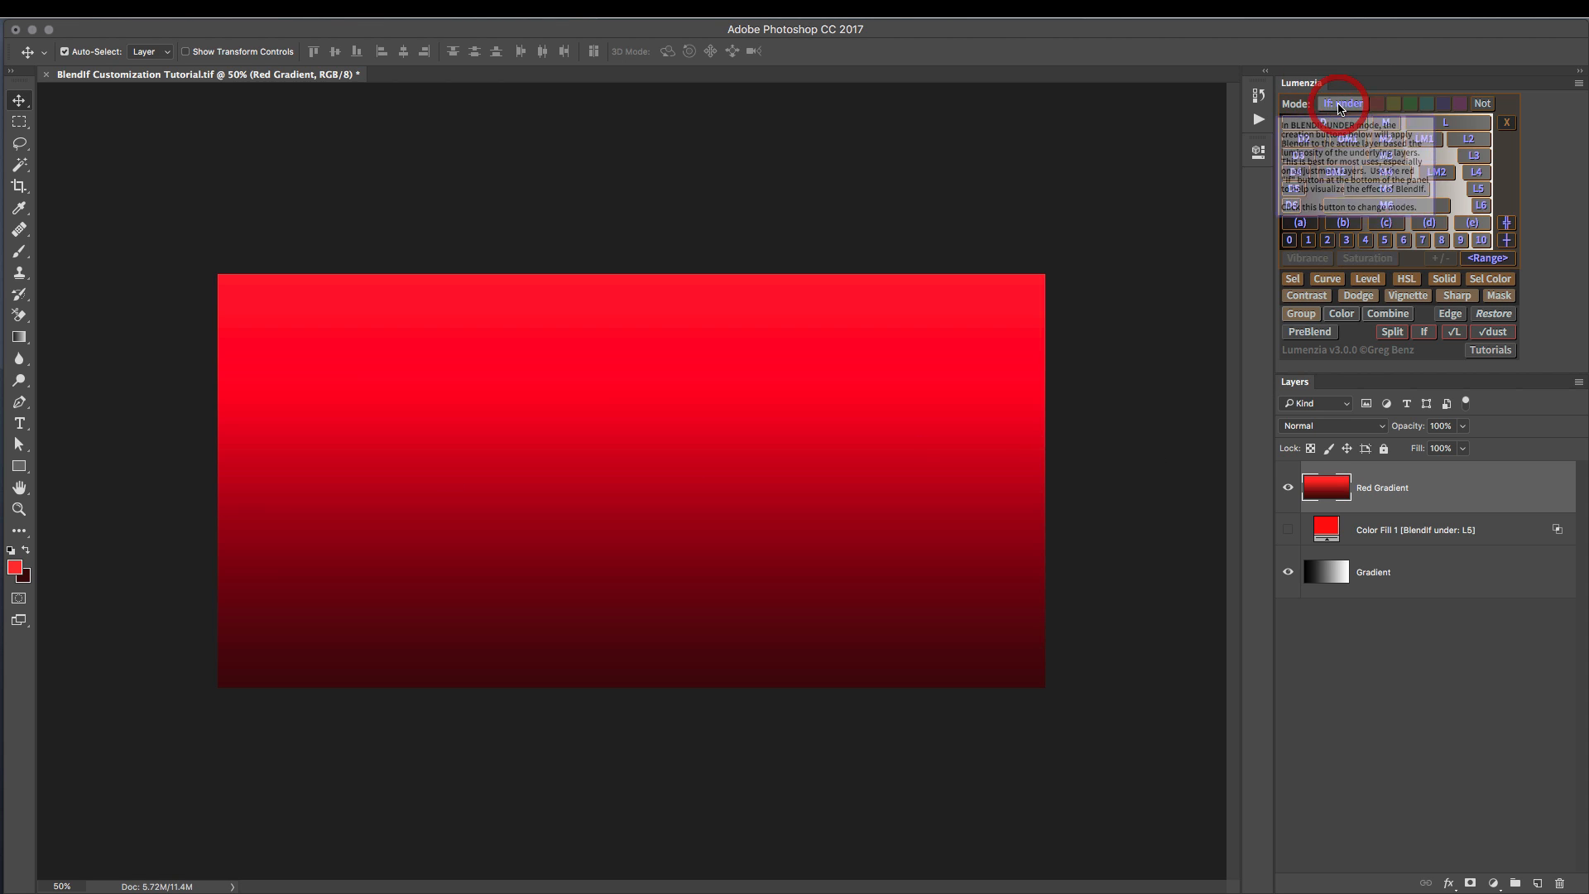
left_click(1327, 240)
left_click(1346, 240)
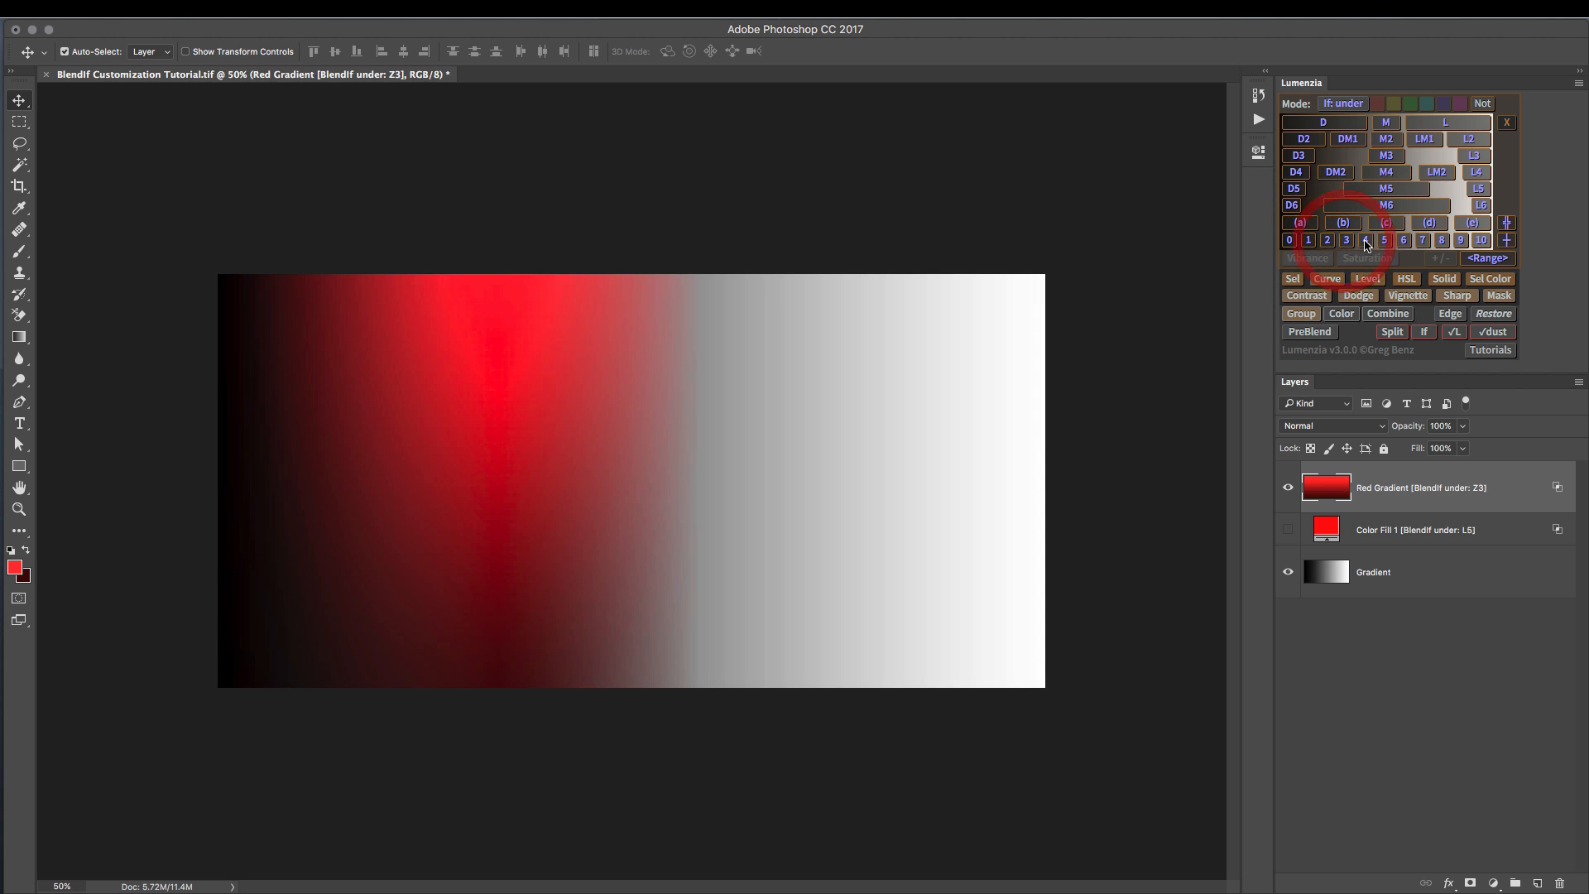
left_click(1366, 240)
left_click(1387, 241)
left_click(1403, 240)
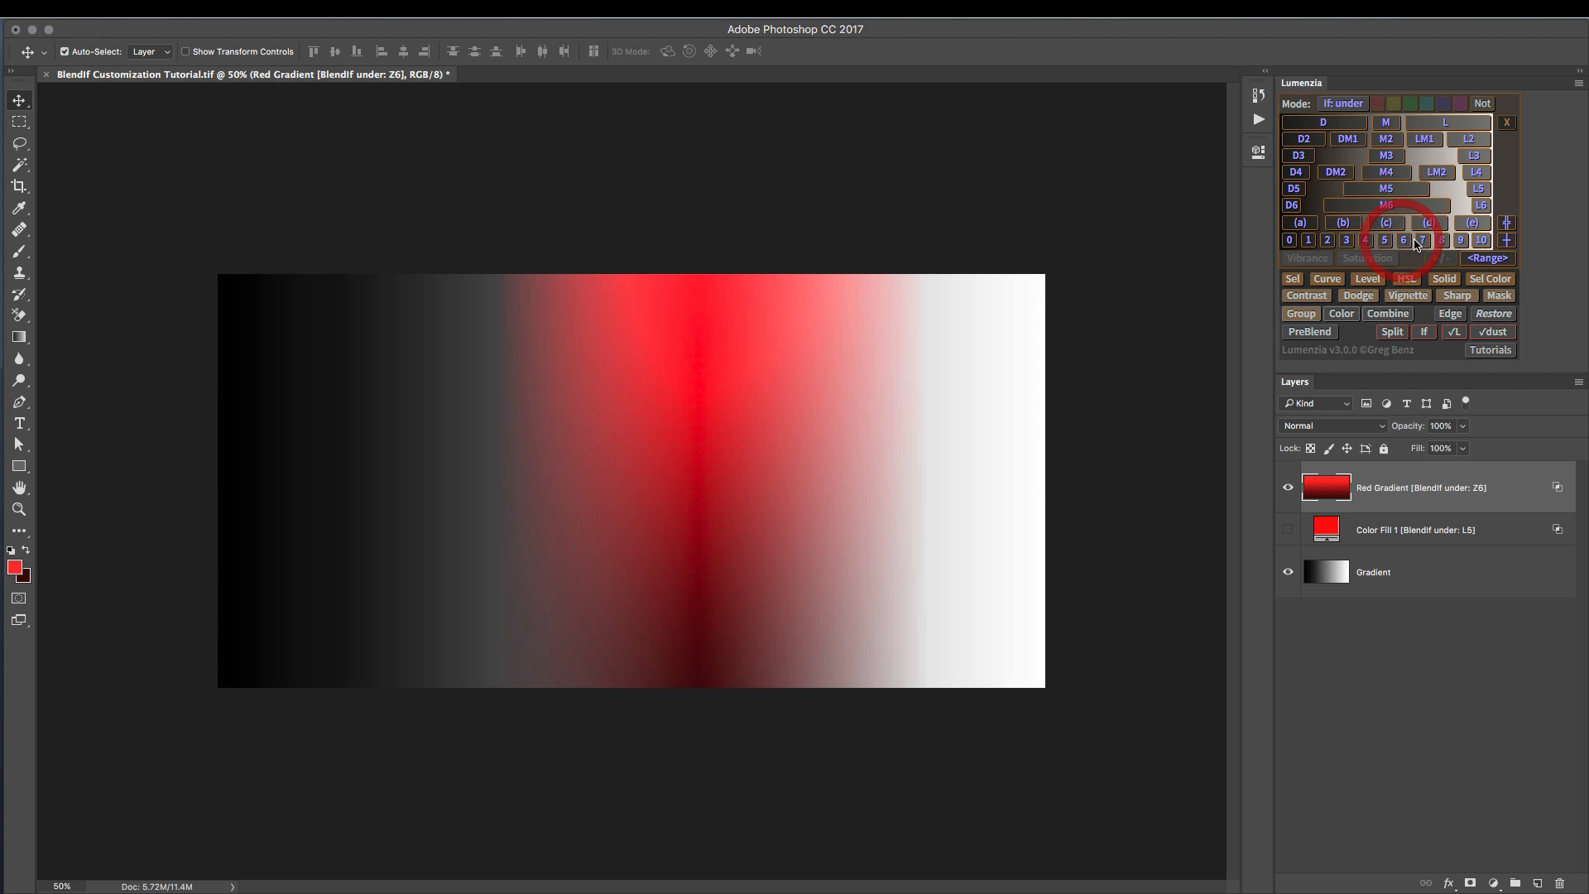
left_click(1422, 240)
left_click(1441, 241)
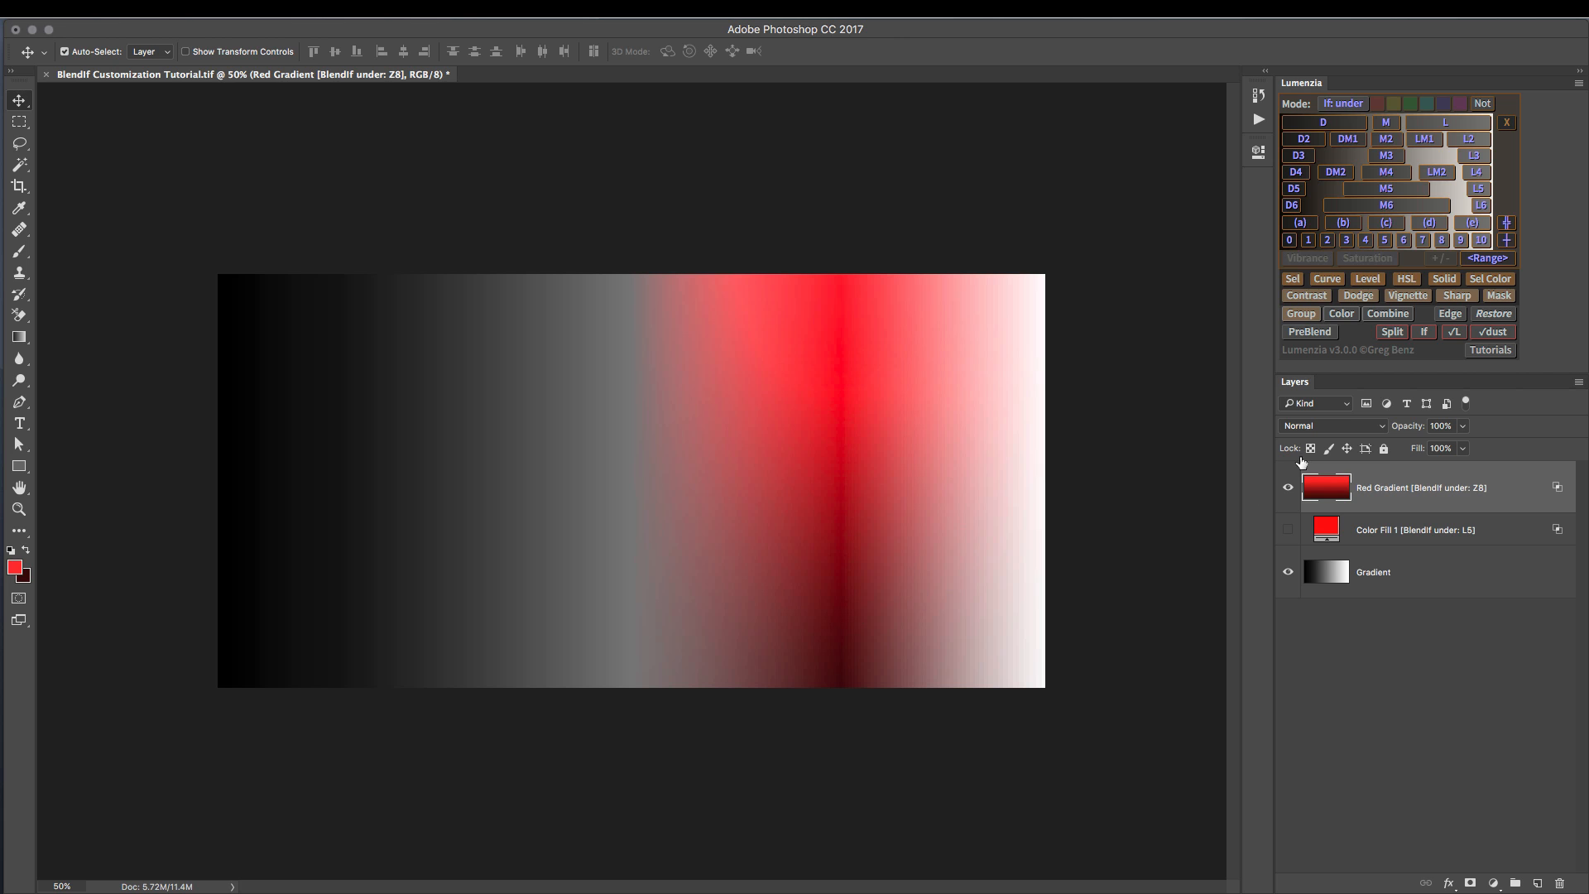
Preview the Red Gradient's BlendIf with the color overlay through zones 4, 3, 2, 6, 7 and 9, ending on zone 4, and remove the overlay
left_click(1424, 331)
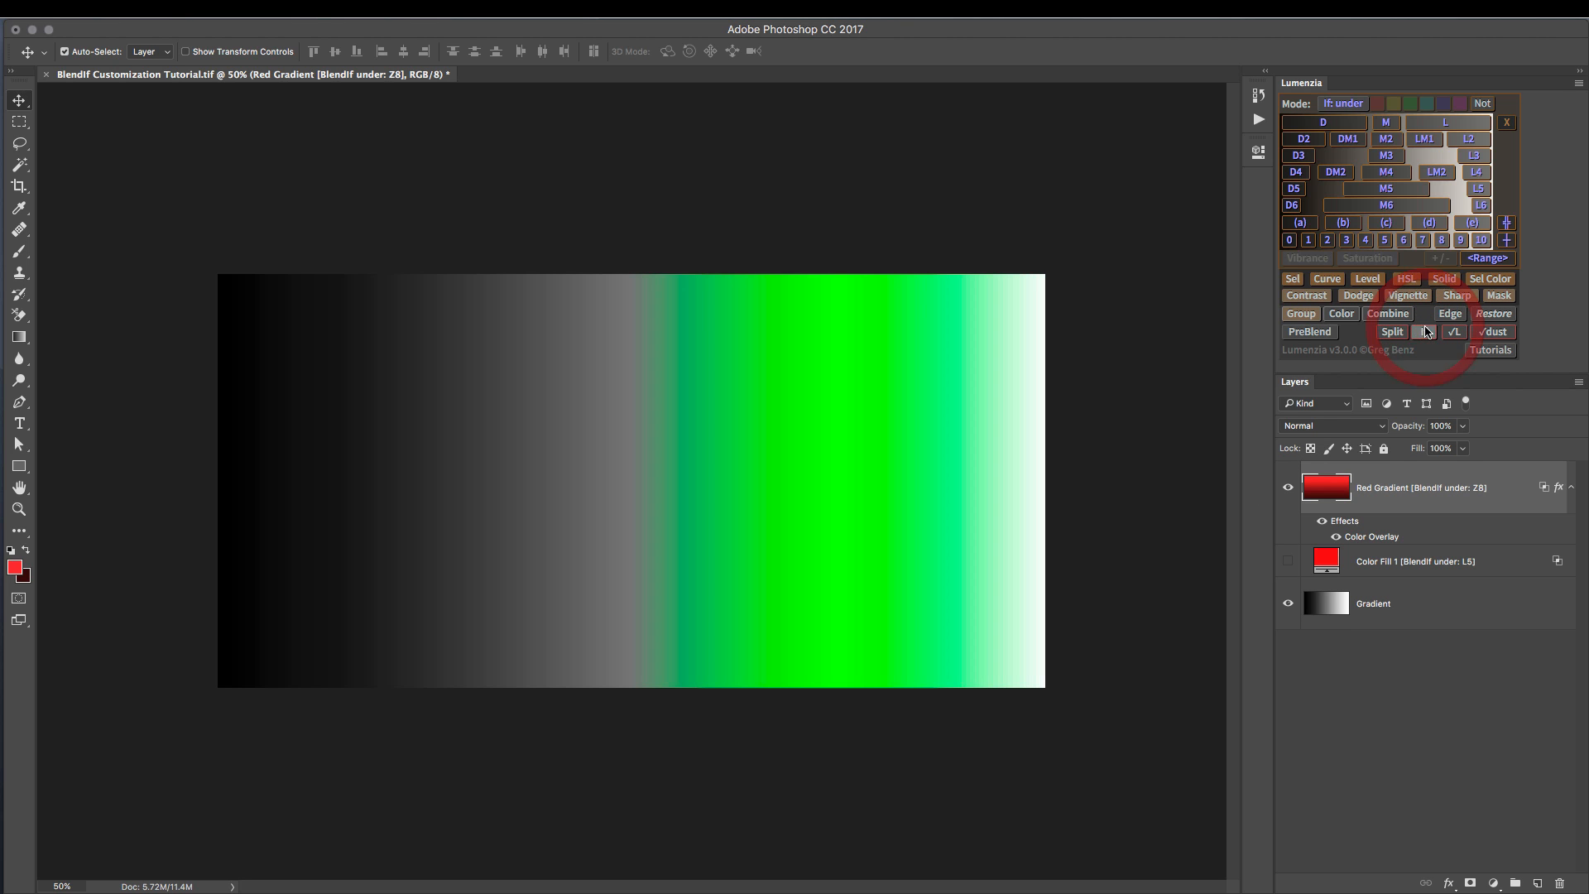
left_click(1367, 241)
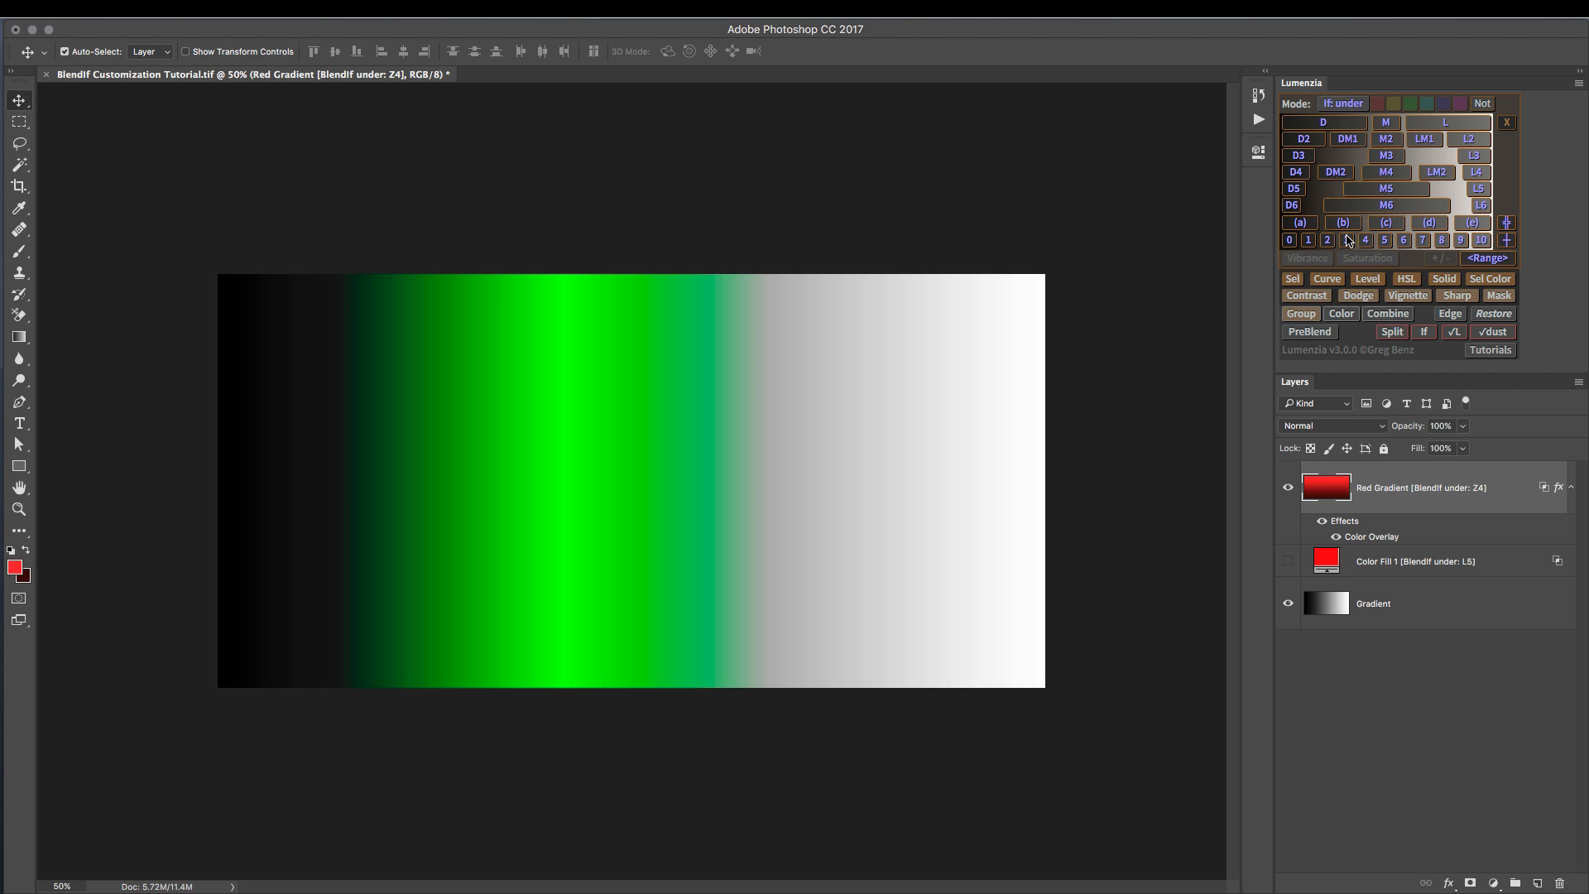
left_click(1347, 240)
left_click(1329, 240)
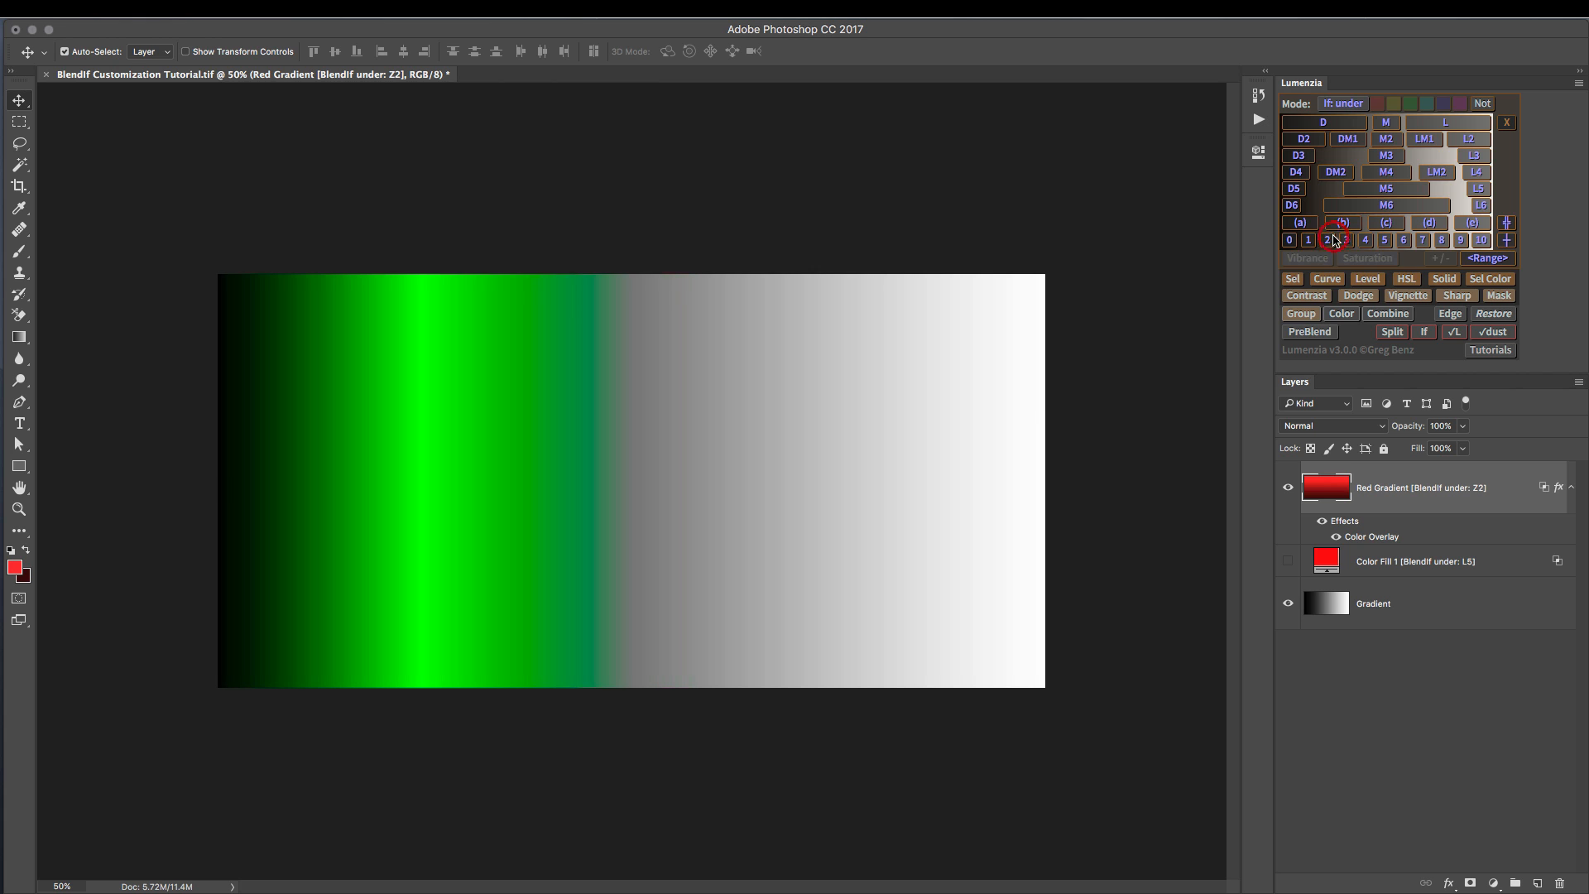
left_click(1404, 240)
left_click(1423, 240)
left_click(1461, 240)
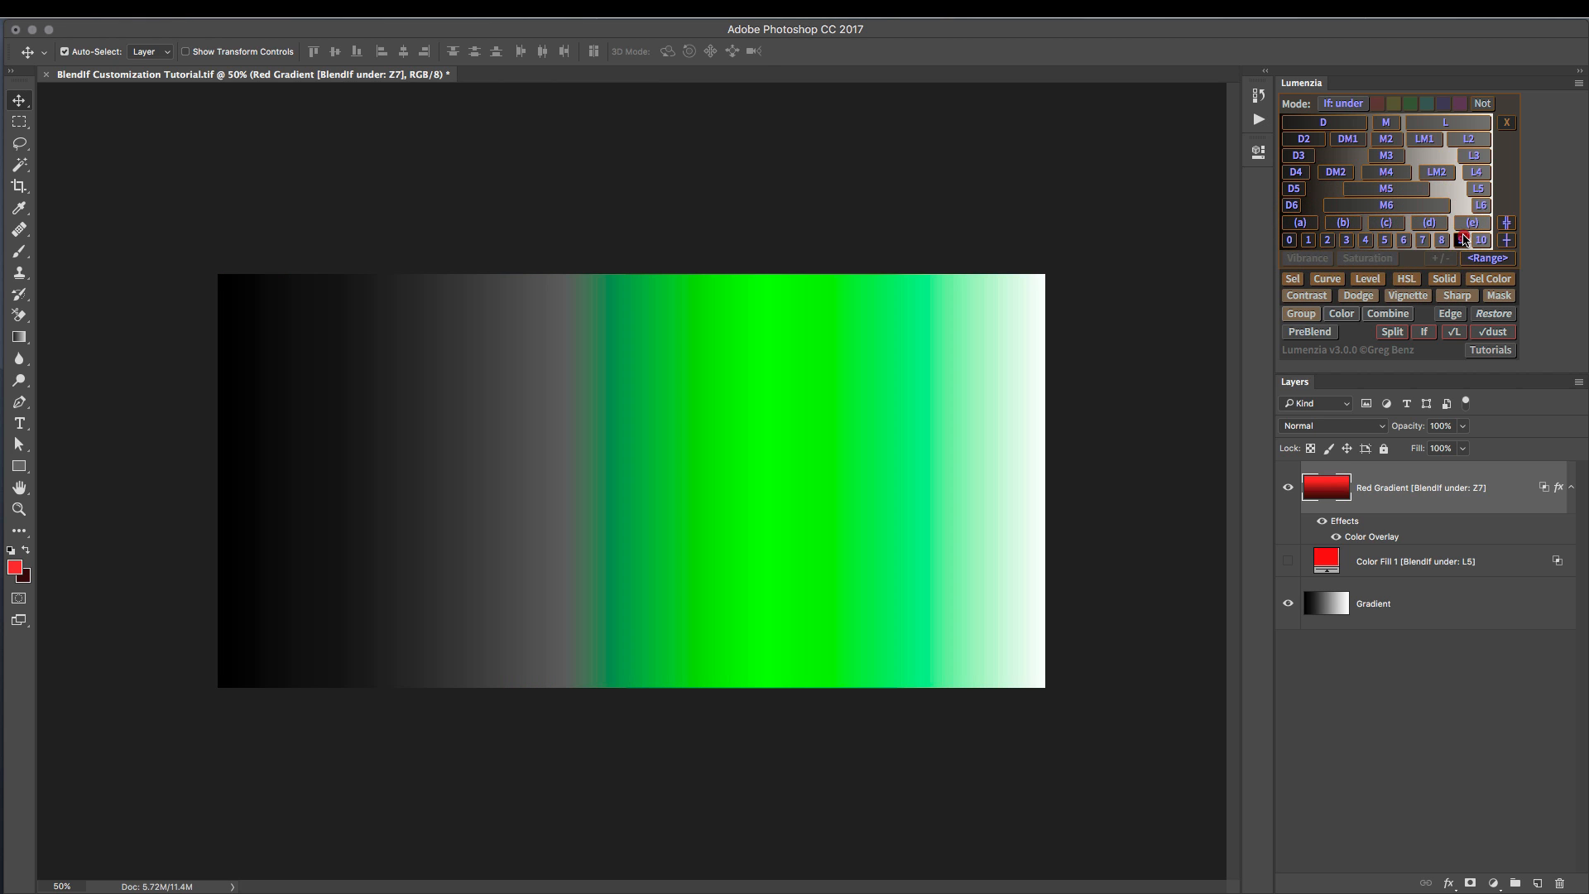
left_click(1366, 242)
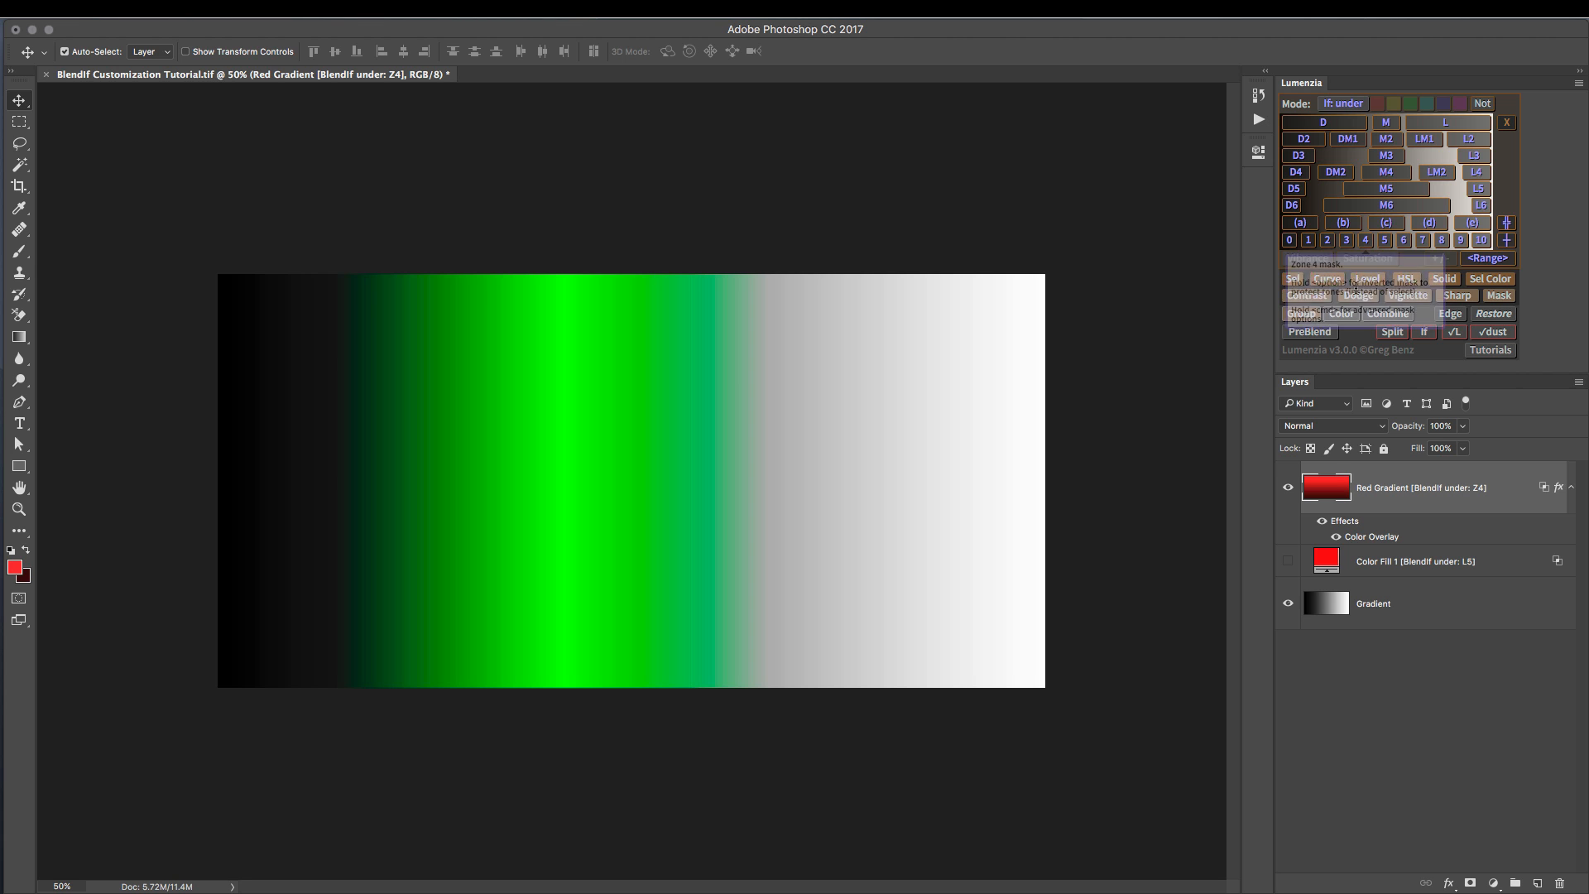
left_click(1425, 332)
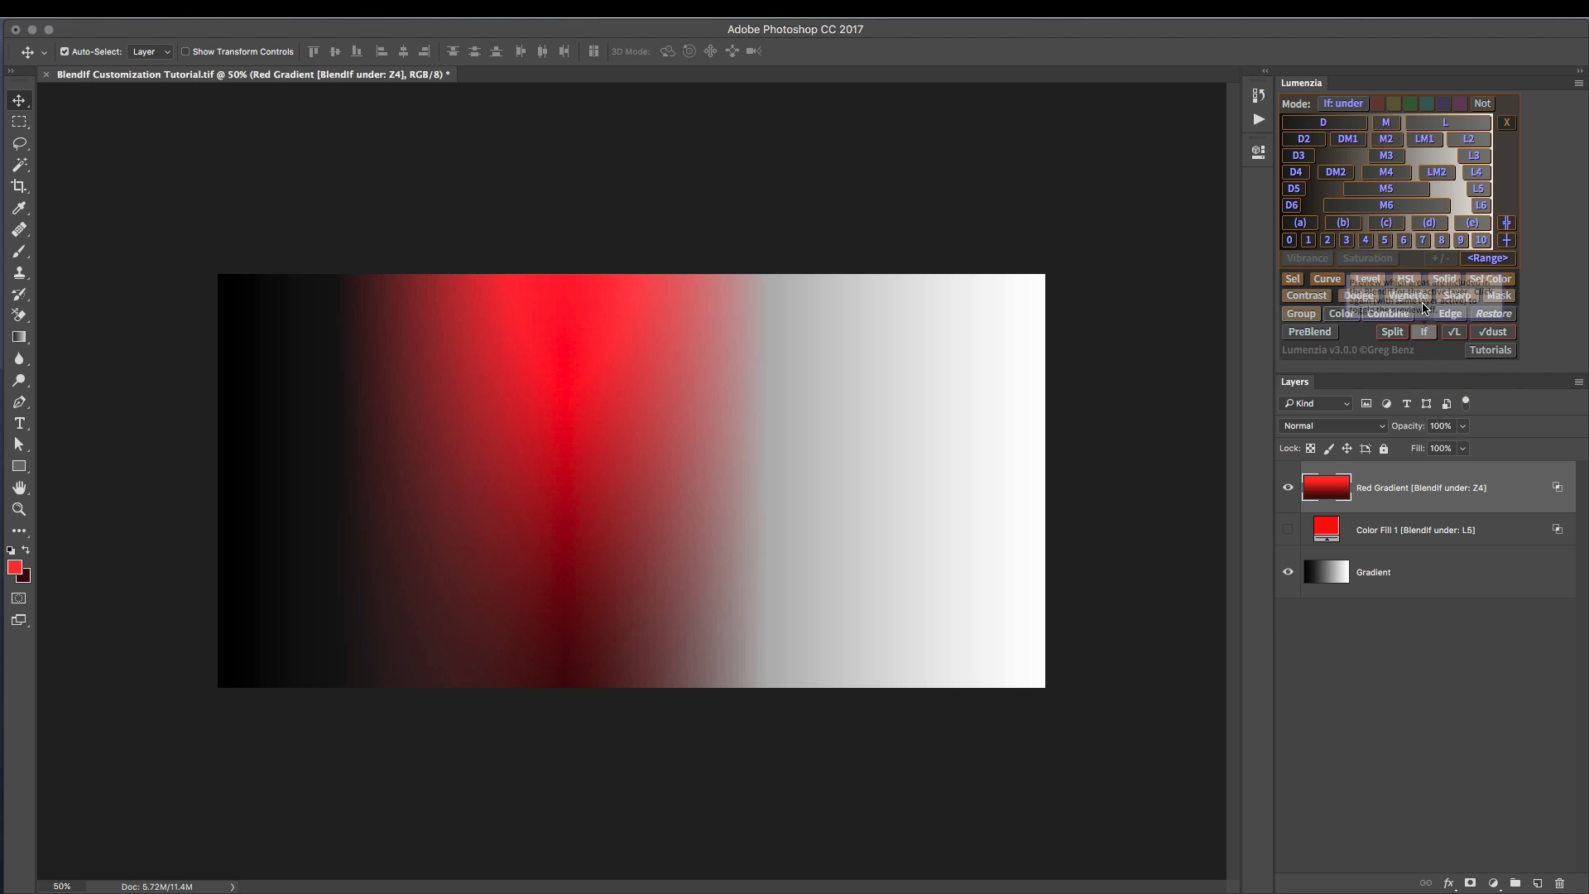
Switch to BlendIf this mode and apply zones 2, 3, 4, 5, 1, 0 and 1 in turn to the Red Gradient layer
left_click(1344, 103)
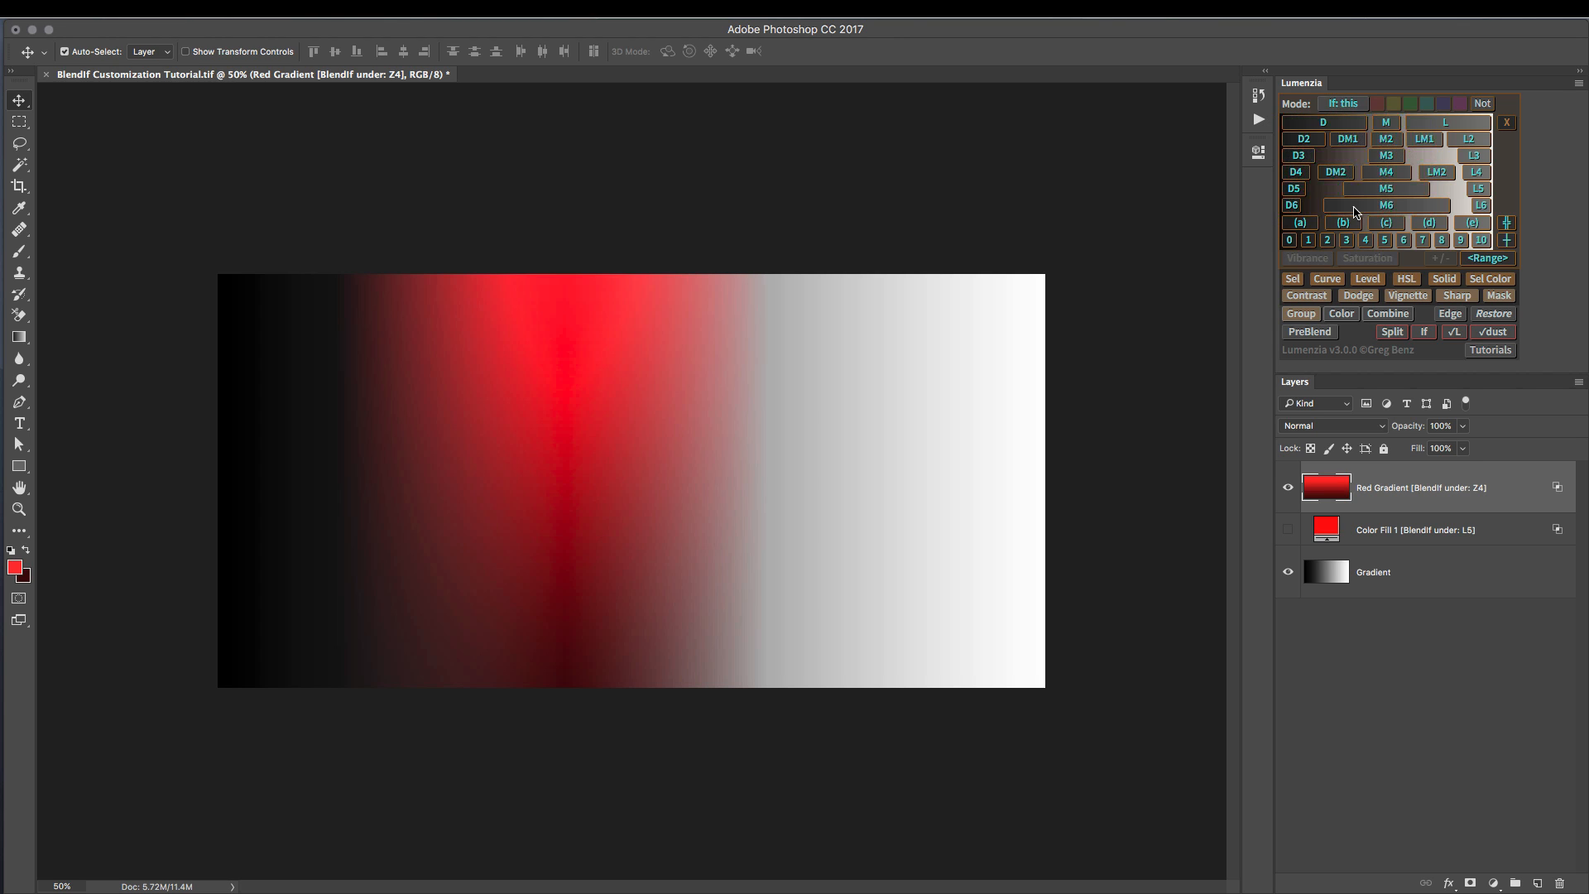
left_click(1328, 241)
left_click(1347, 240)
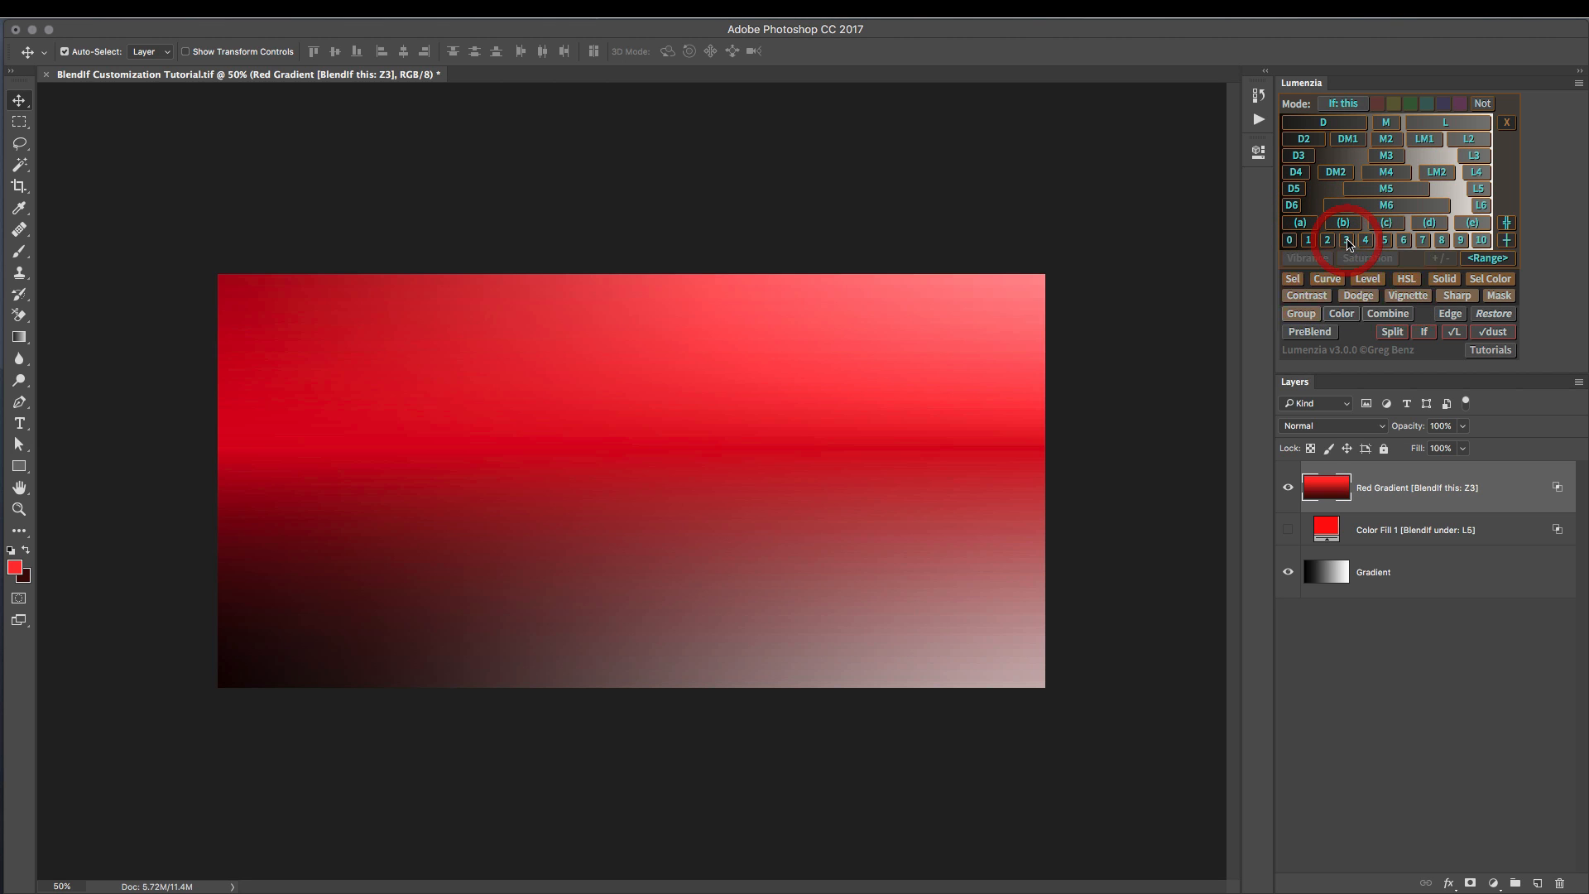
left_click(1366, 241)
left_click(1383, 240)
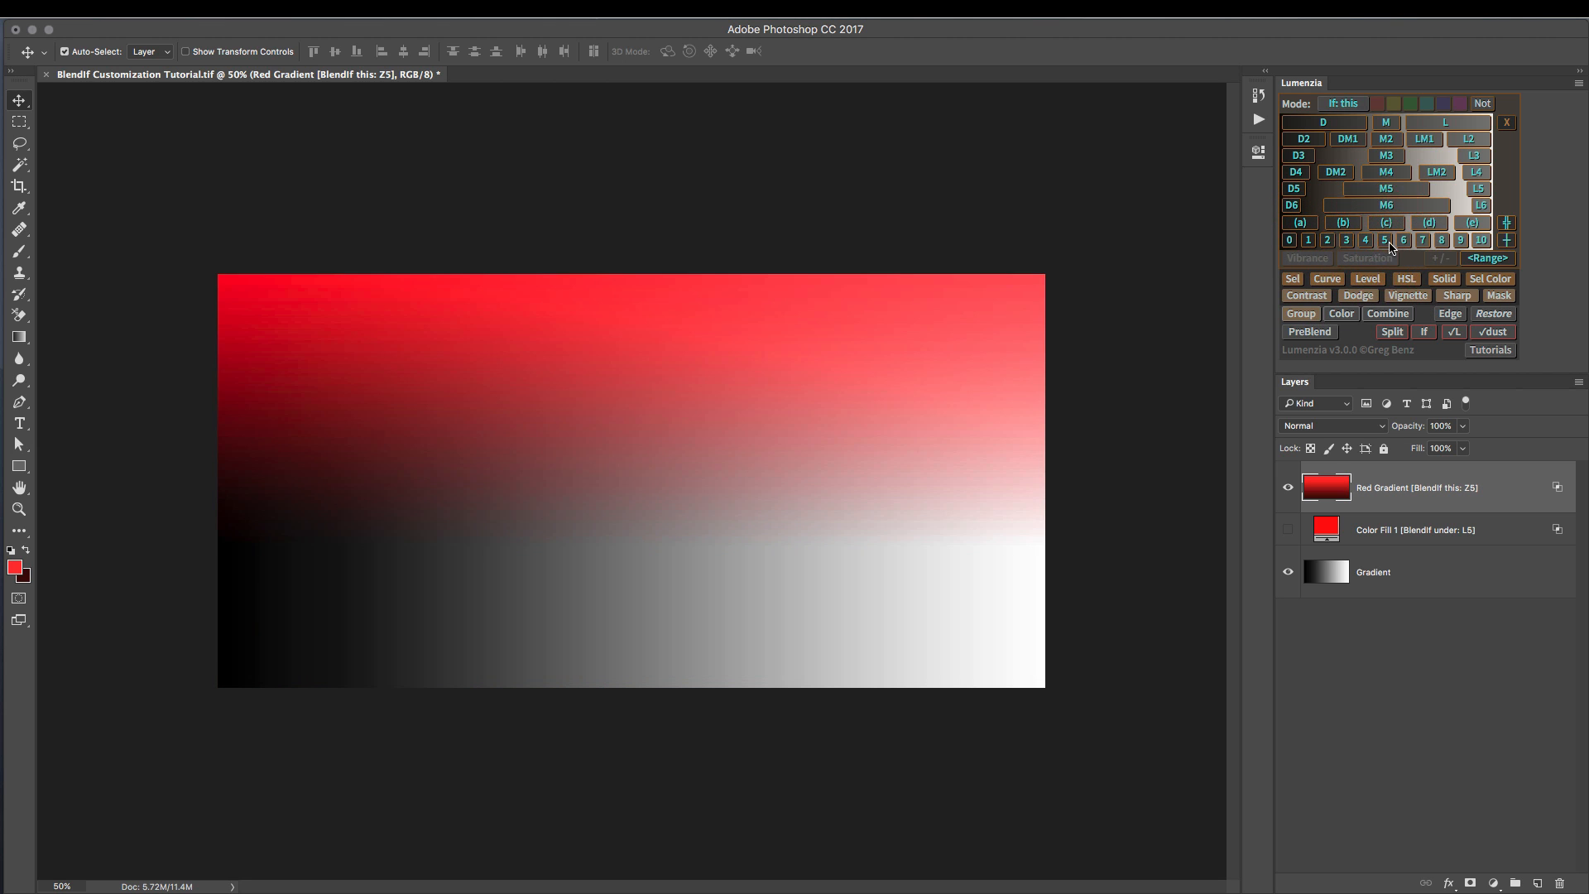
left_click(1309, 241)
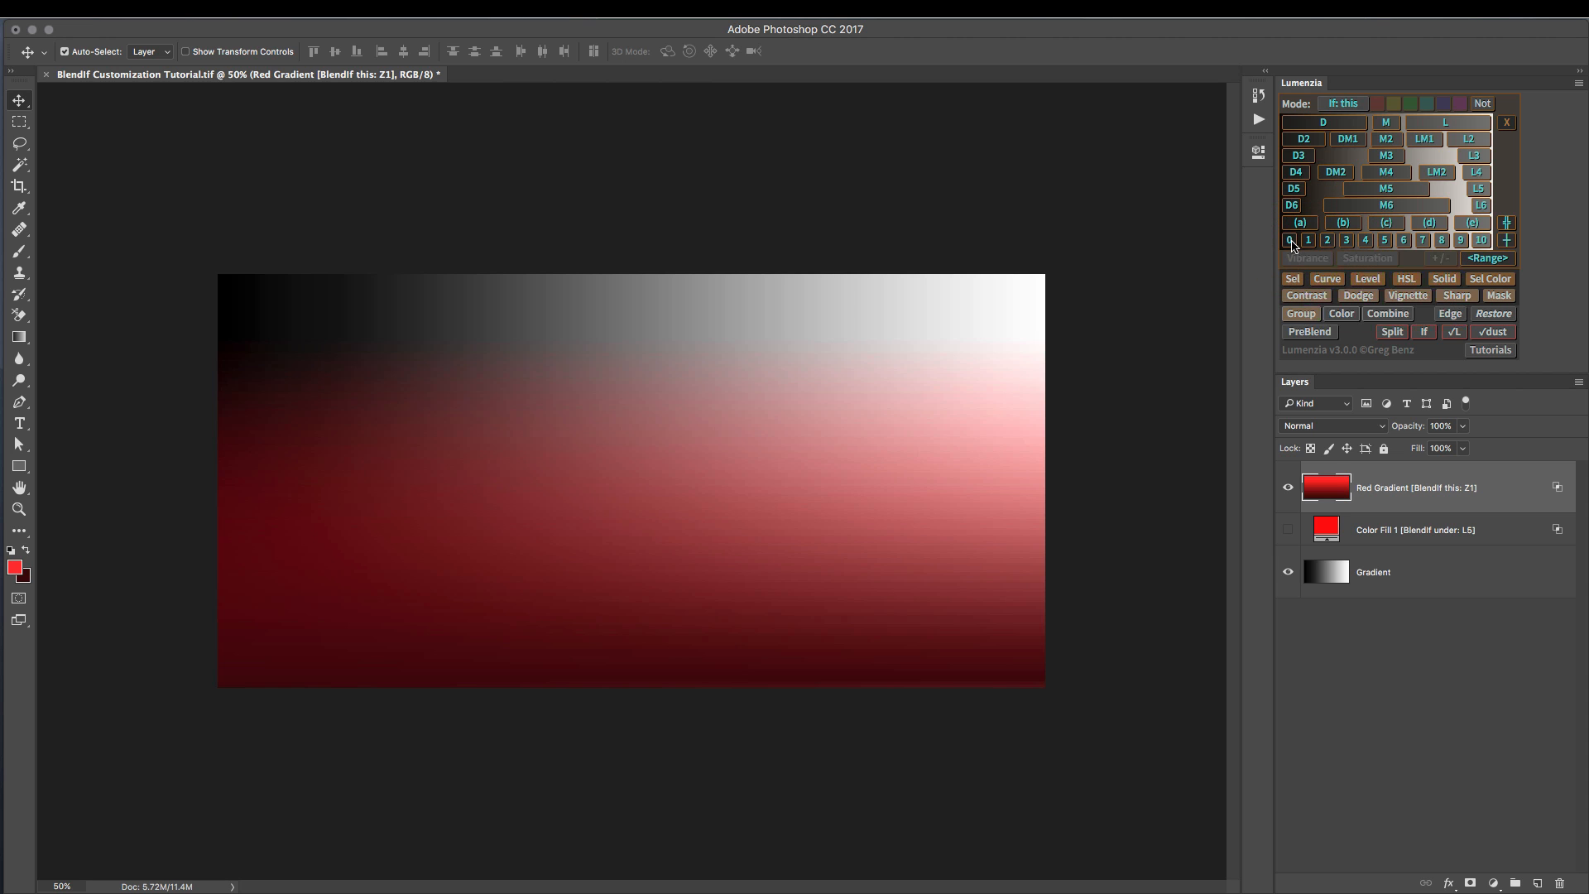
left_click(1288, 240)
left_click(1309, 241)
Try This Layer white split 26/89 and Underlying Layer white 211 in the Red Gradient's Layer Style, nudge the underlying black point, and cancel
double_click(1556, 486)
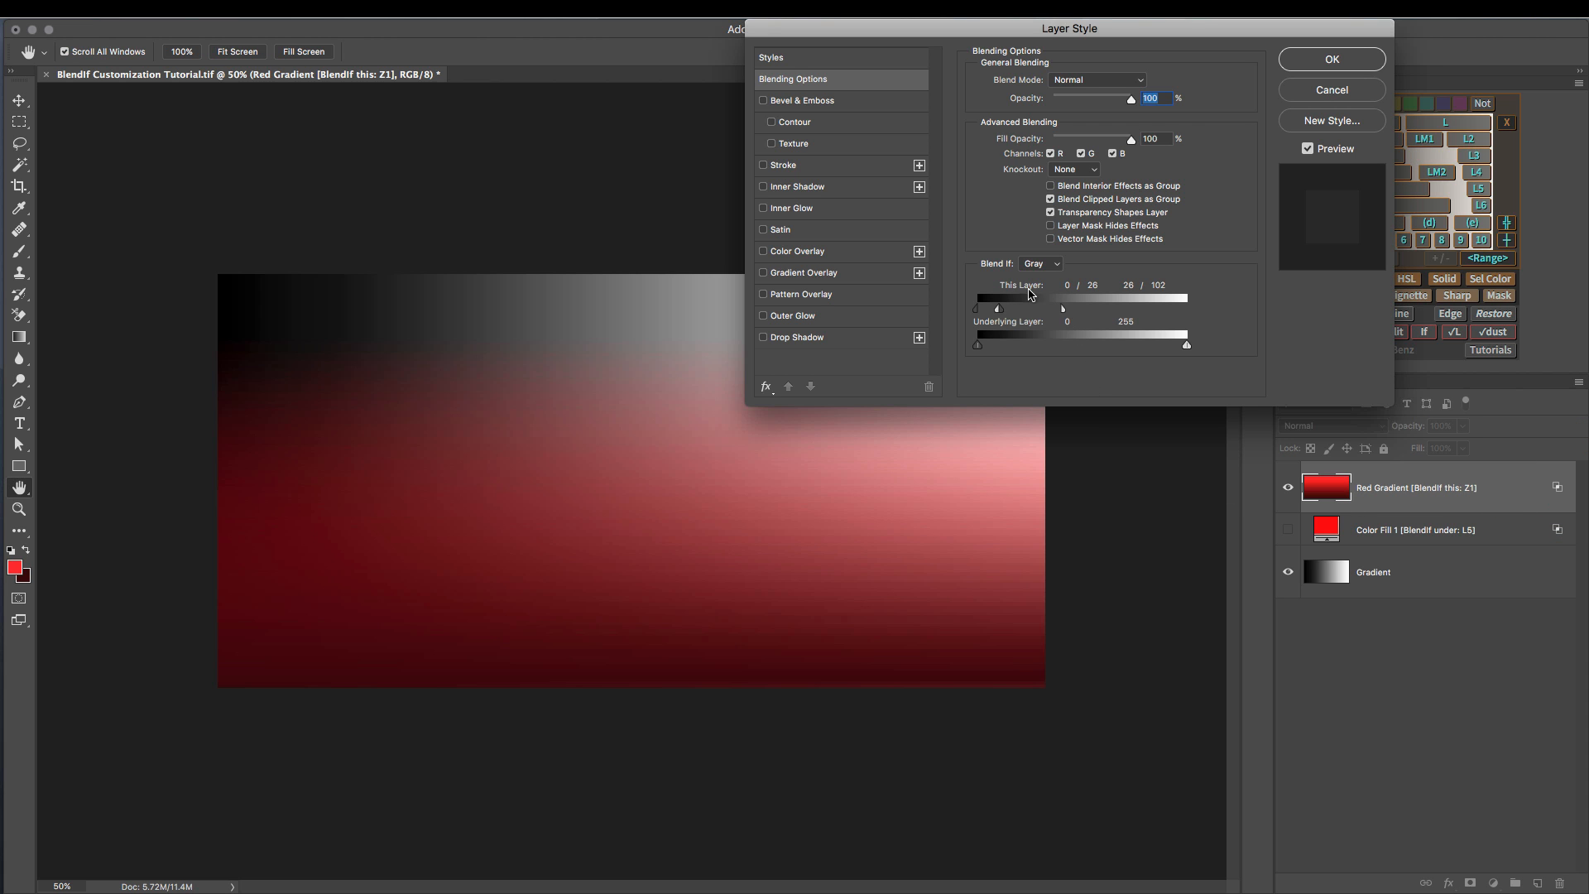
mouse_move(1063, 311)
left_mouse_down()
mouse_move(1096, 309)
mouse_move(1051, 312)
left_mouse_up()
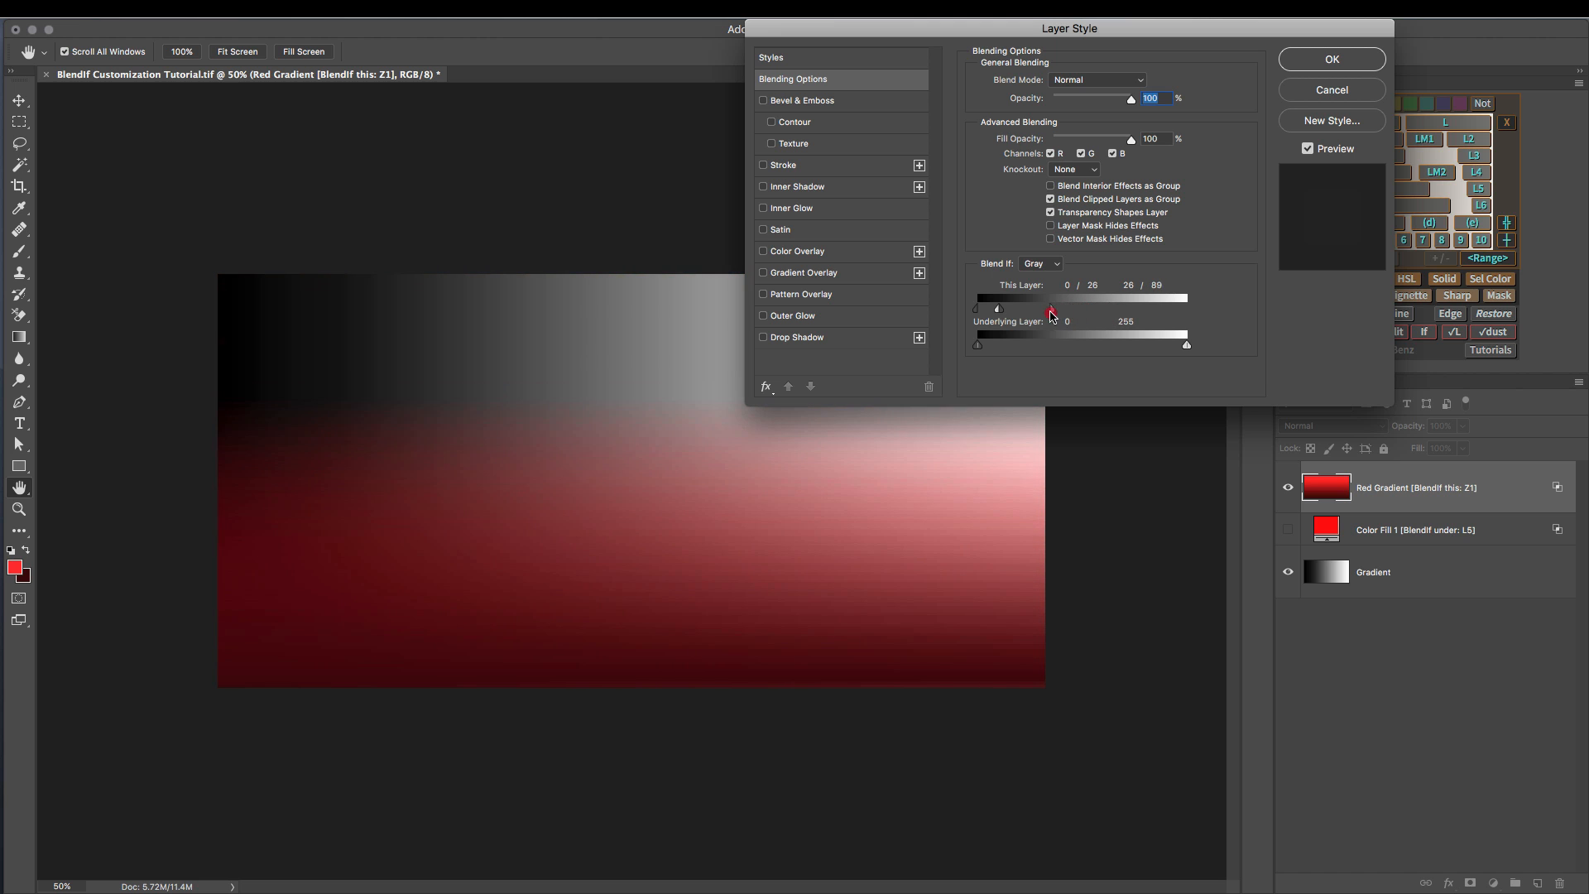
left_click_drag(1188, 348, 1150, 346)
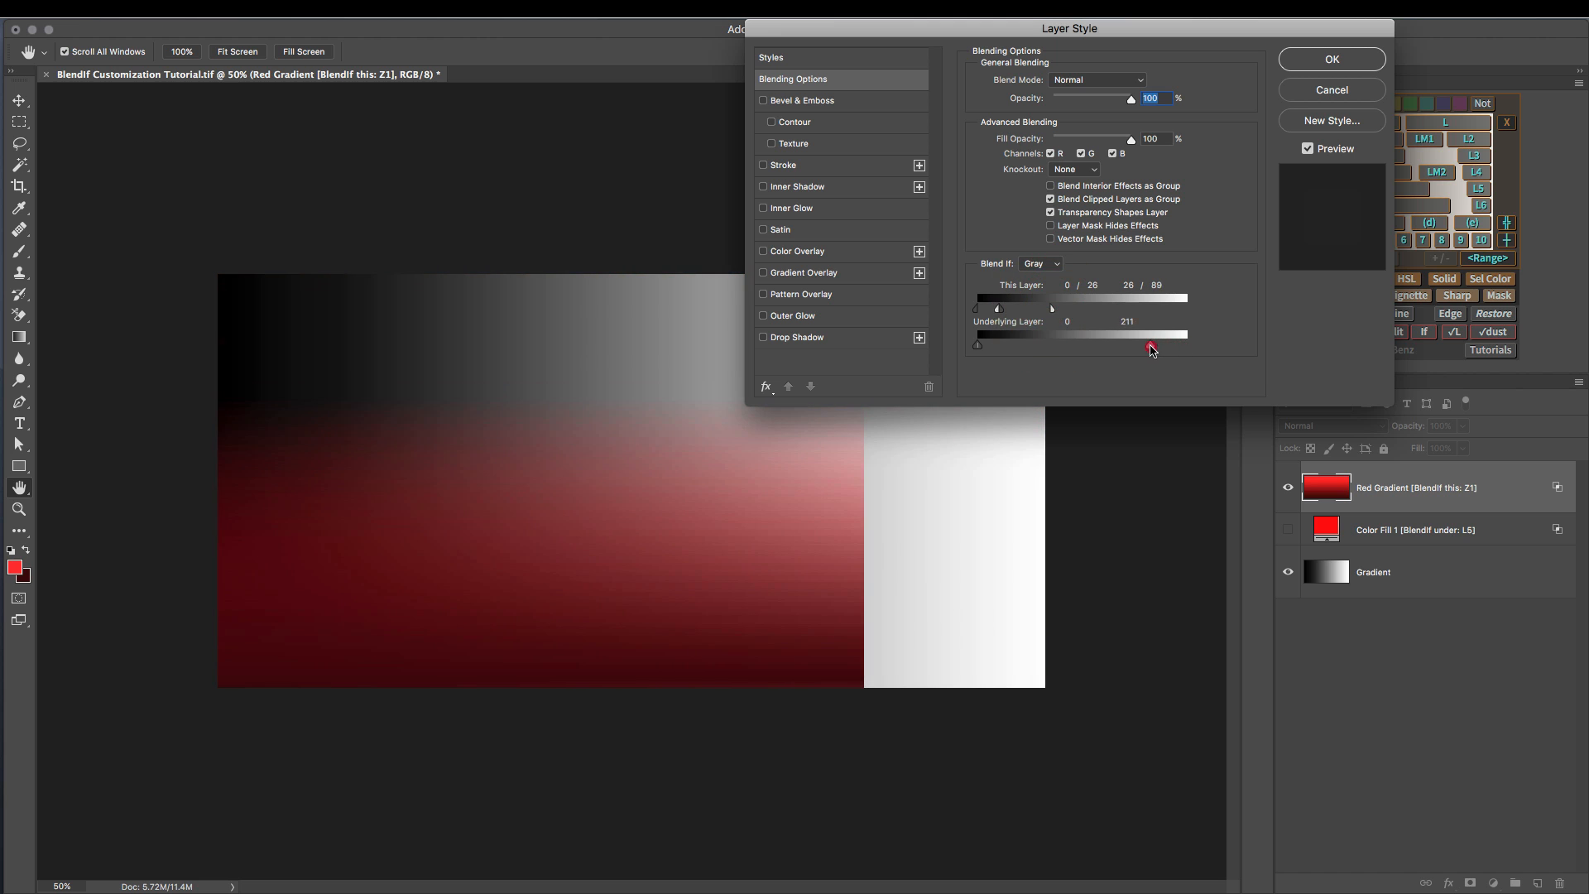
mouse_move(977, 350)
left_mouse_down()
mouse_move(1045, 349)
mouse_move(983, 347)
left_mouse_up()
left_click(1332, 89)
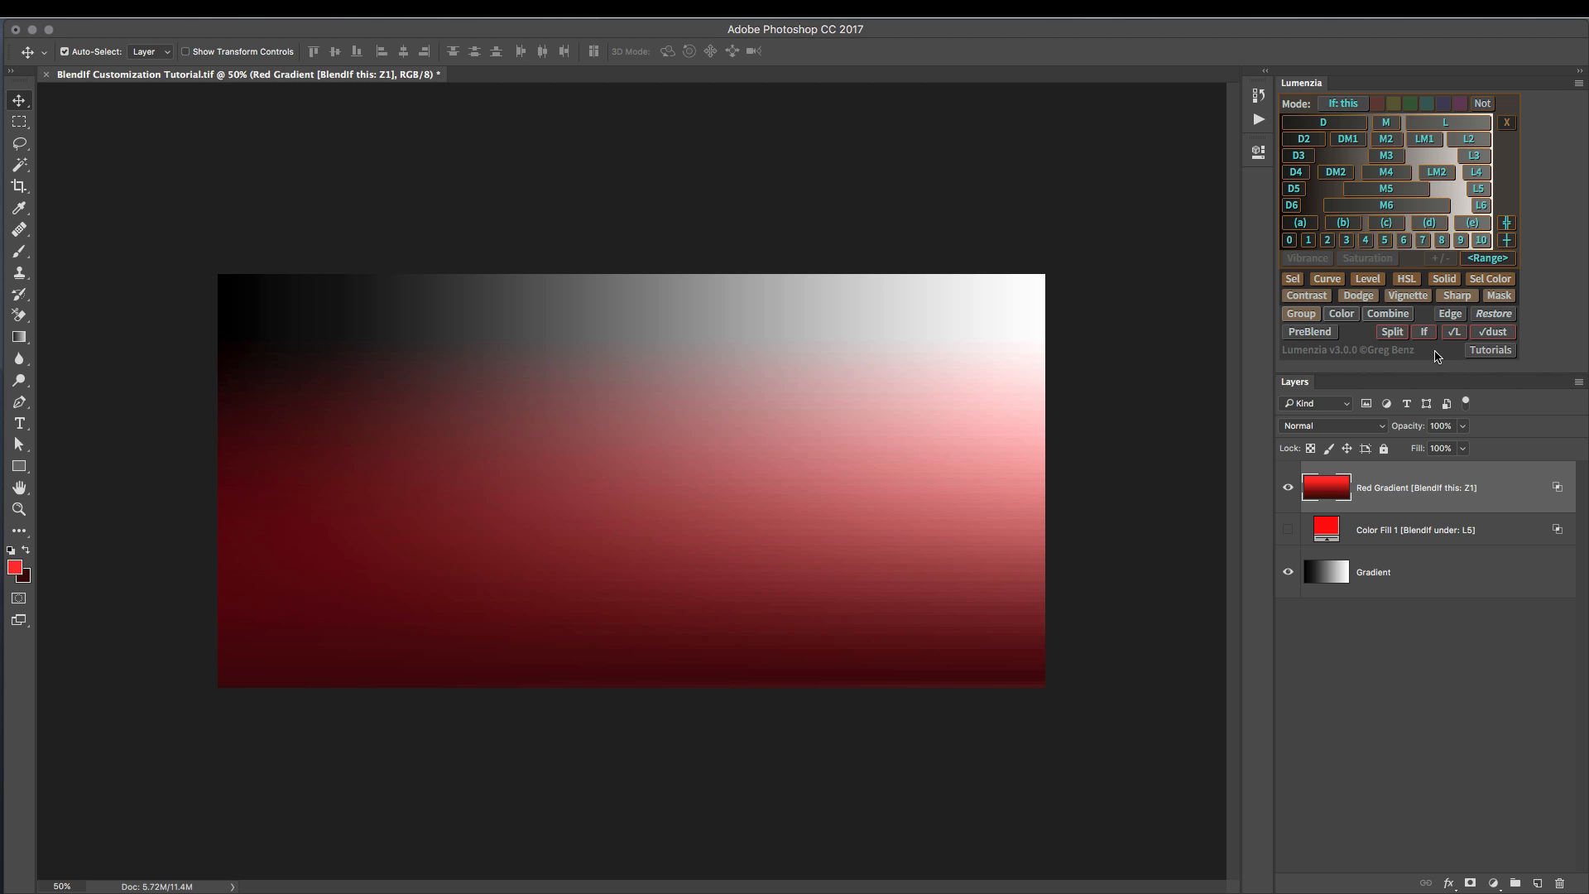
Apply BlendIf this zone 2 to the Red Gradient layer and toggle its color overlay preview repeatedly, leaving it on
left_click(1327, 240)
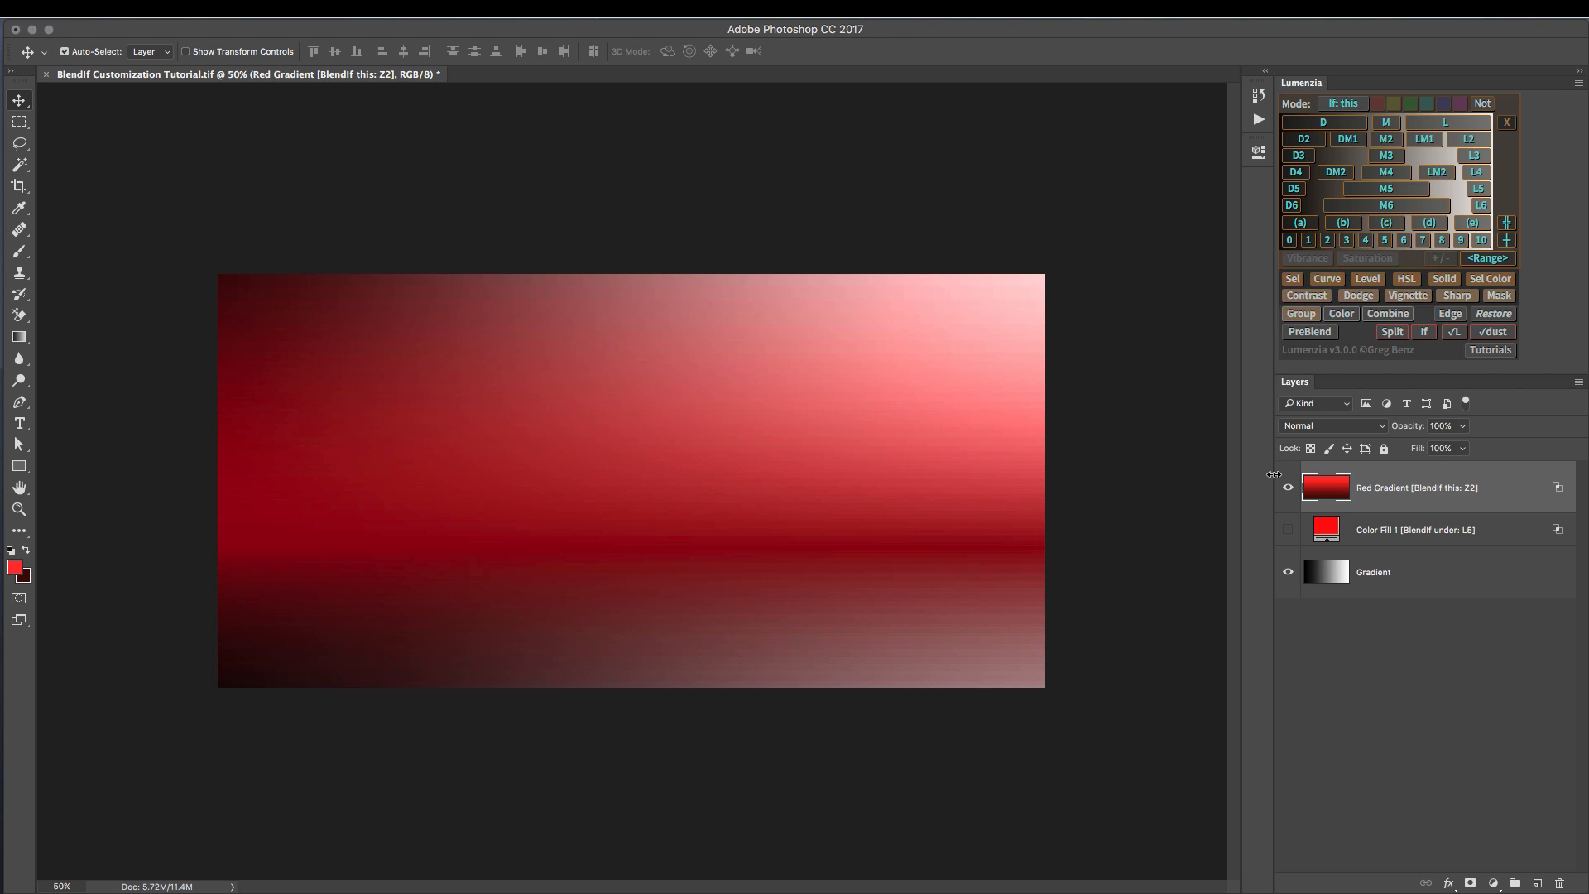
left_click(1424, 332)
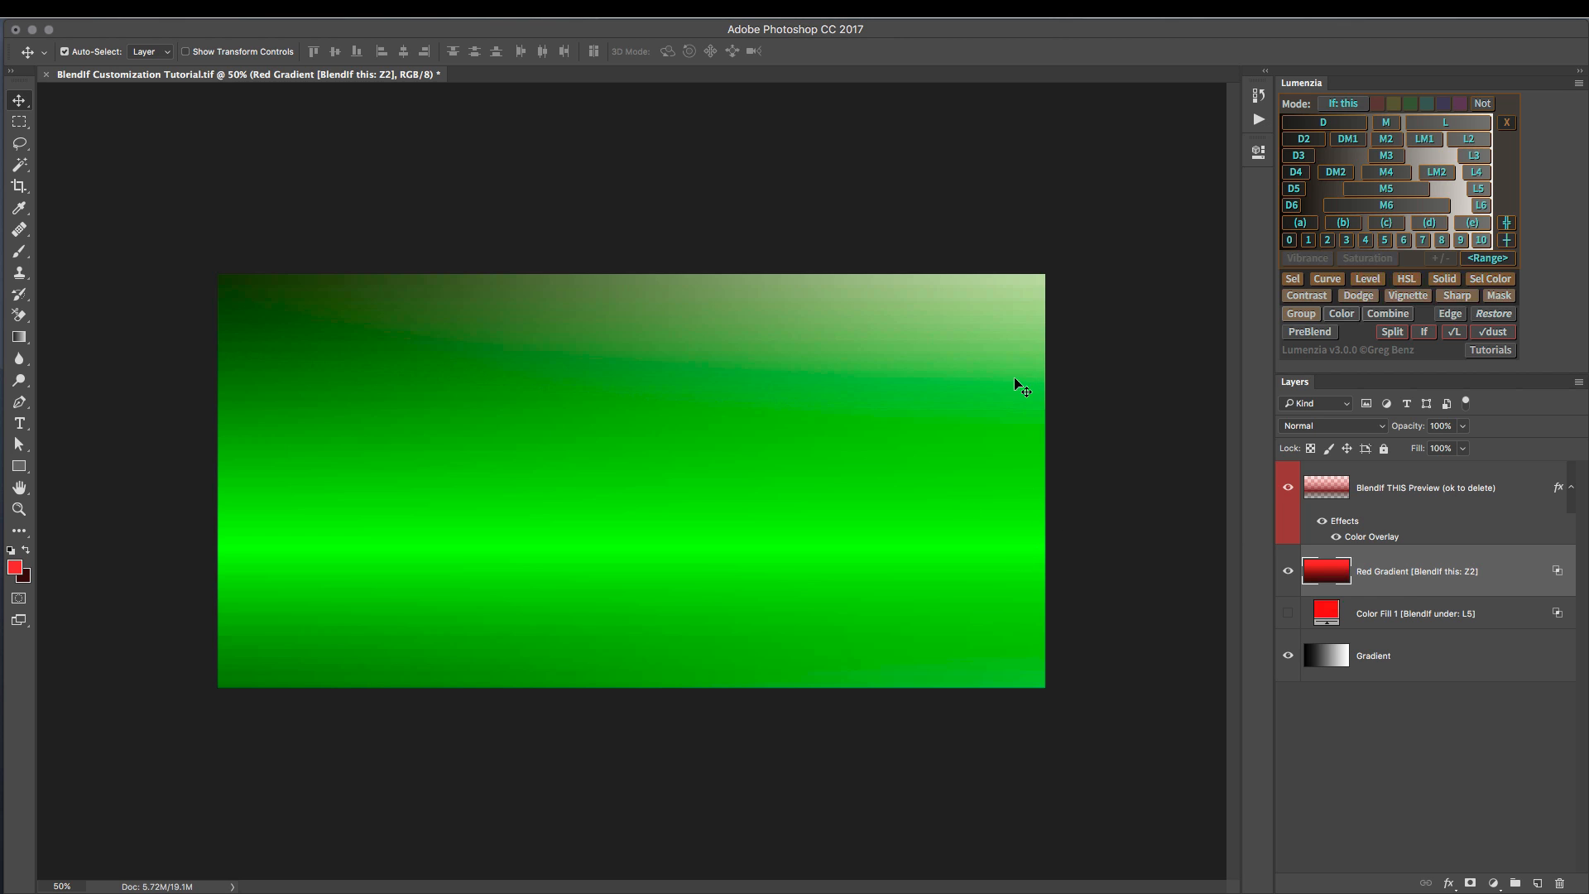
left_click(1424, 334)
left_click(1423, 334)
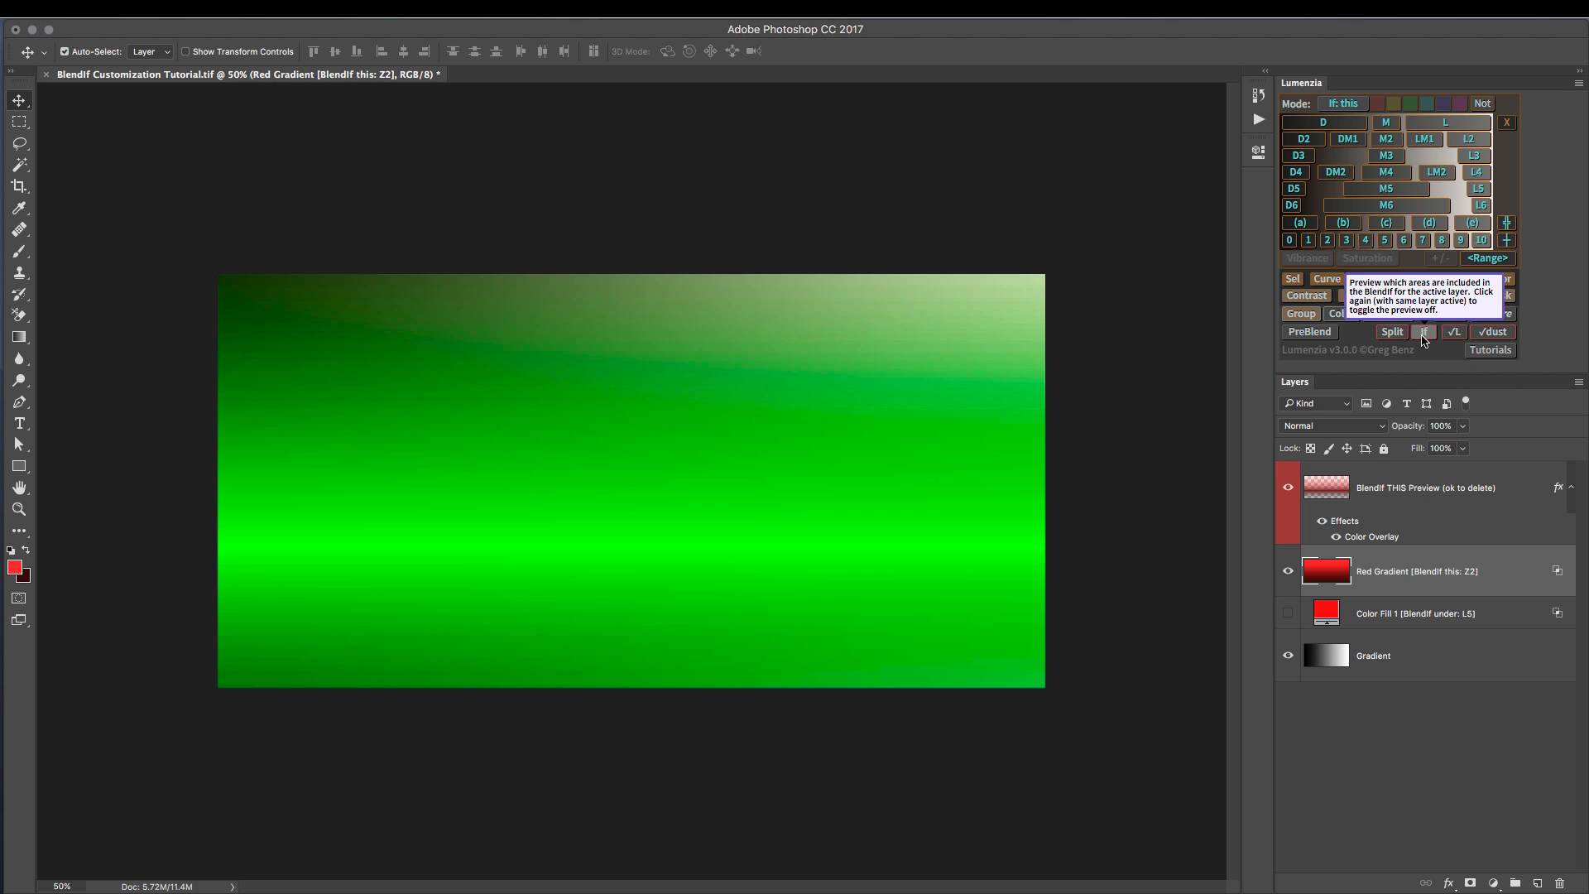
left_click(1423, 334)
left_click(1423, 334)
left_click(1424, 334)
left_click(1423, 335)
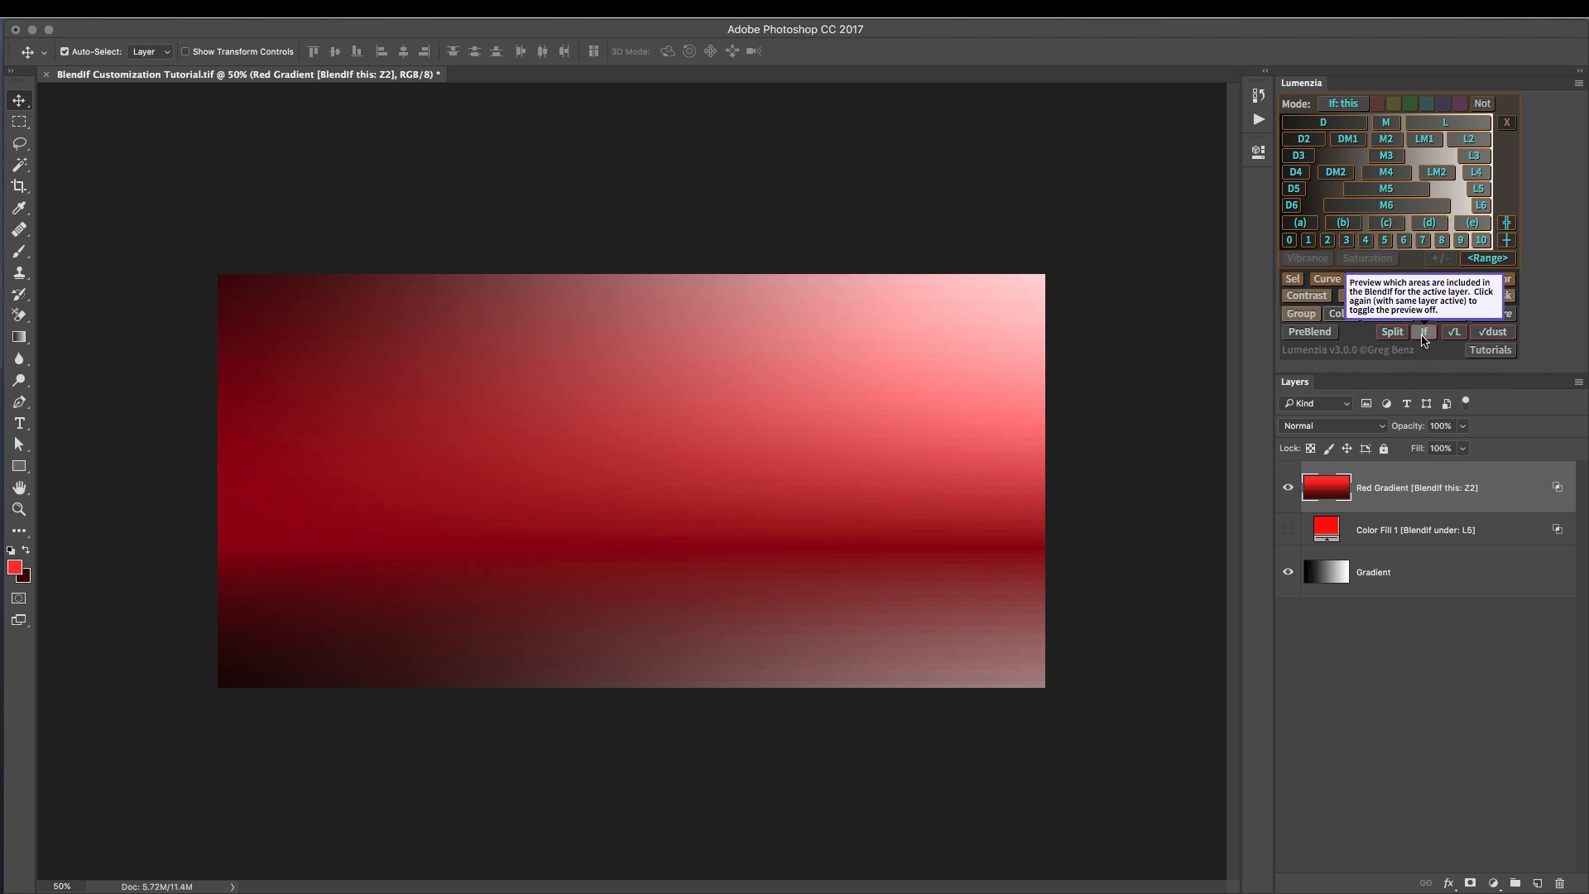
left_click(1423, 335)
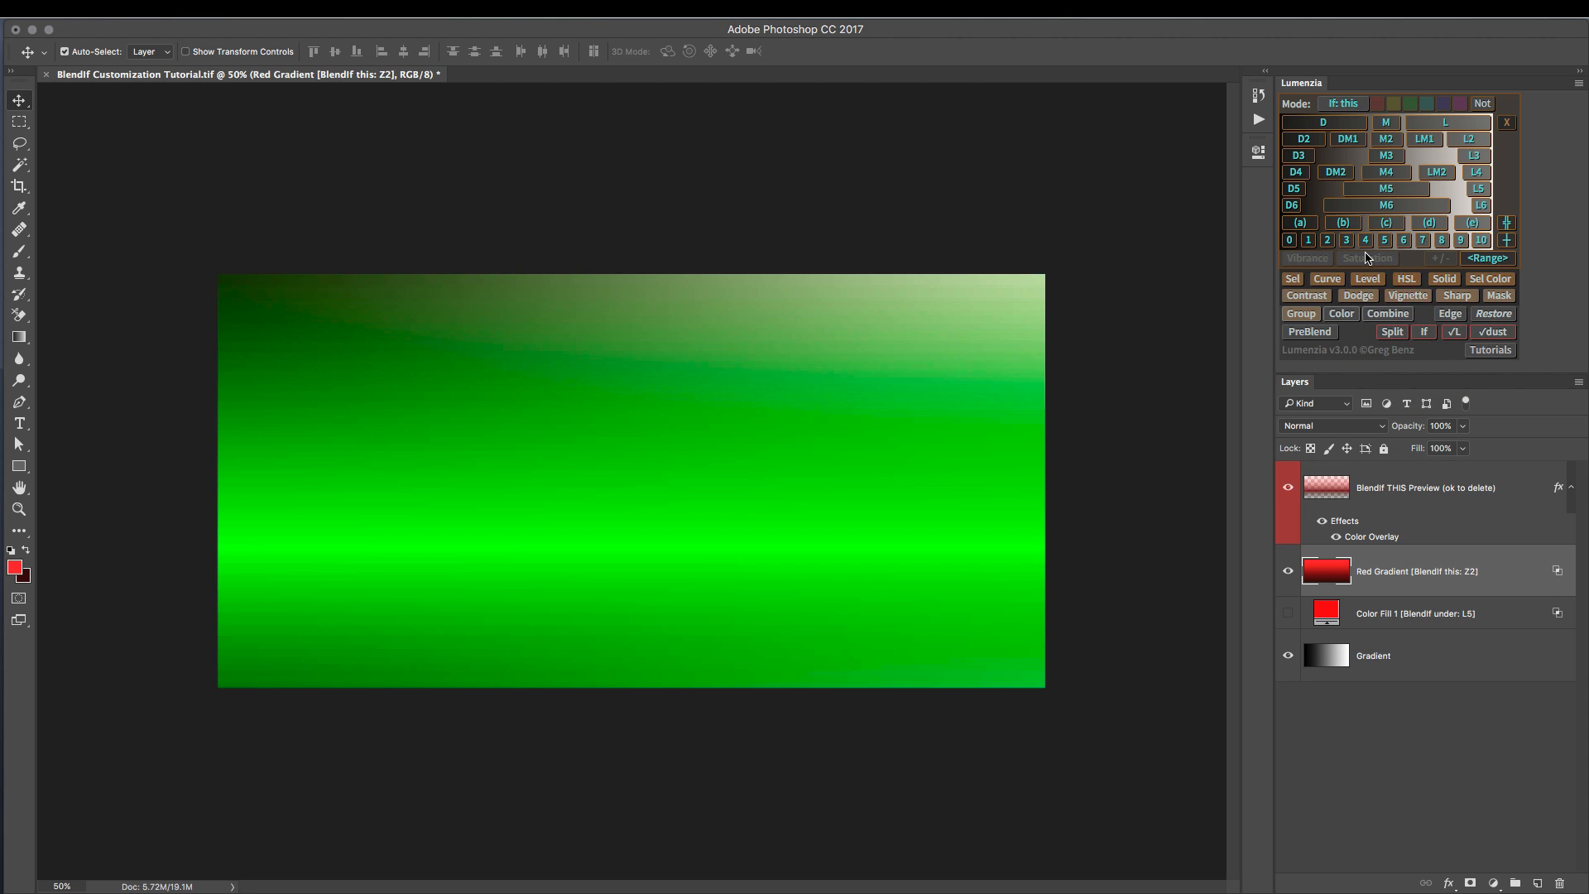
Apply zones 3, 4, 5 and 3 again under the existing overlay, and regenerate the BlendIf preview for zone 3
left_click(1346, 240)
left_click(1366, 241)
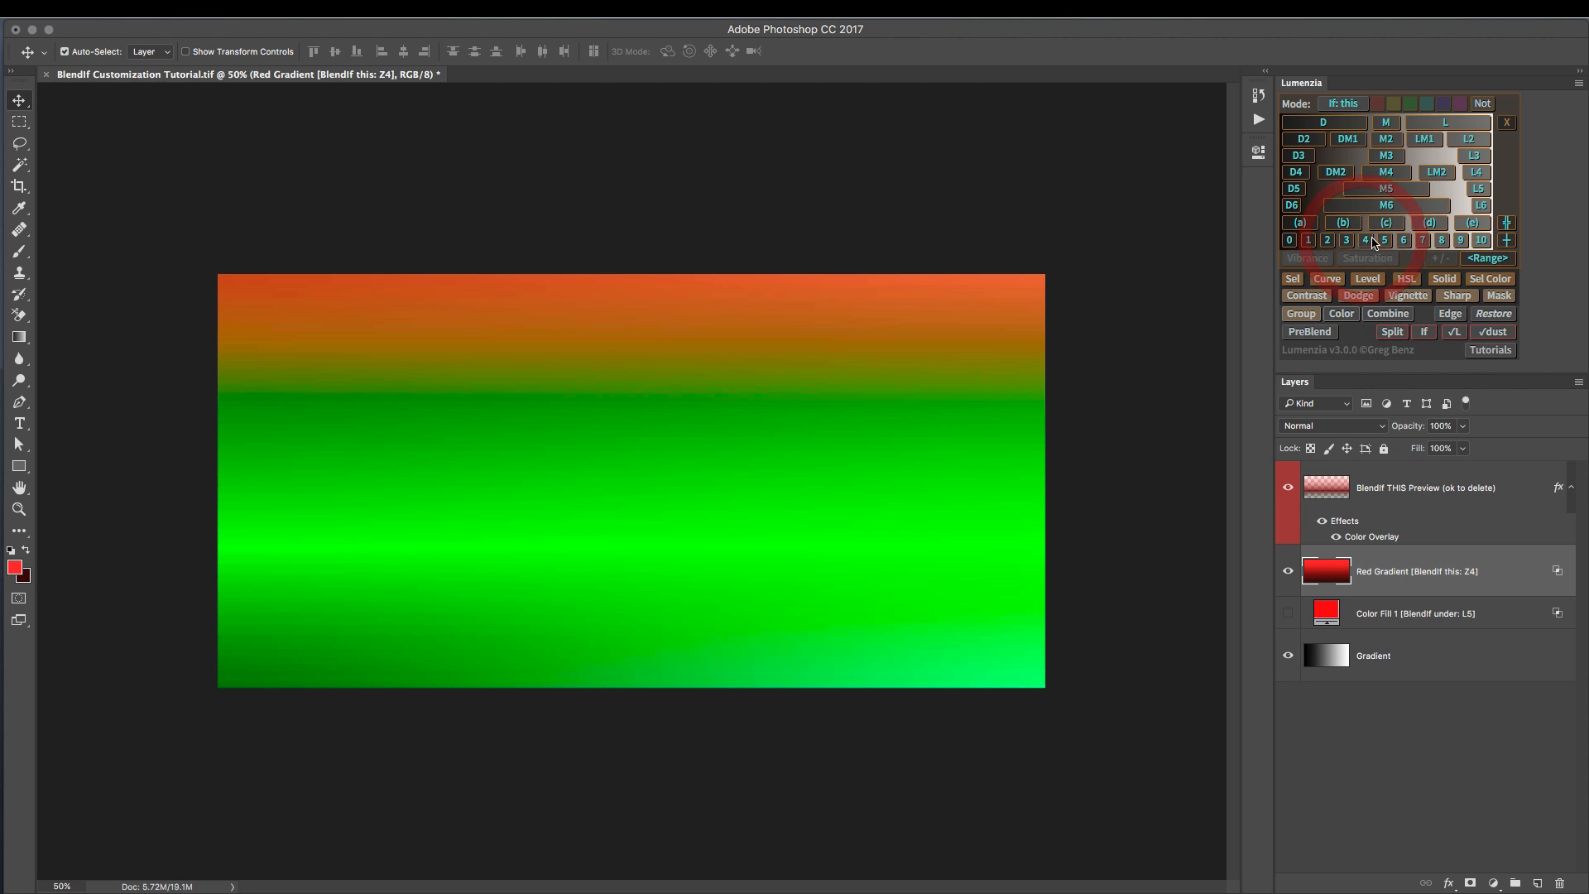
left_click(1384, 241)
left_click(1346, 242)
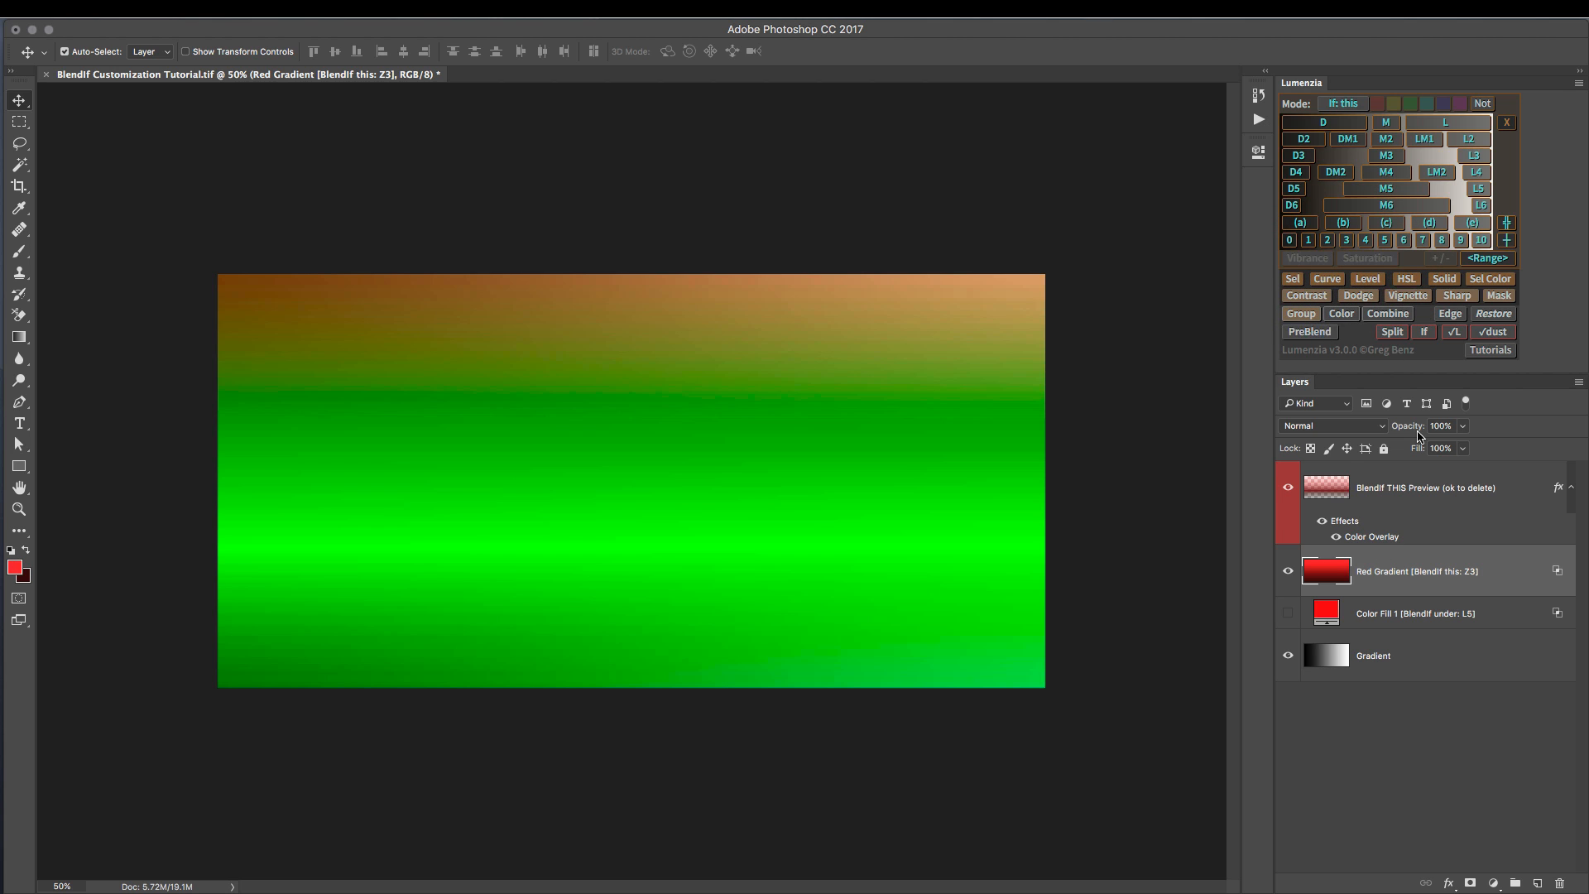
left_click(1422, 331)
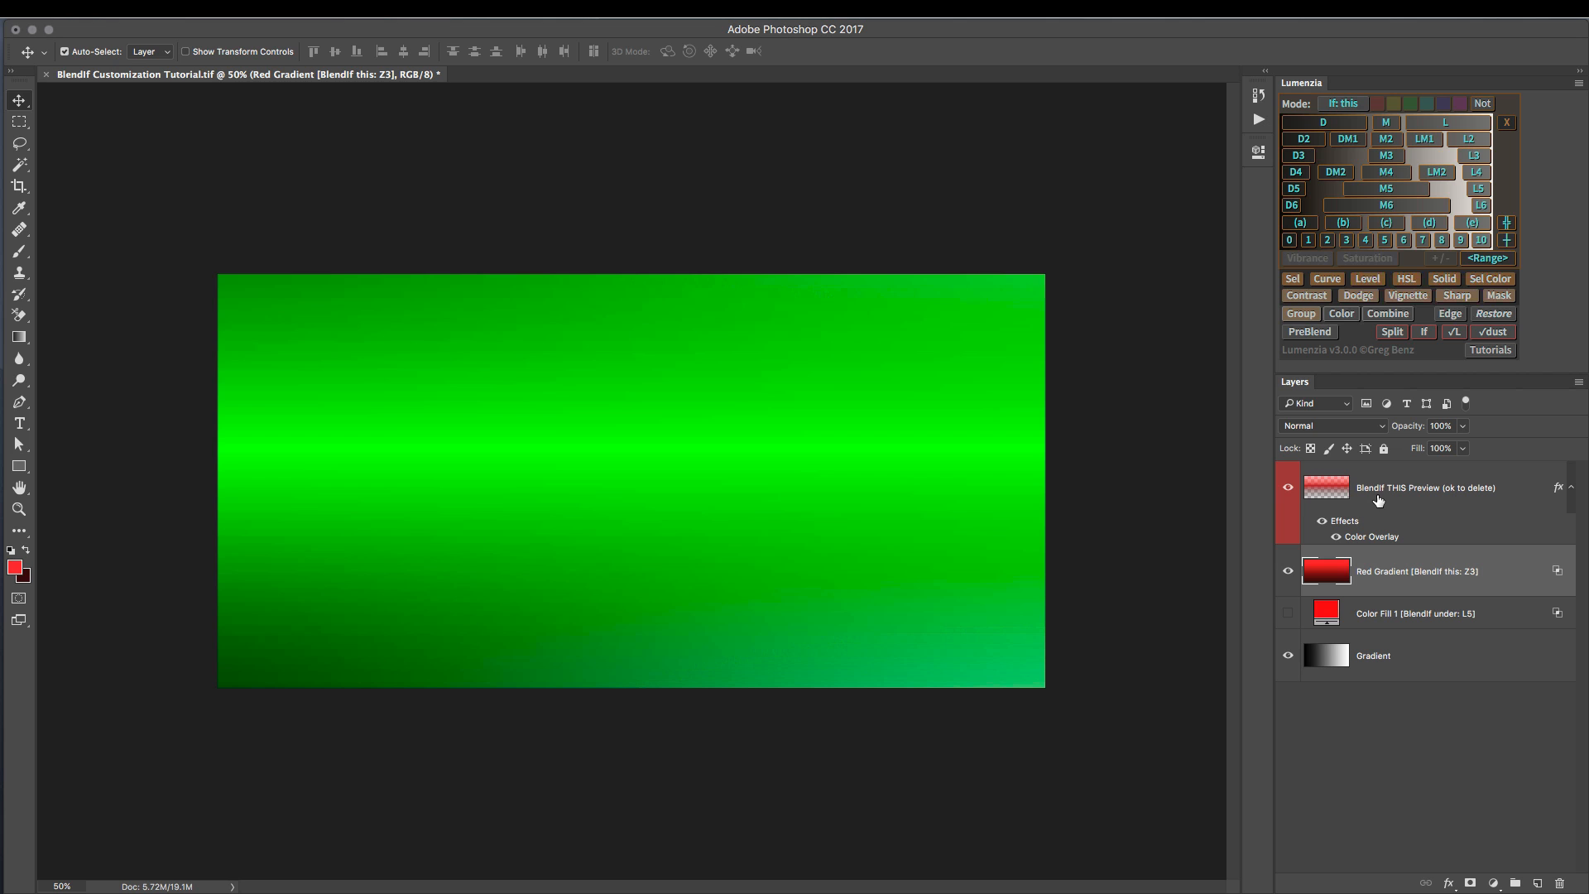
Remove the overlay, apply zone 1 to the Red Gradient layer, preview its BlendIf, and remove the preview again
left_click(1424, 333)
left_click(1314, 241)
left_click(1424, 333)
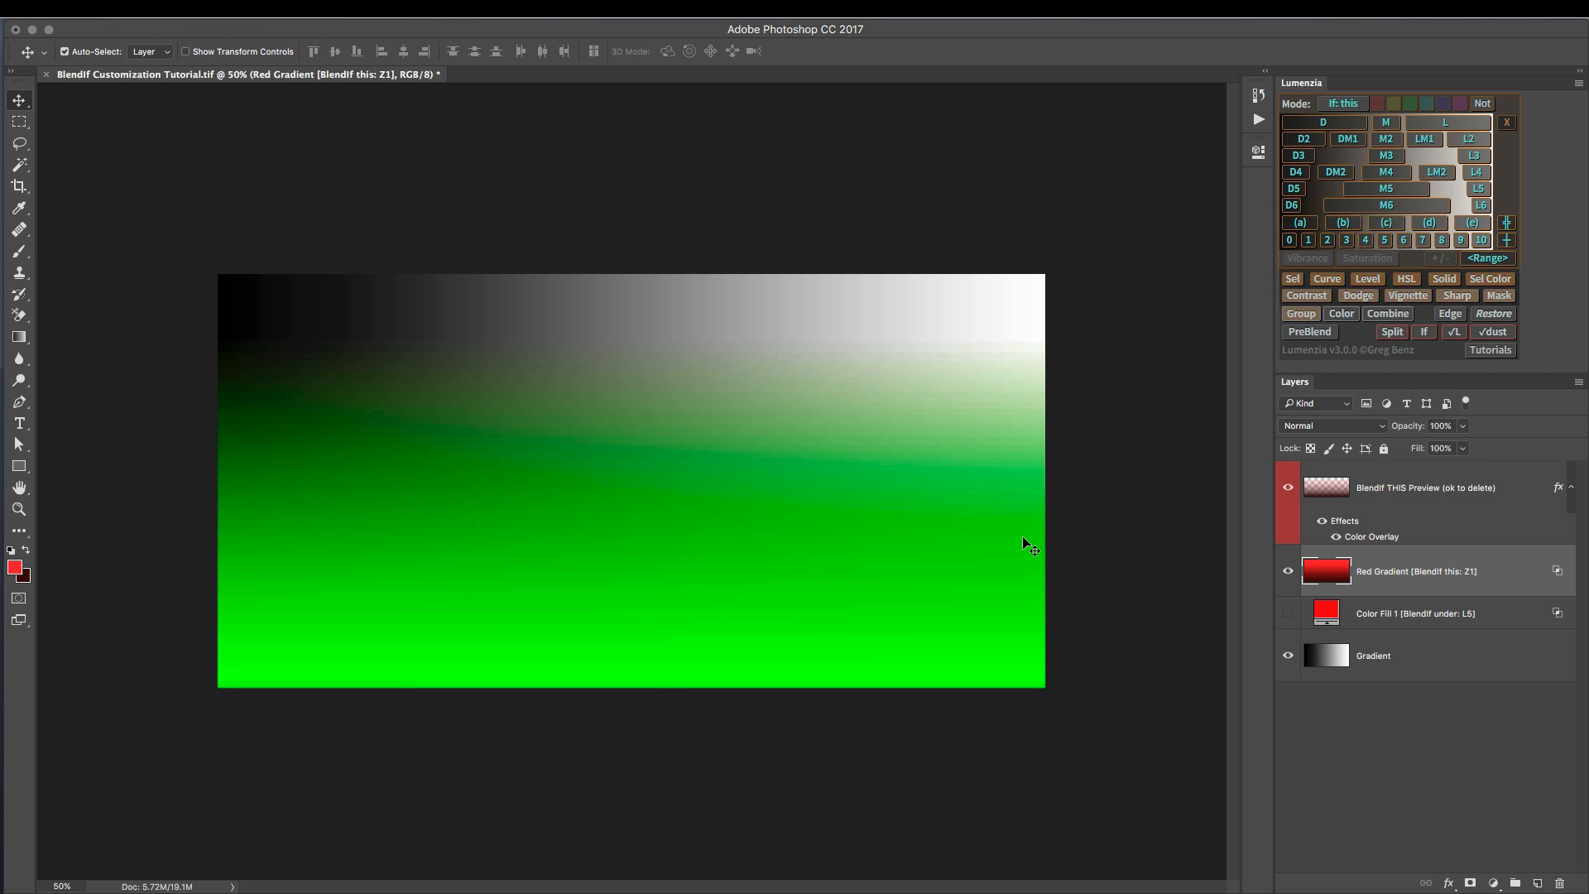
left_click(1424, 333)
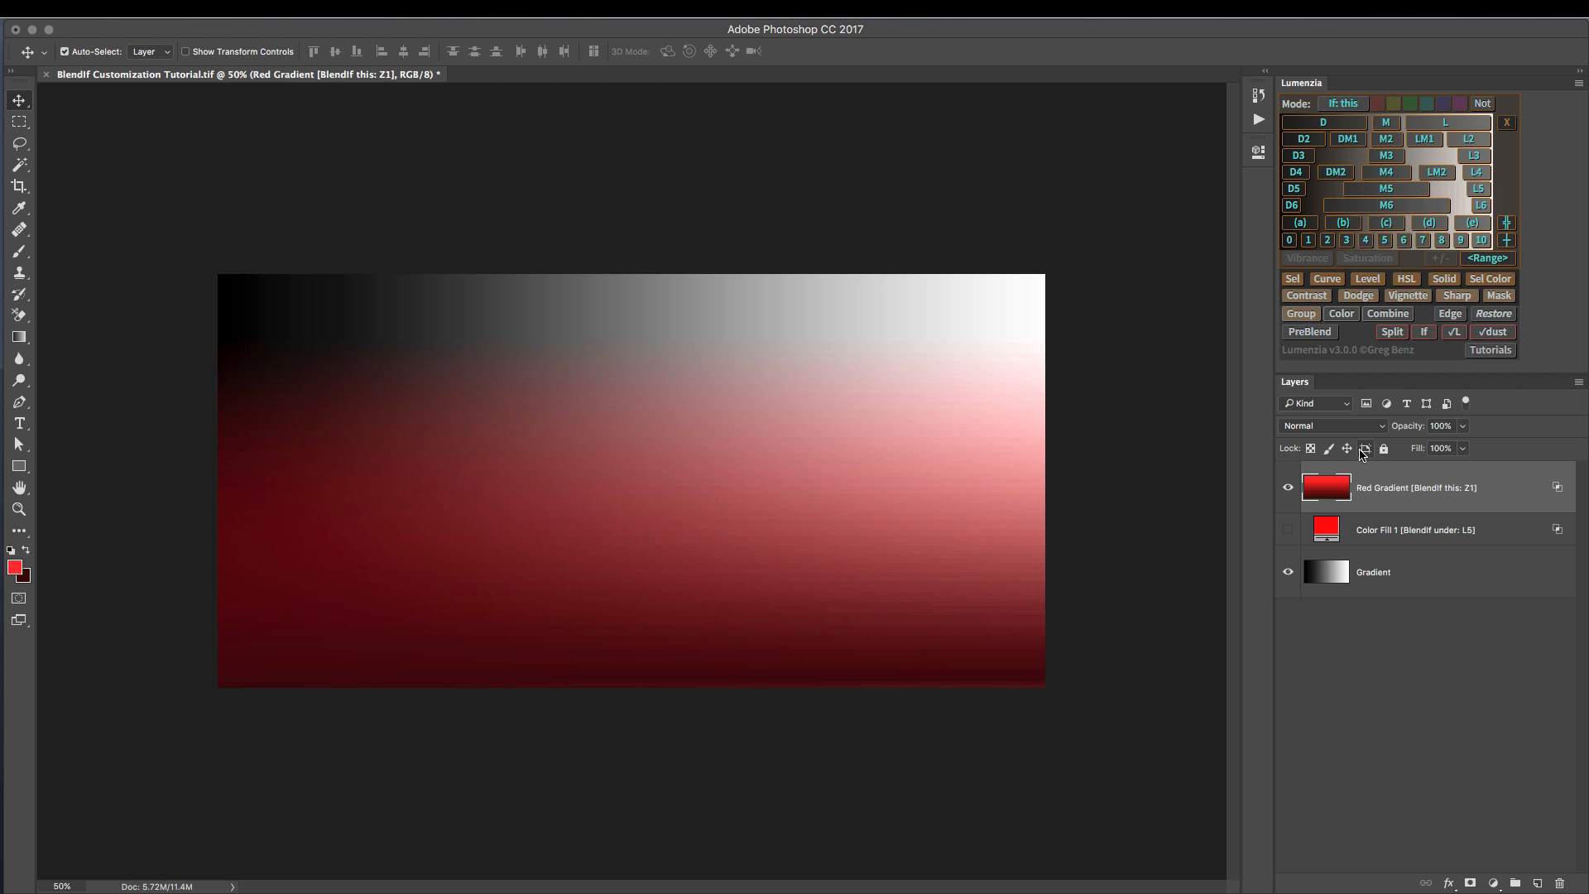
Clear the BlendIf from the Red Gradient layer and switch Lumenzia to BlendIf under mode
left_click(1511, 121)
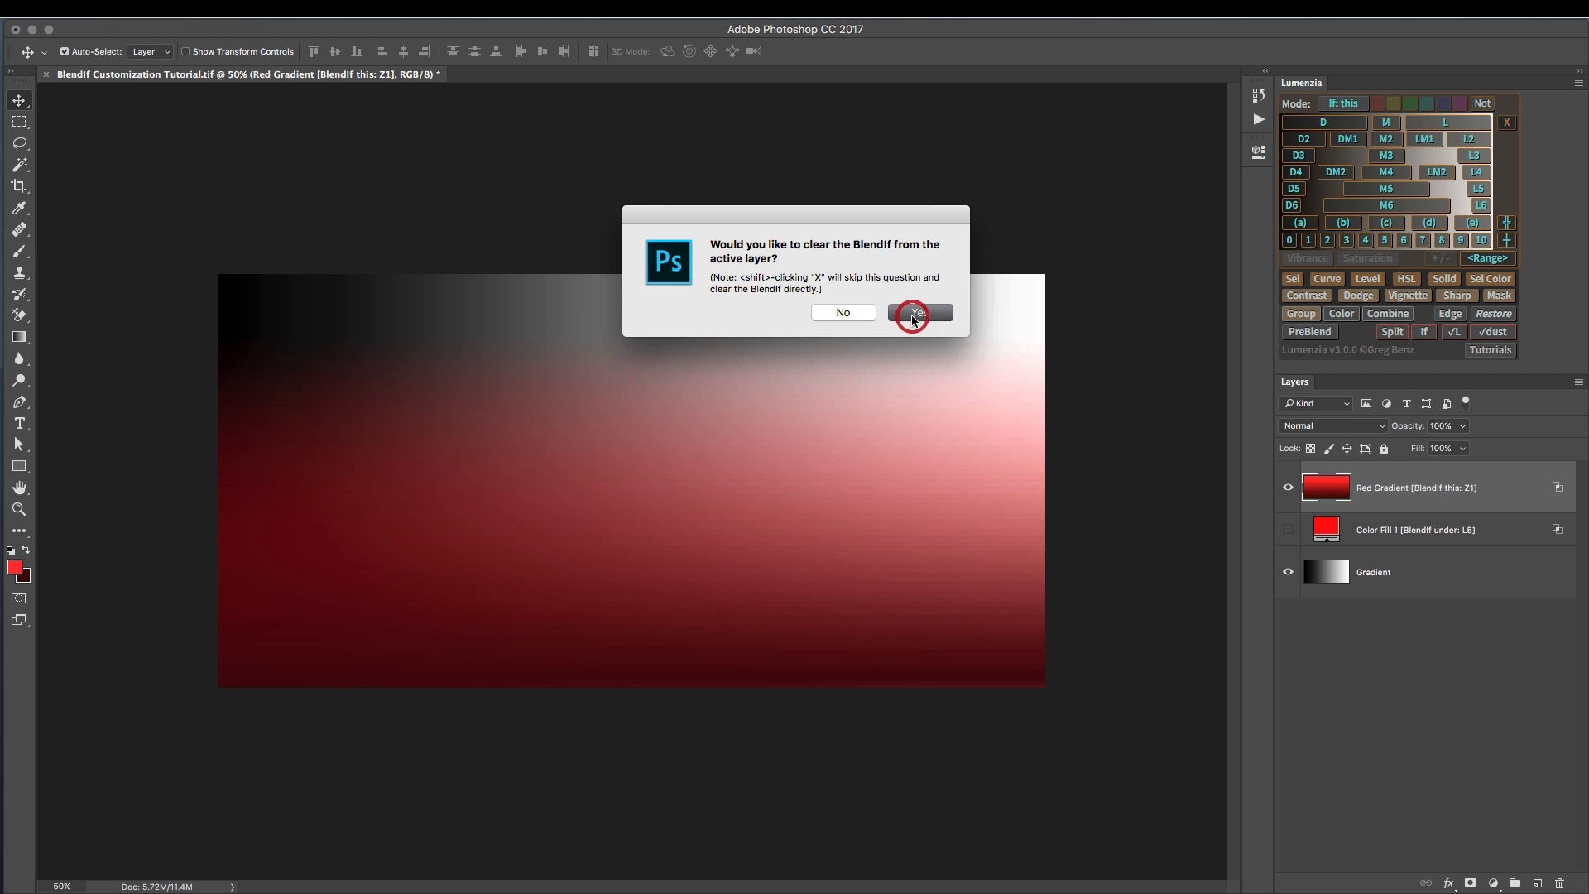
left_click(912, 315)
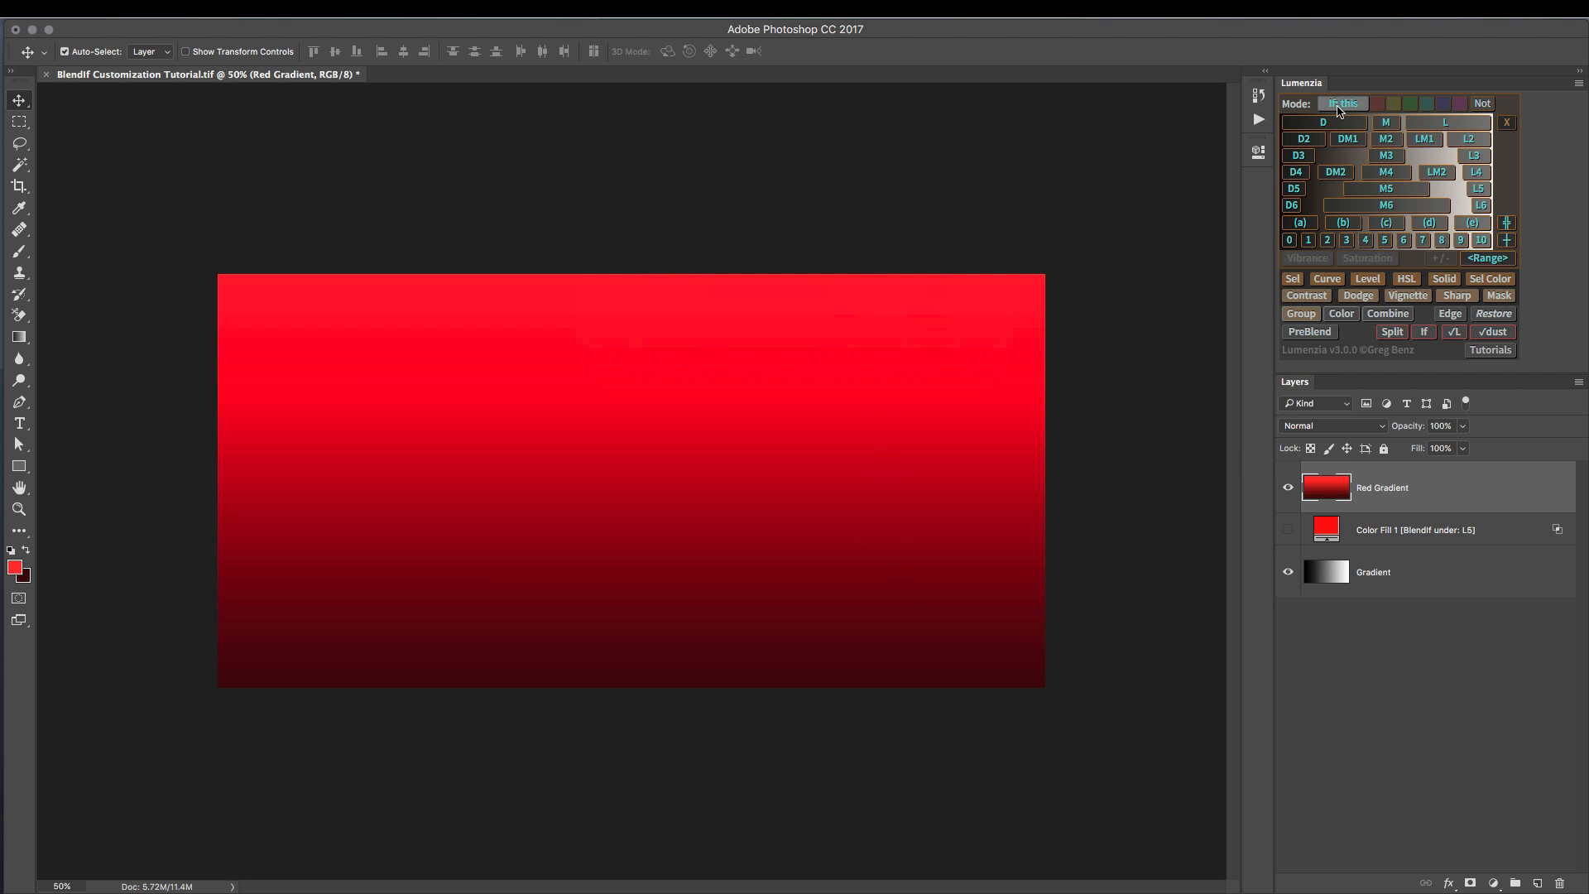
left_click(1338, 106)
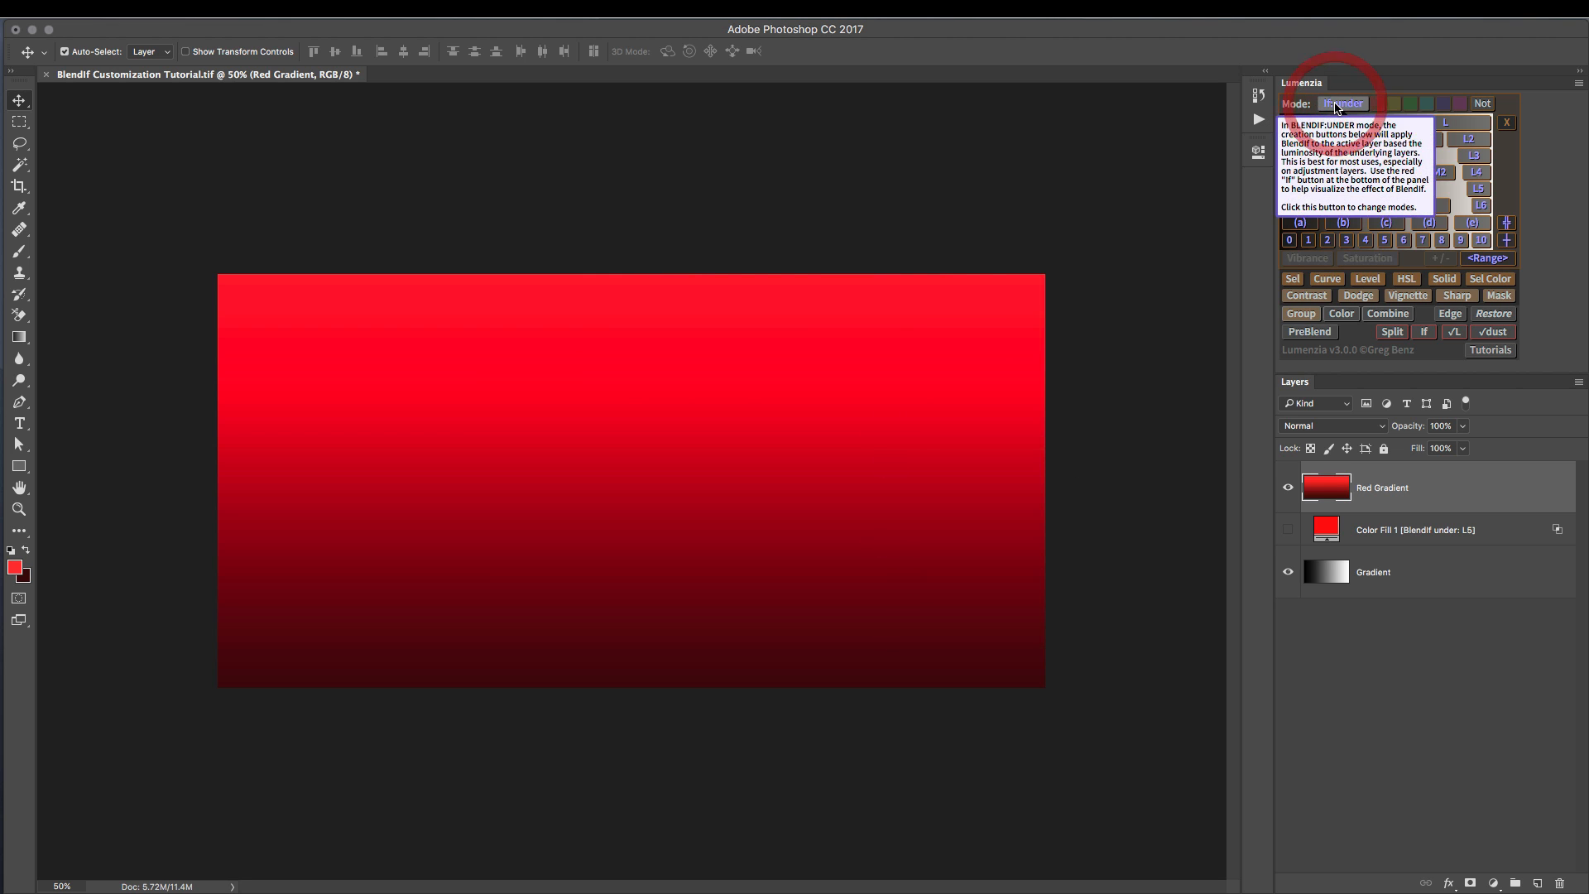
Apply a narrow picked-tone zone to the Red Gradient layer, sampling light gray e3e3e3 first and mid-gray 717171 second
left_click(1508, 241)
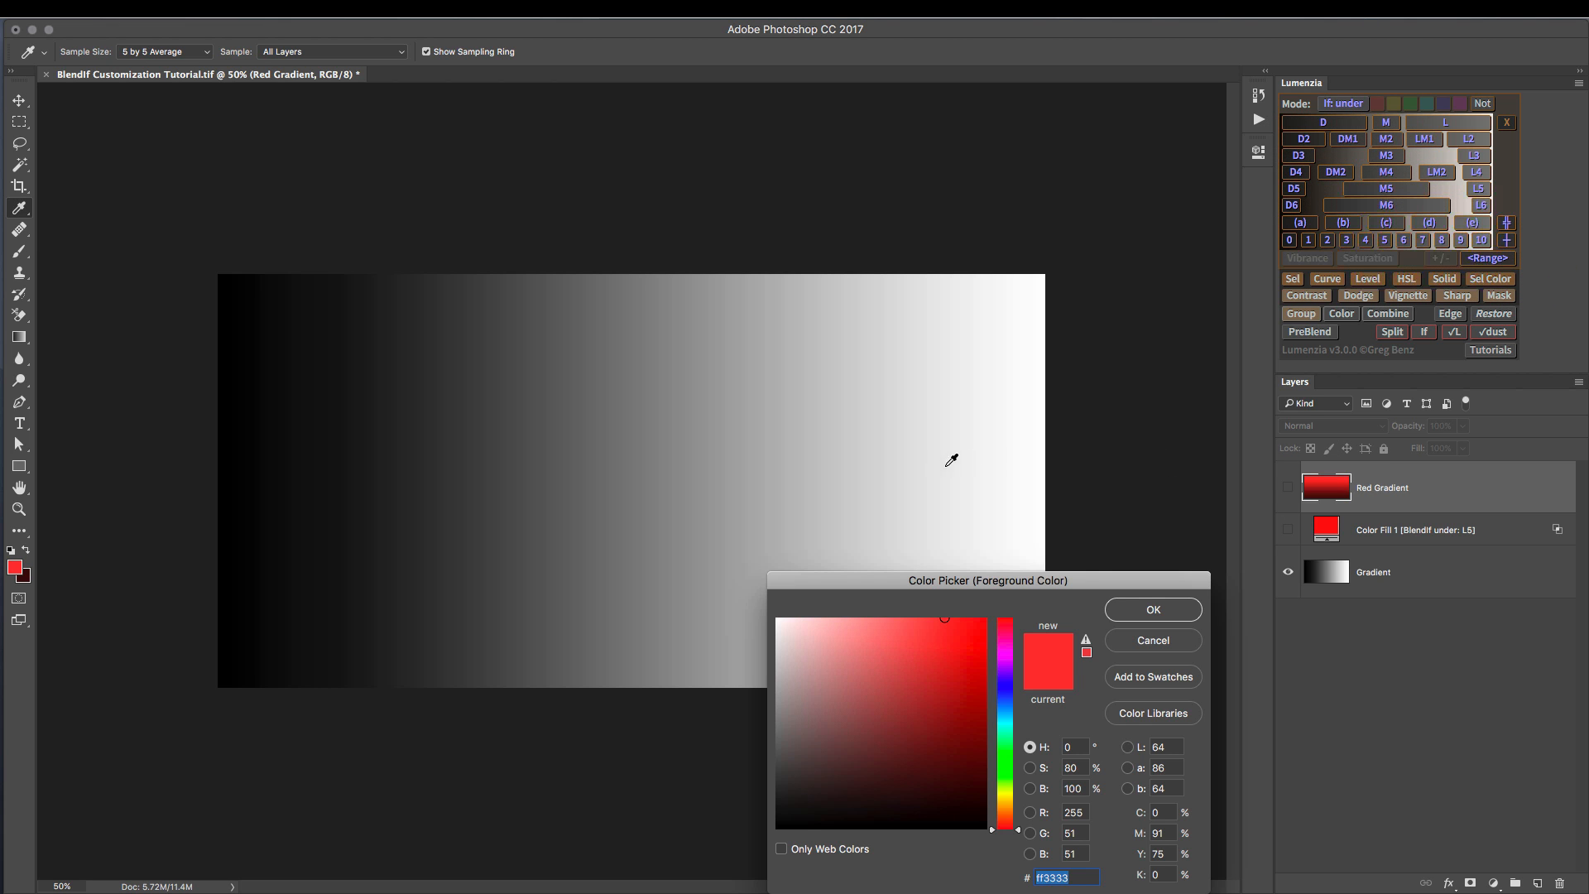
left_click(919, 461)
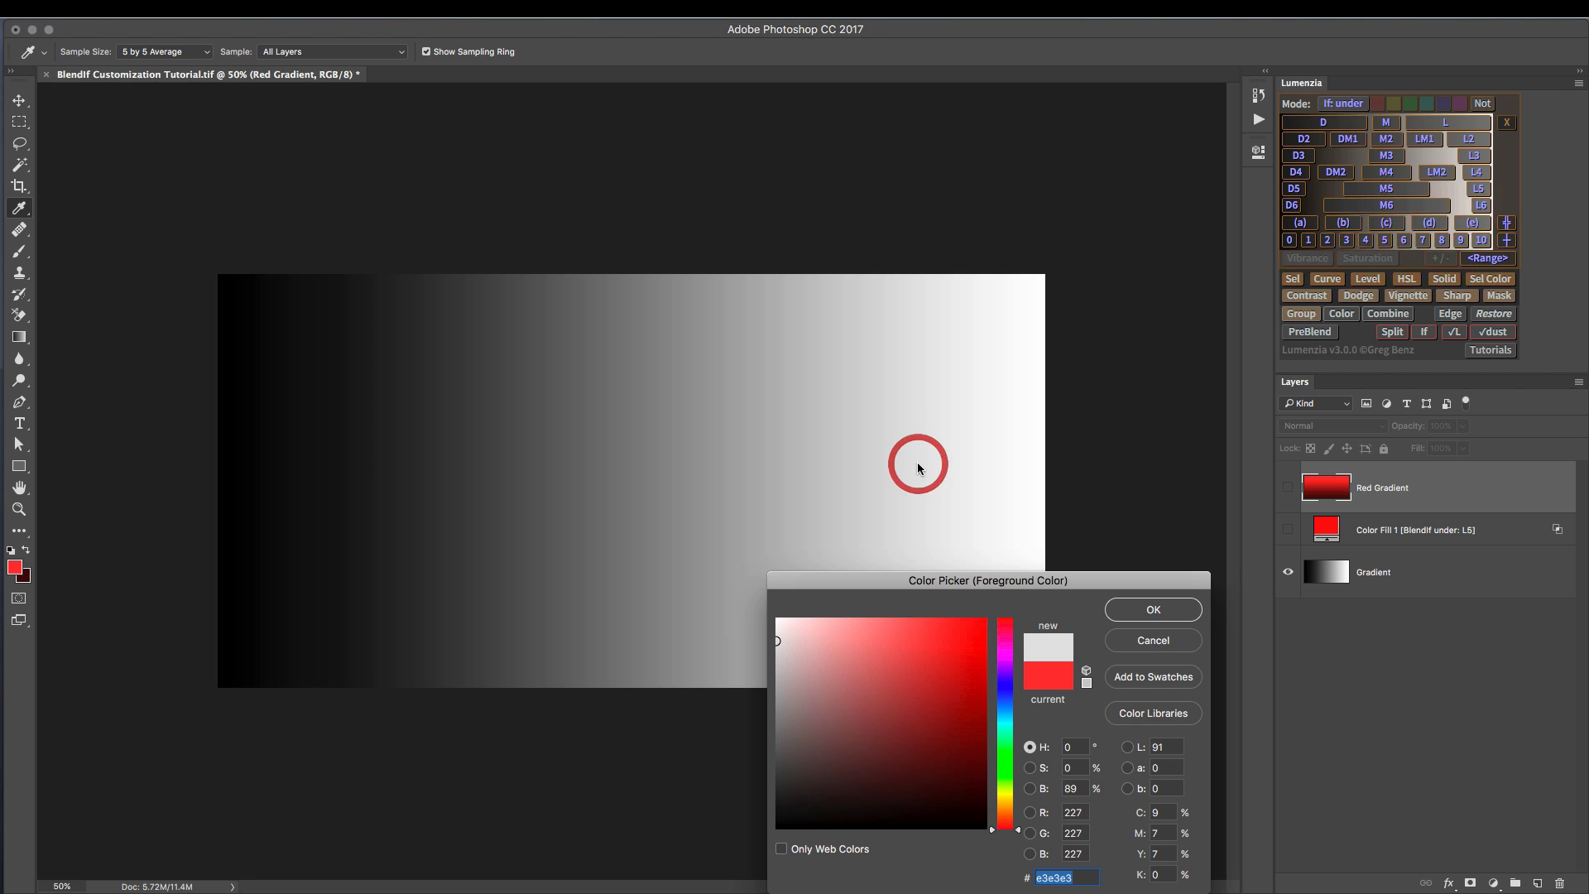
left_click(1124, 608)
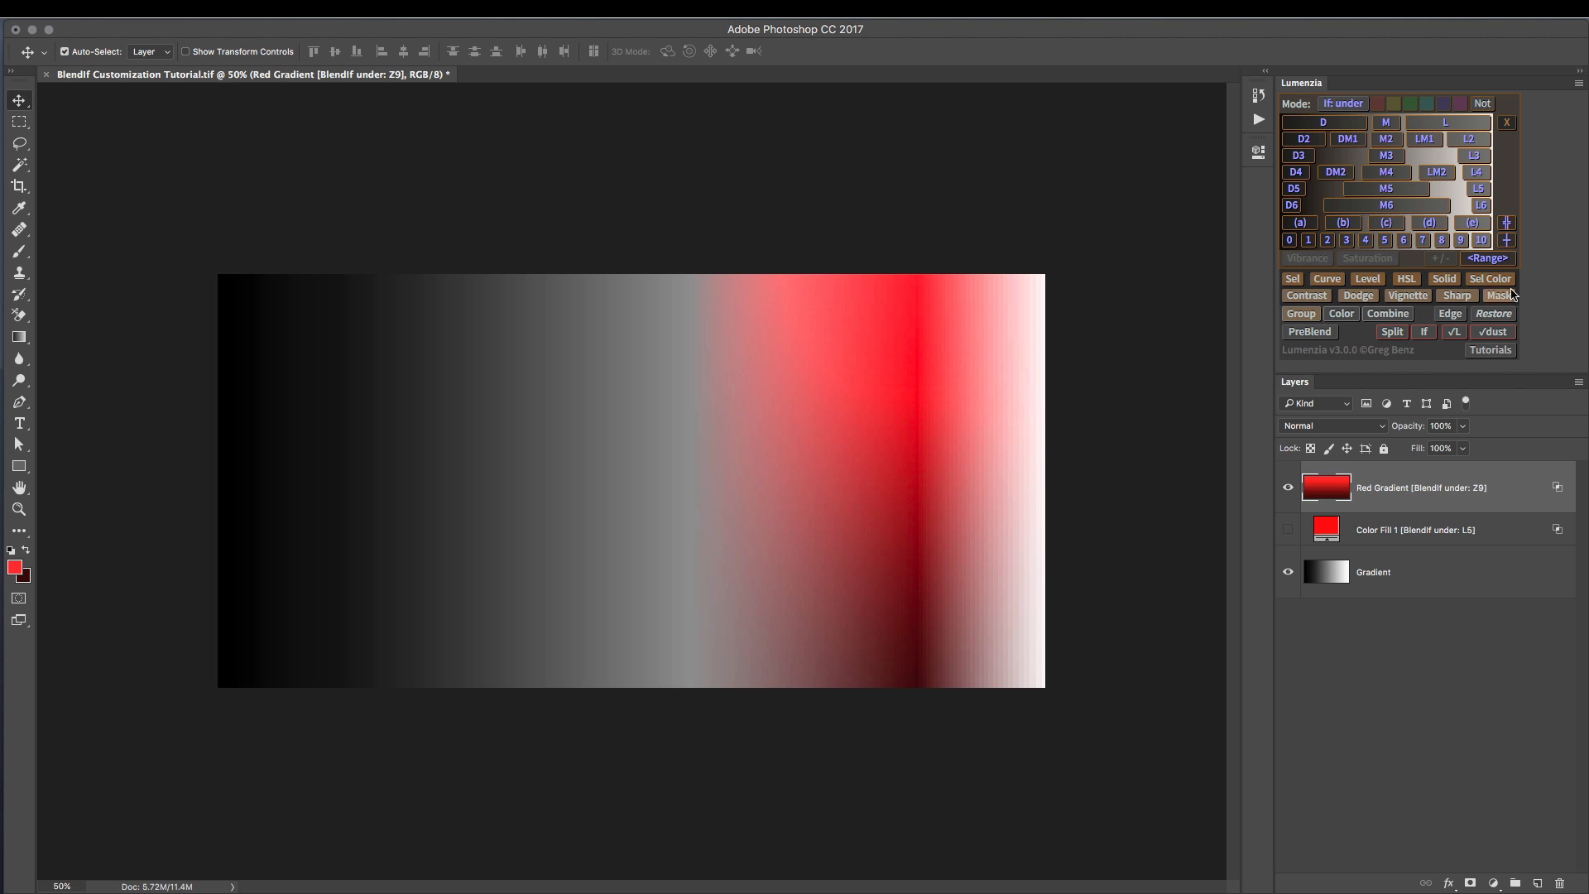
left_click(1506, 240)
left_click(592, 518)
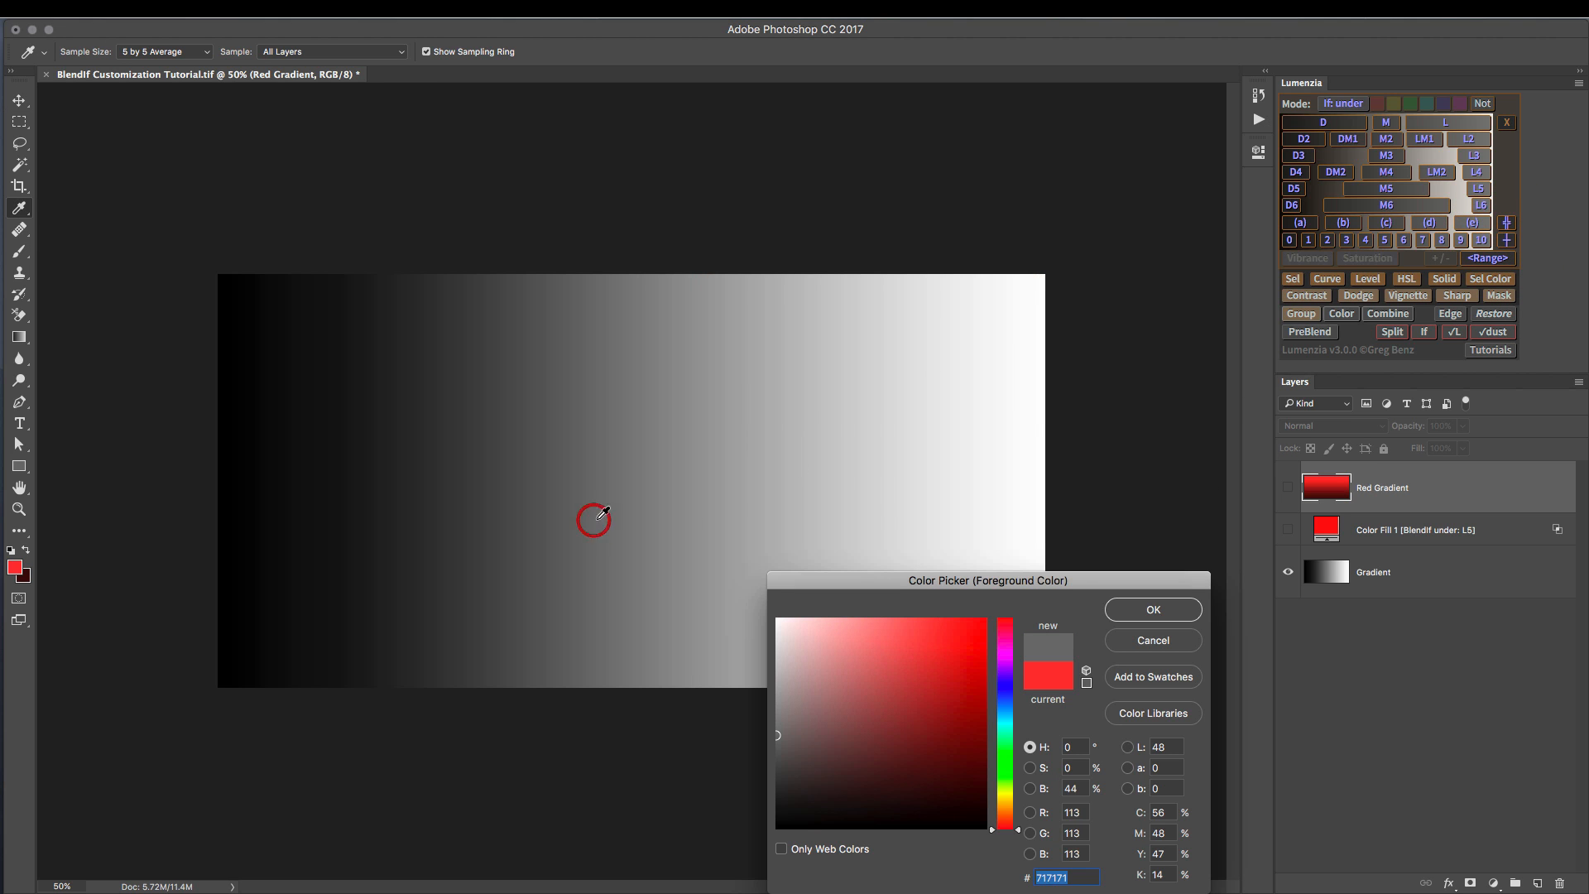
left_click(1134, 616)
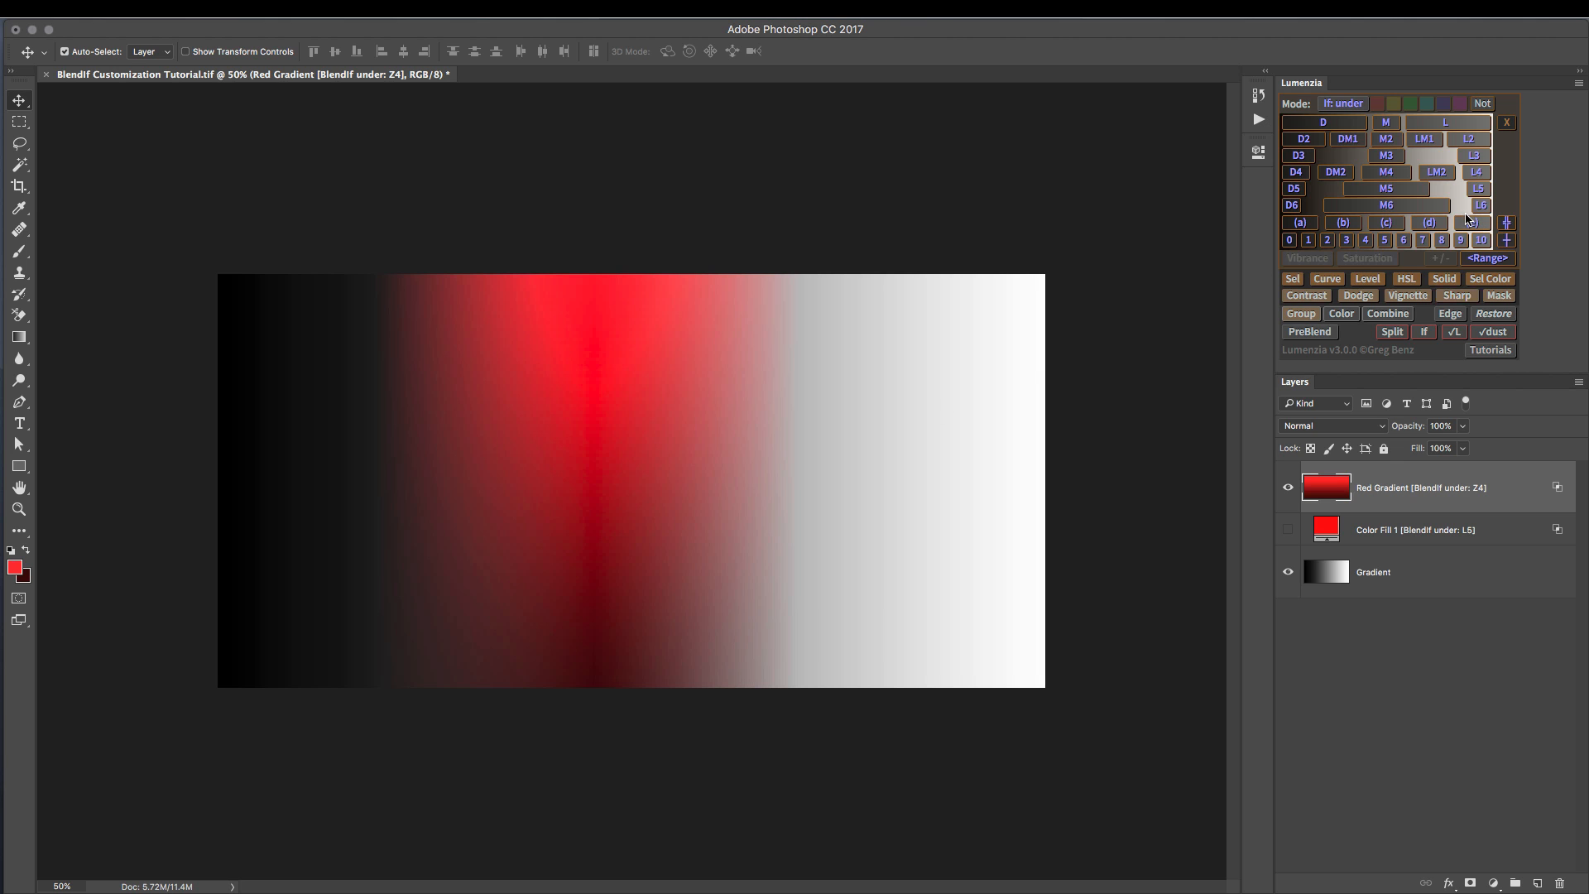
Apply a wide picked-tone zone to the Red Gradient layer by sampling a light mid-gray from the gradient
left_click(1506, 228)
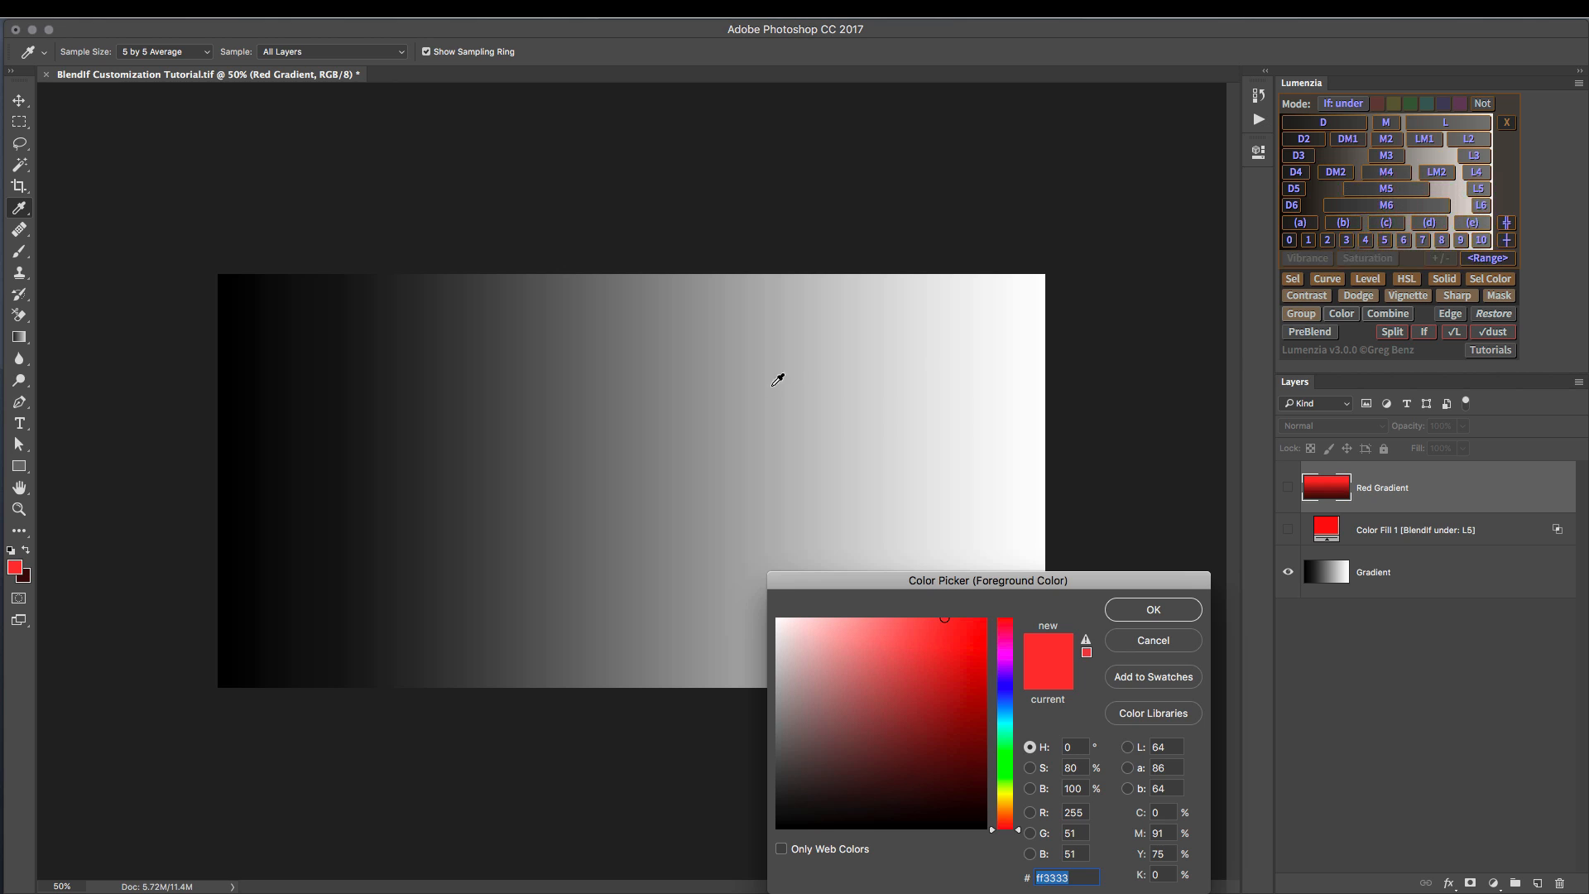
left_click(750, 401)
left_click(1155, 616)
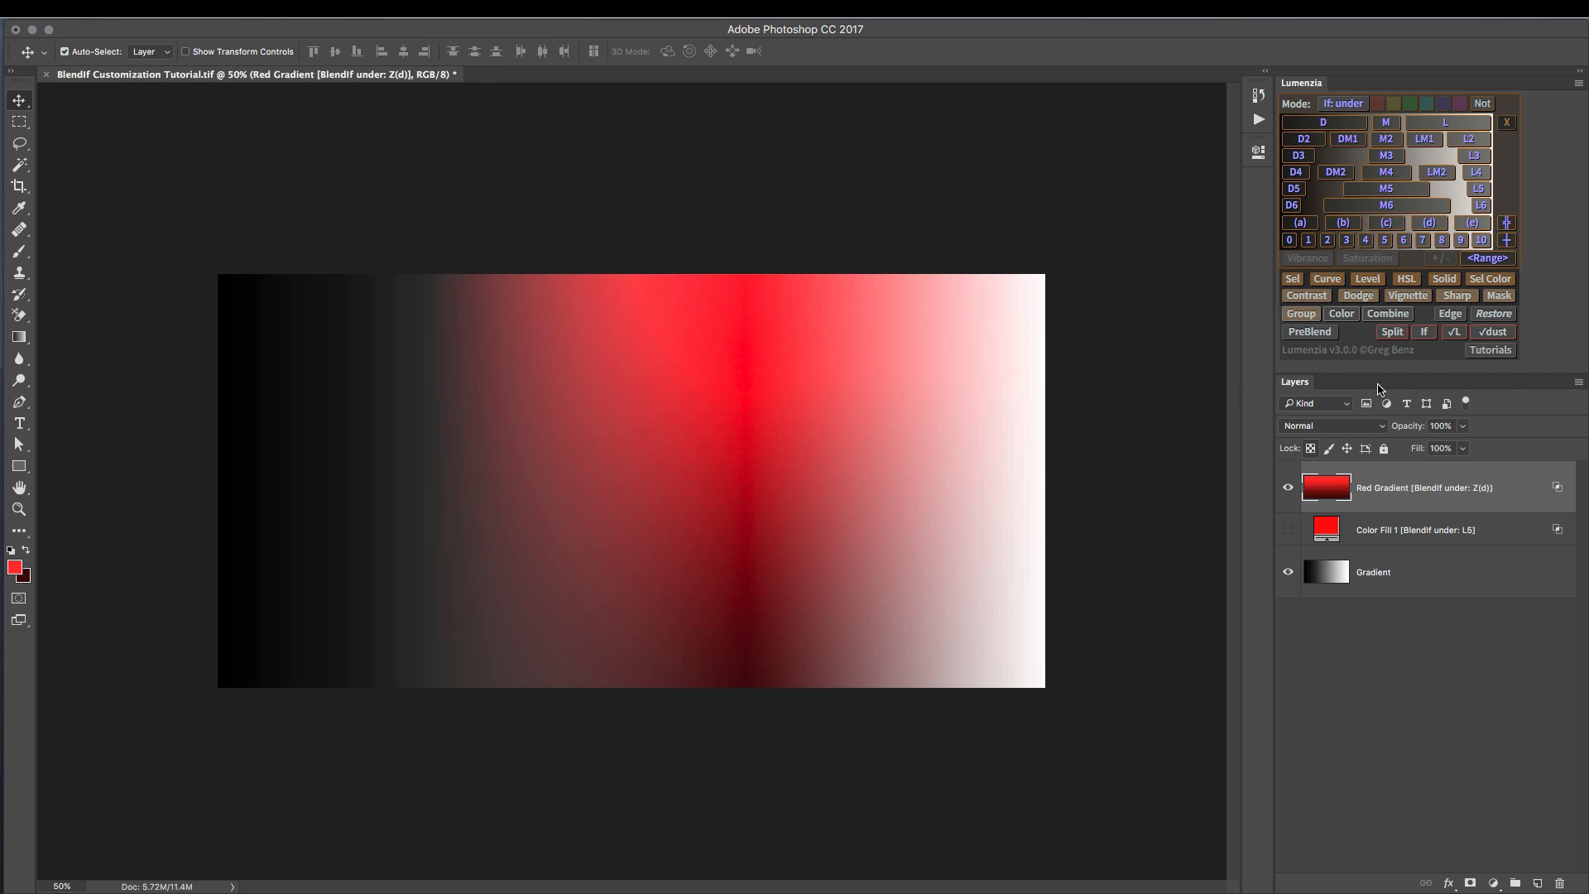
Apply a custom BlendIf range to the Red Gradient layer, sampling 606060 as the darkest tone and d0d0d0 as the lightest
left_click(1486, 259)
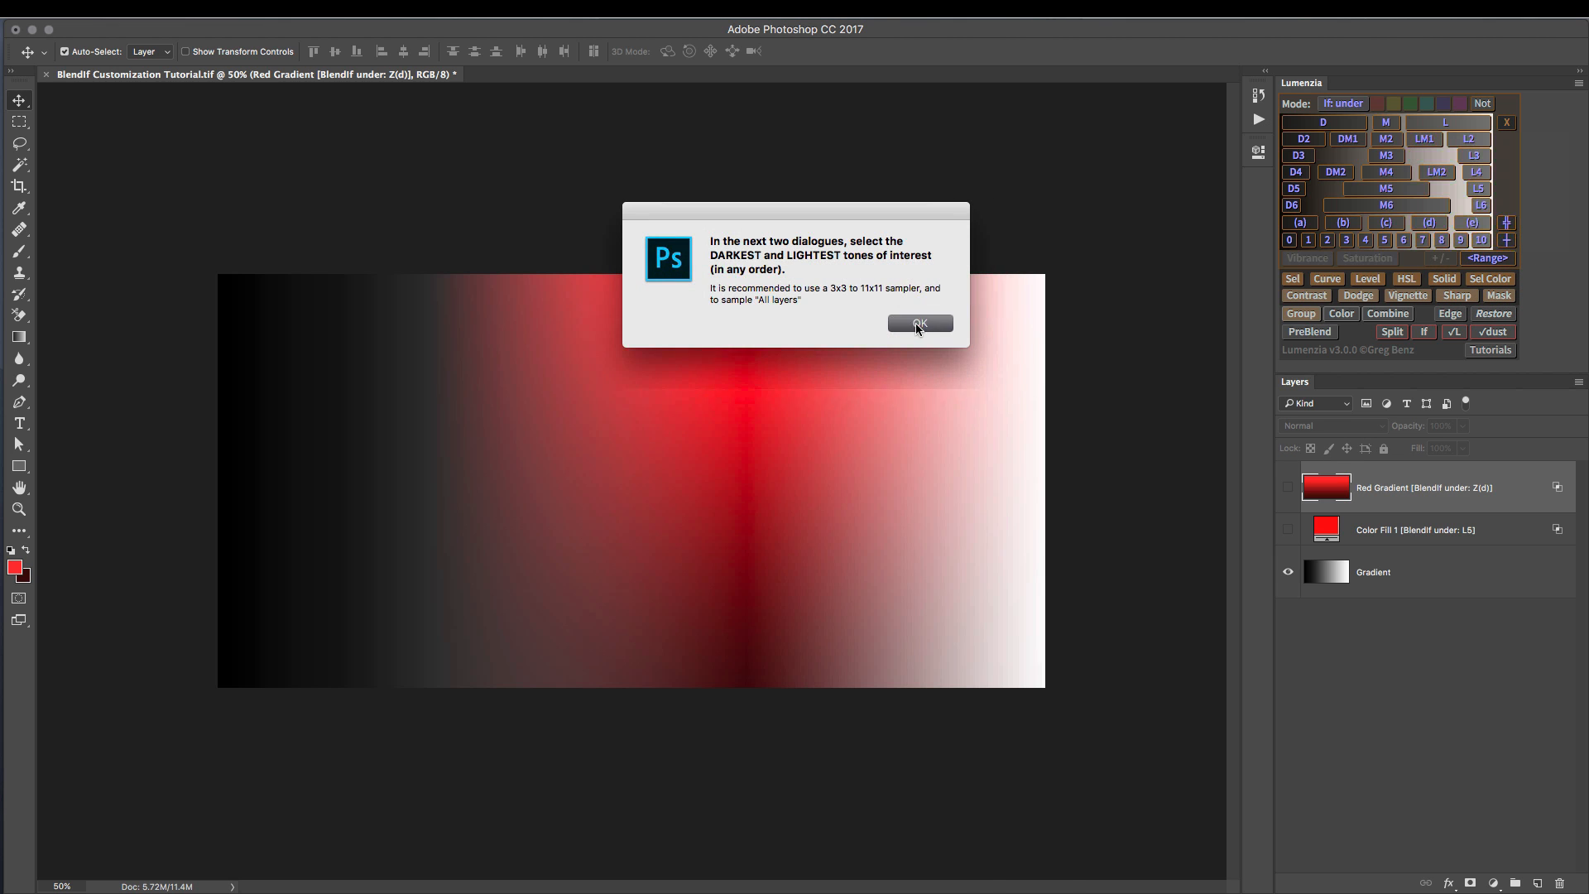
left_click(918, 323)
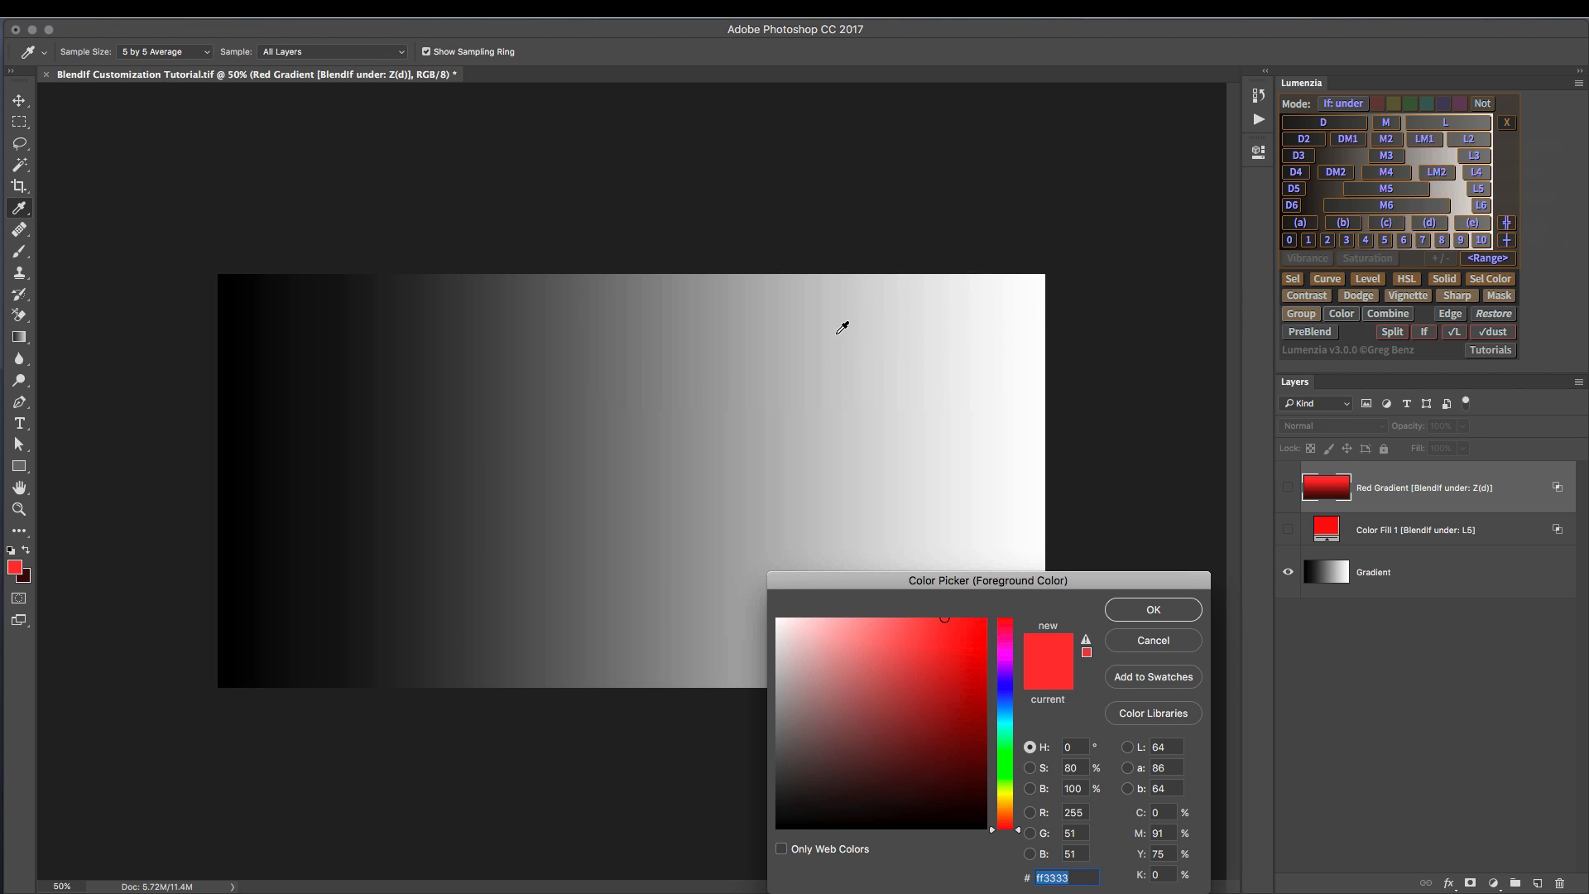
left_click(549, 440)
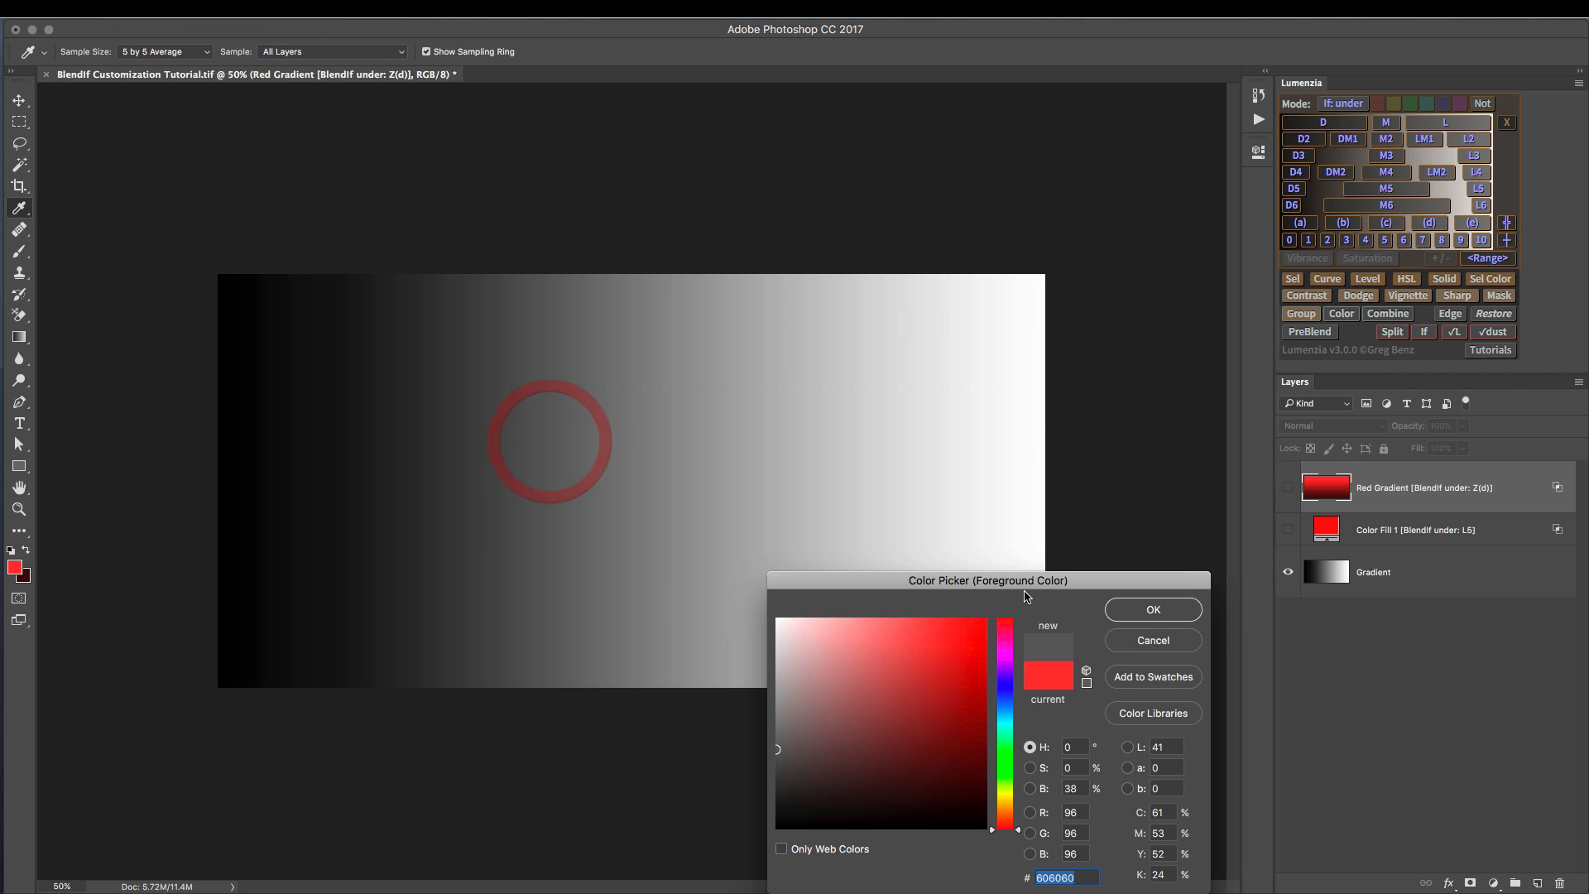
left_click(1150, 617)
left_click(856, 426)
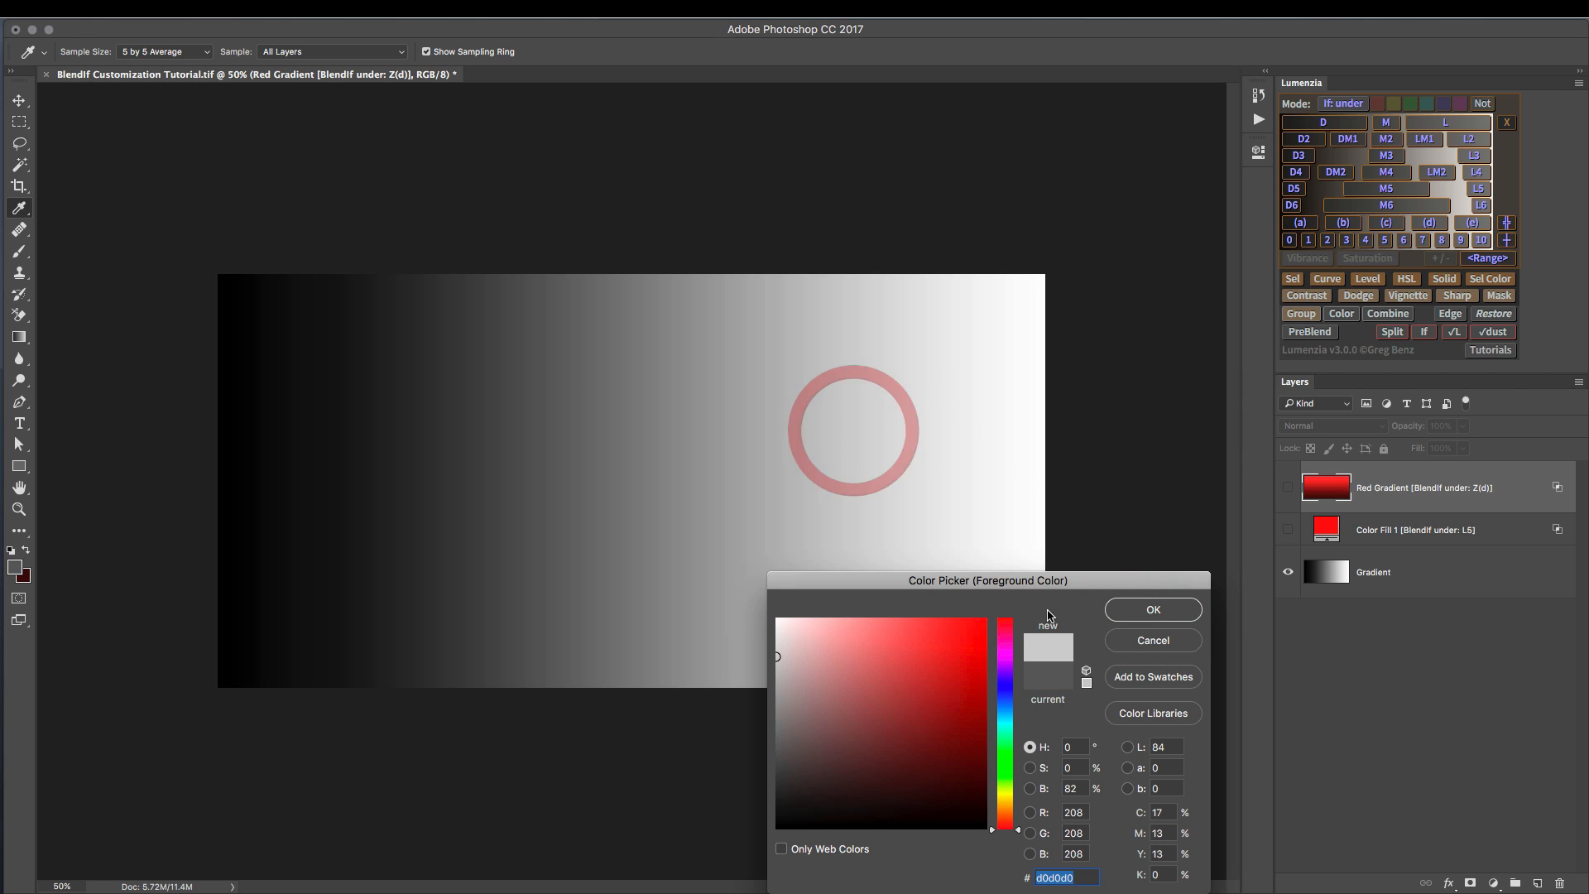
left_click(1117, 616)
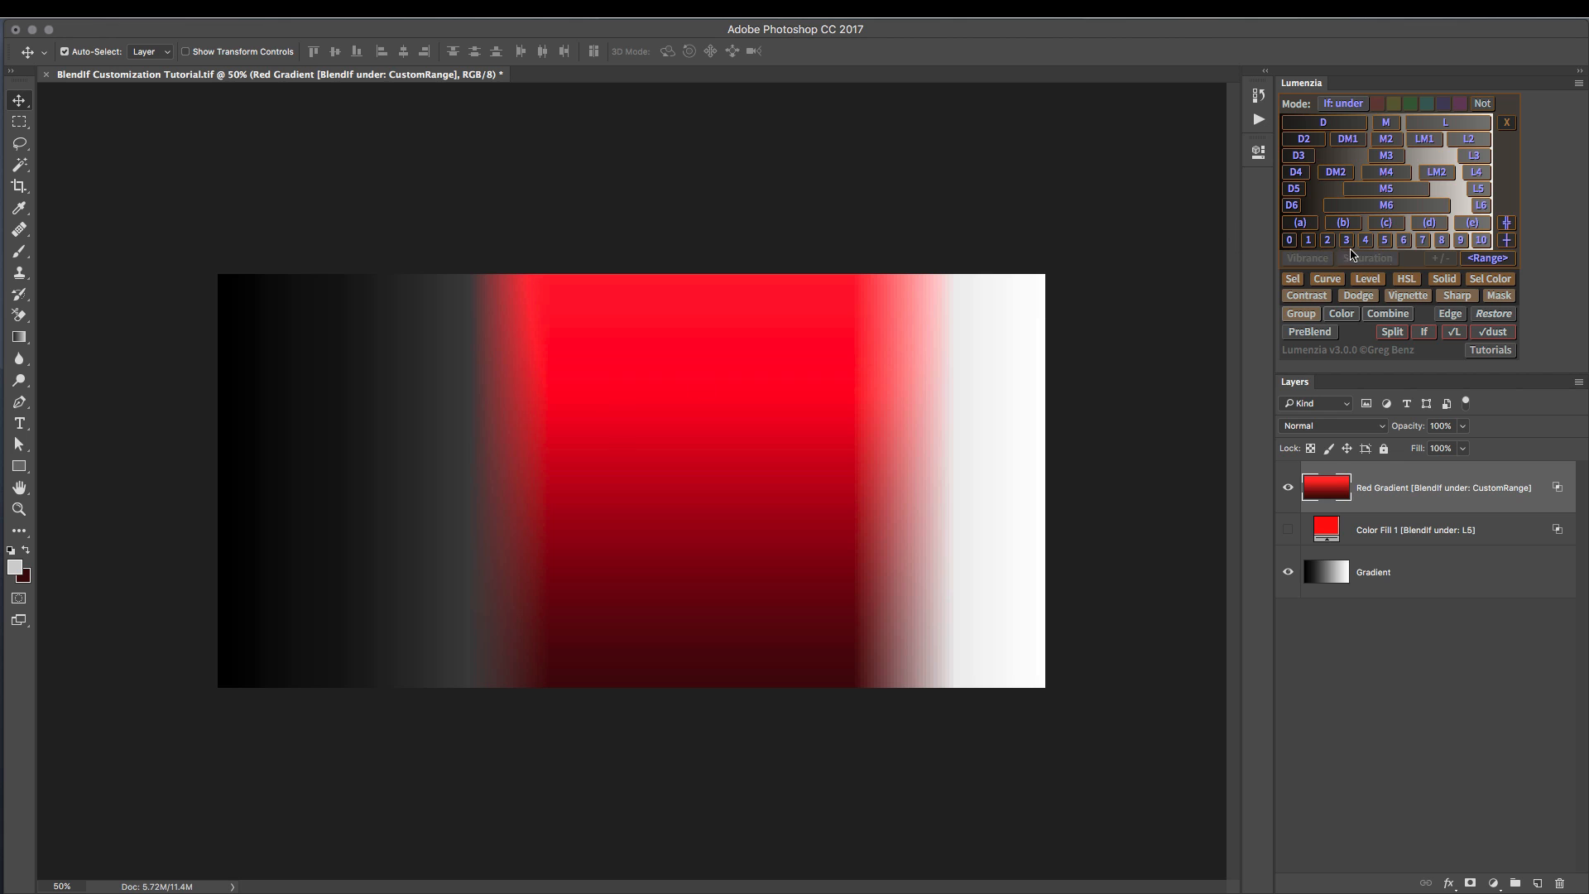
Apply a custom BlendIf range to the Red Gradient layer, sampling 111111 as the darkest tone and 343434 as the lightest
left_click(1484, 259)
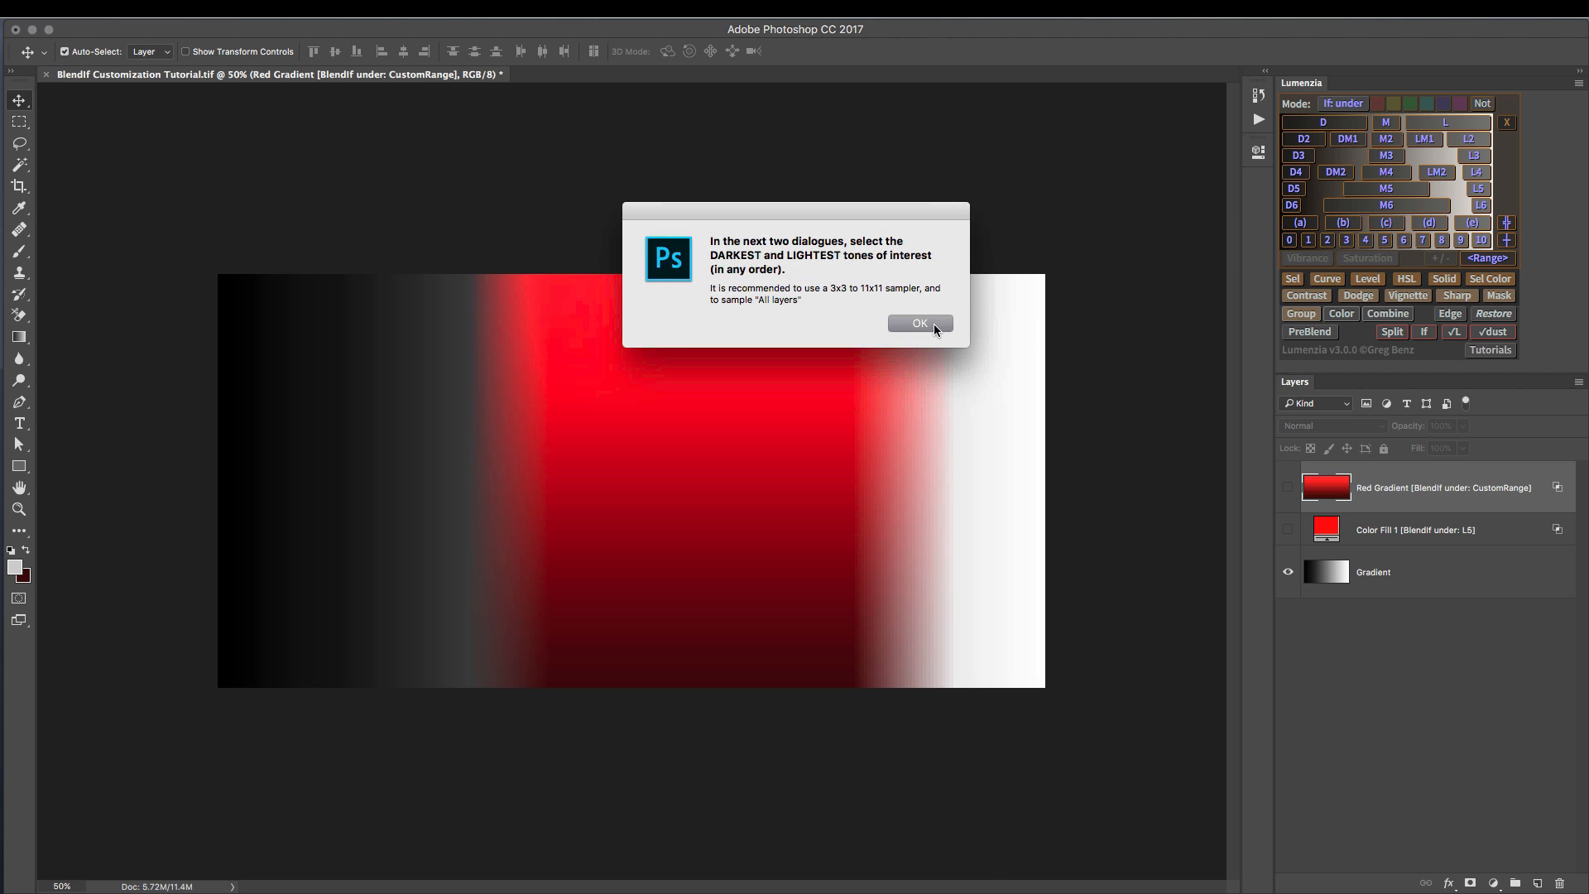
left_click(933, 324)
left_click(302, 431)
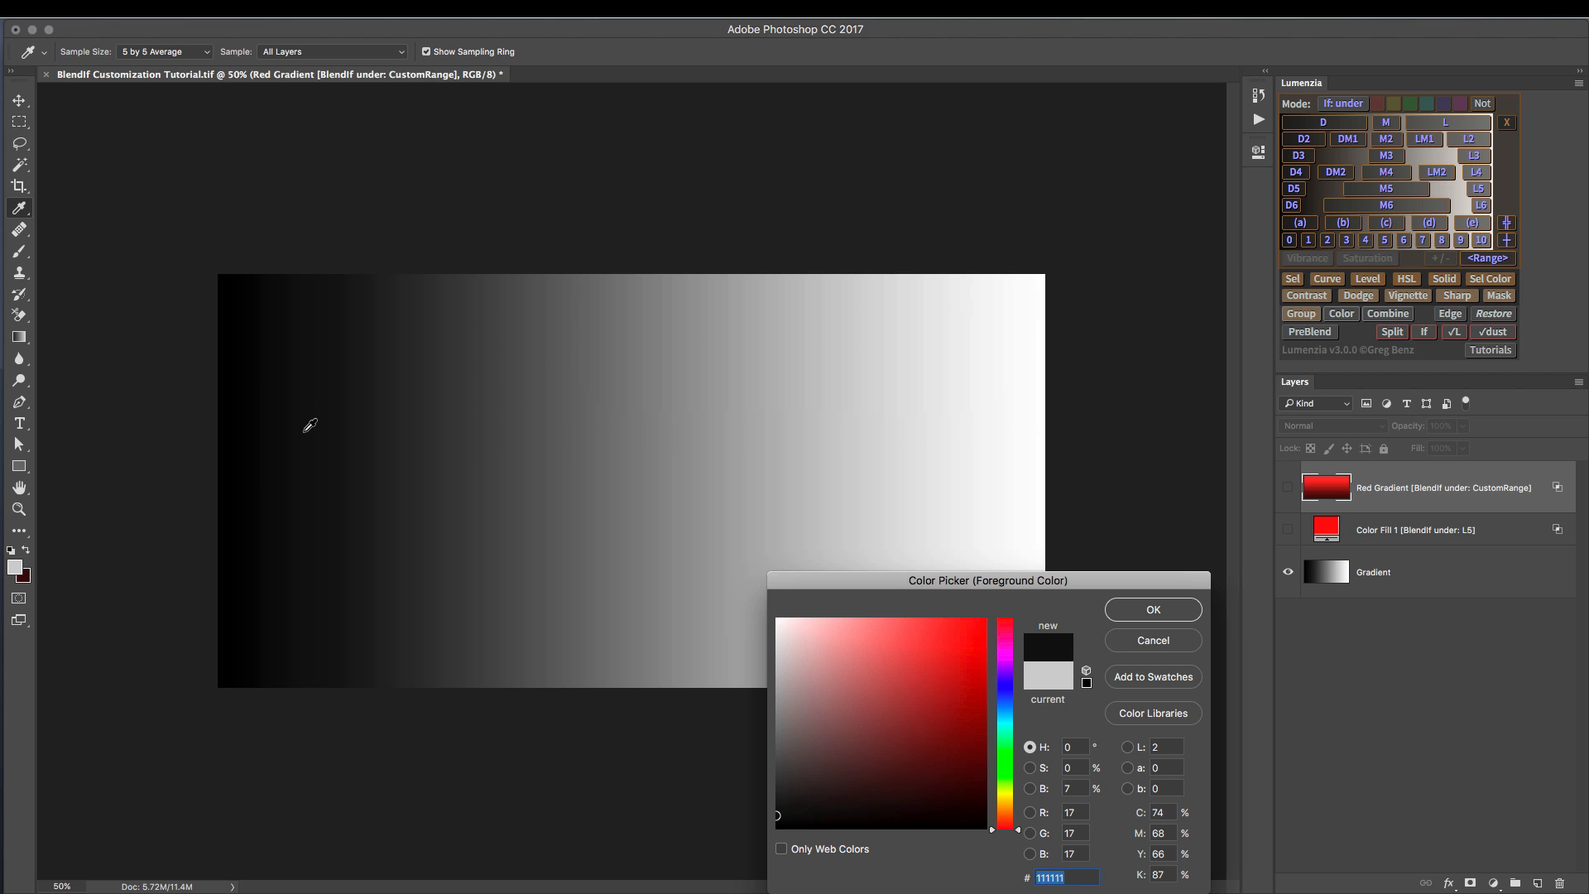
key("Return")
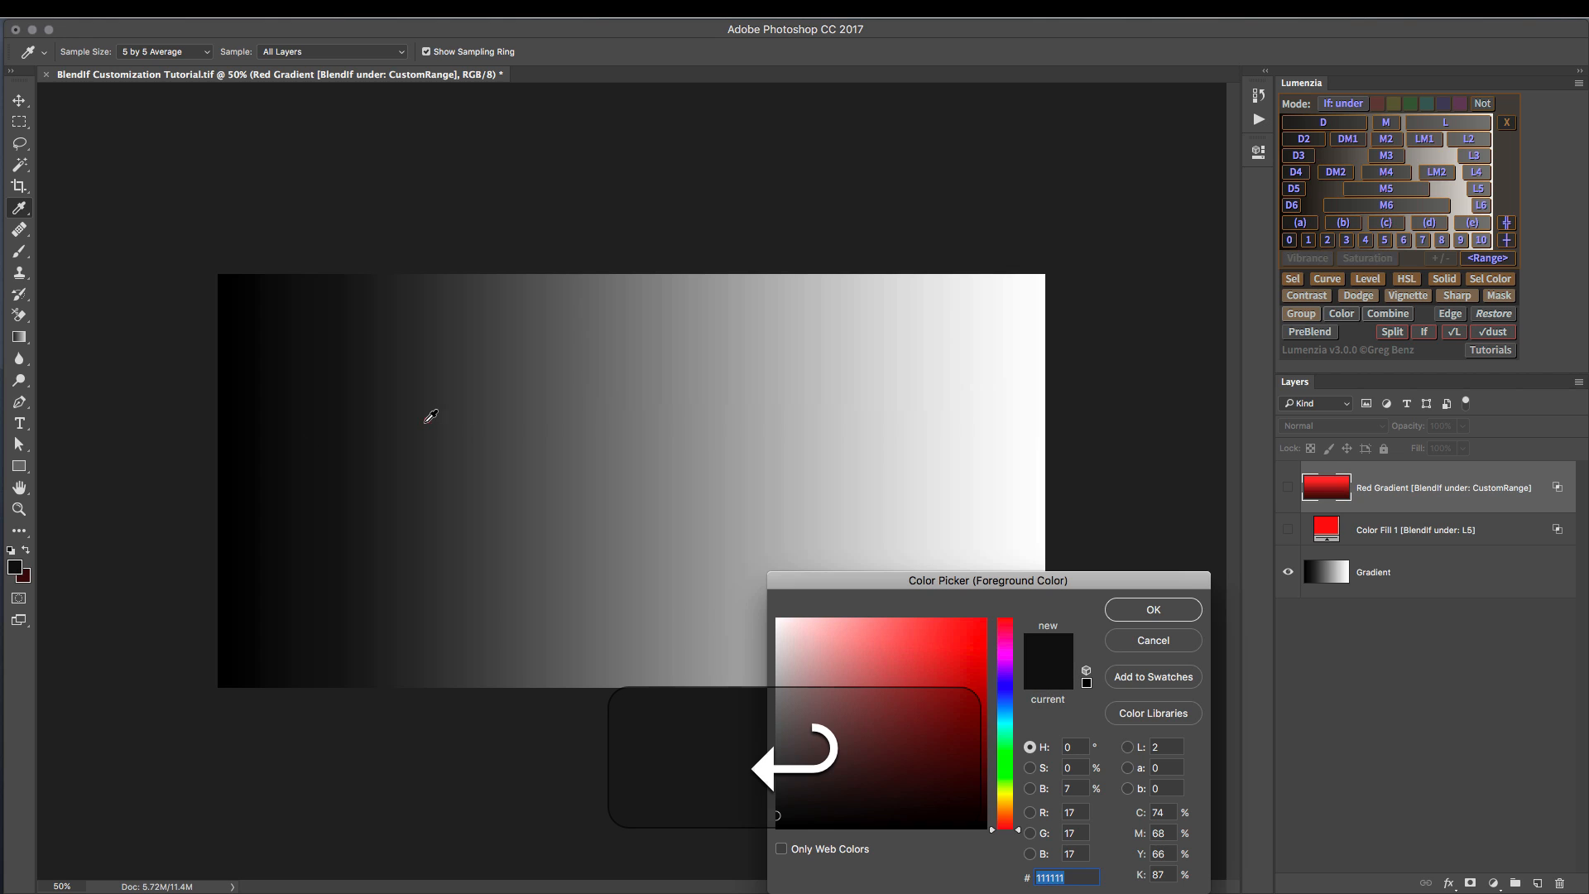
left_click(424, 425)
key("Return")
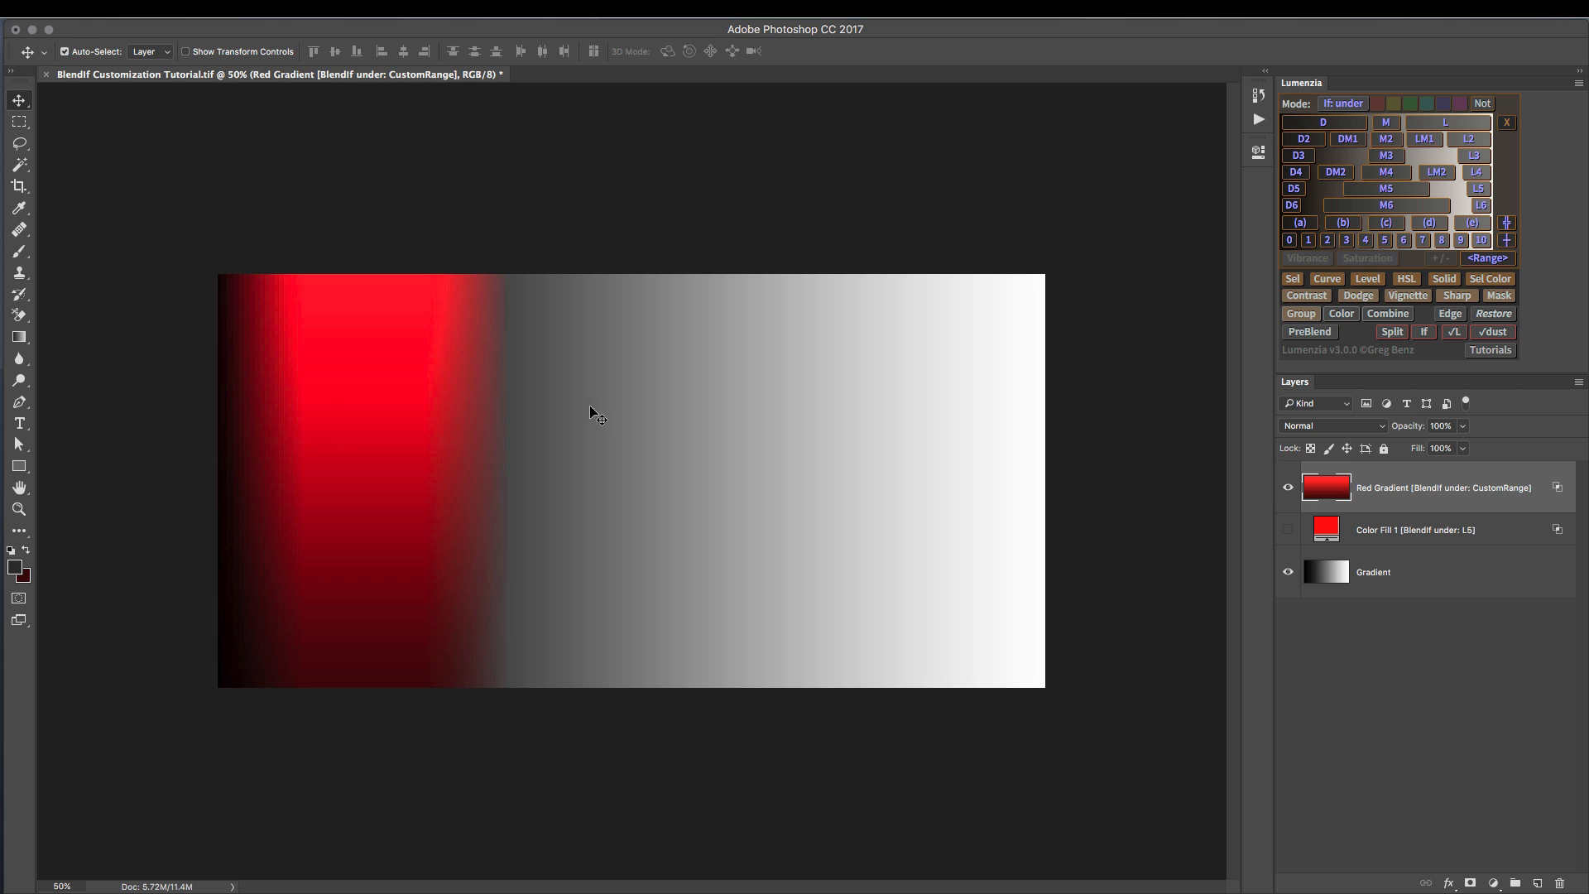
Apply a narrow custom BlendIf range to the Red Gradient layer, sampling 131313 as the darkest tone and a slightly lighter dark gray as the lightest
left_click(1500, 263, "super")
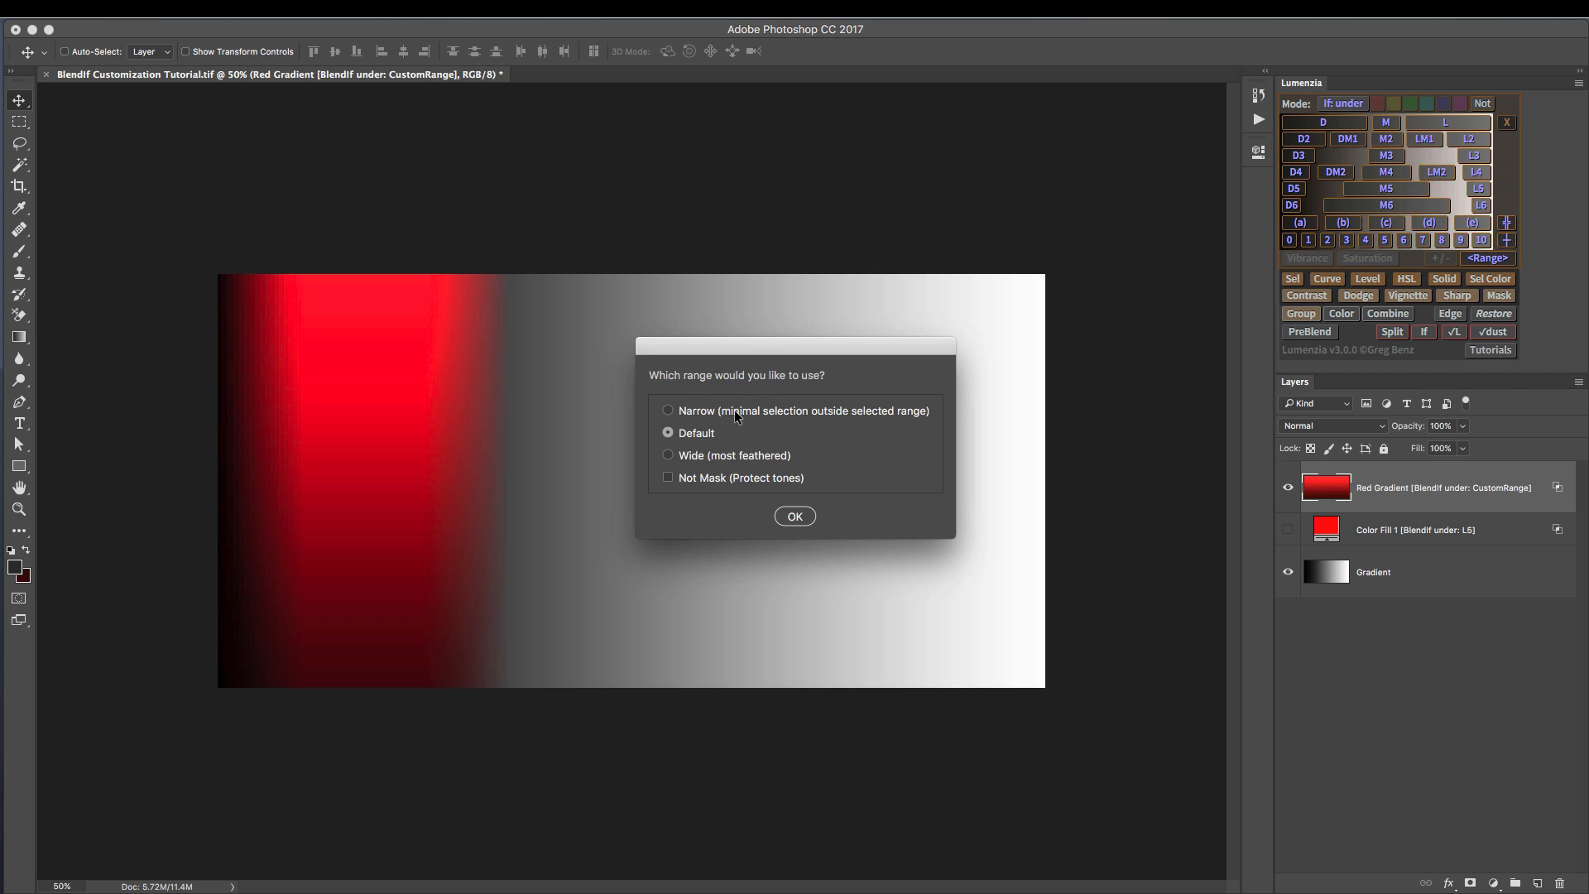
left_click_drag(748, 355, 1074, 436)
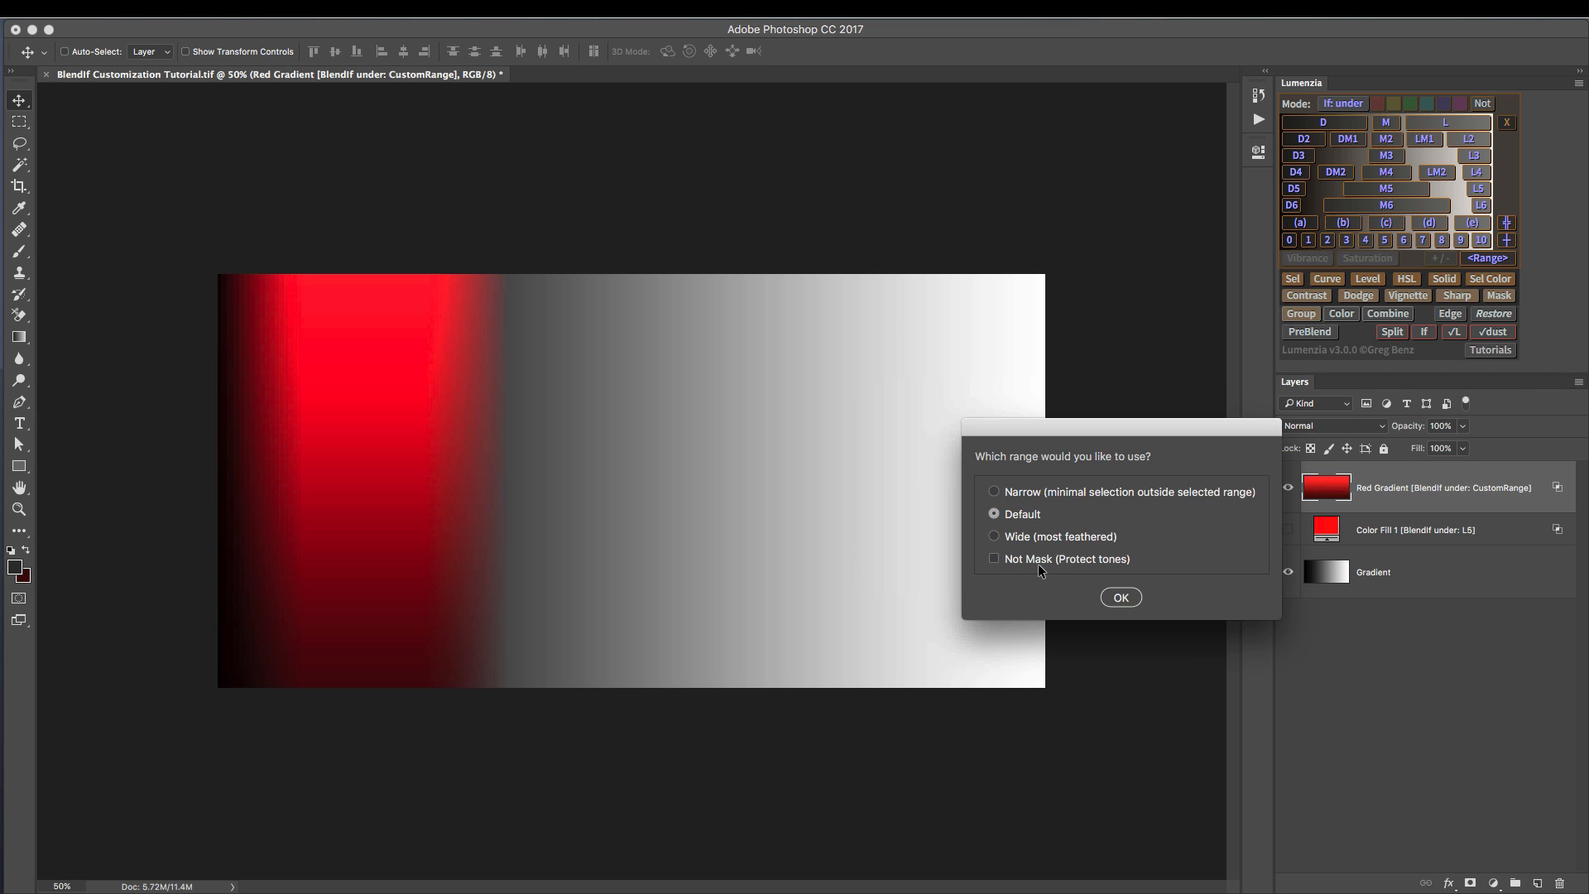
left_click(1020, 493)
left_click(1118, 597)
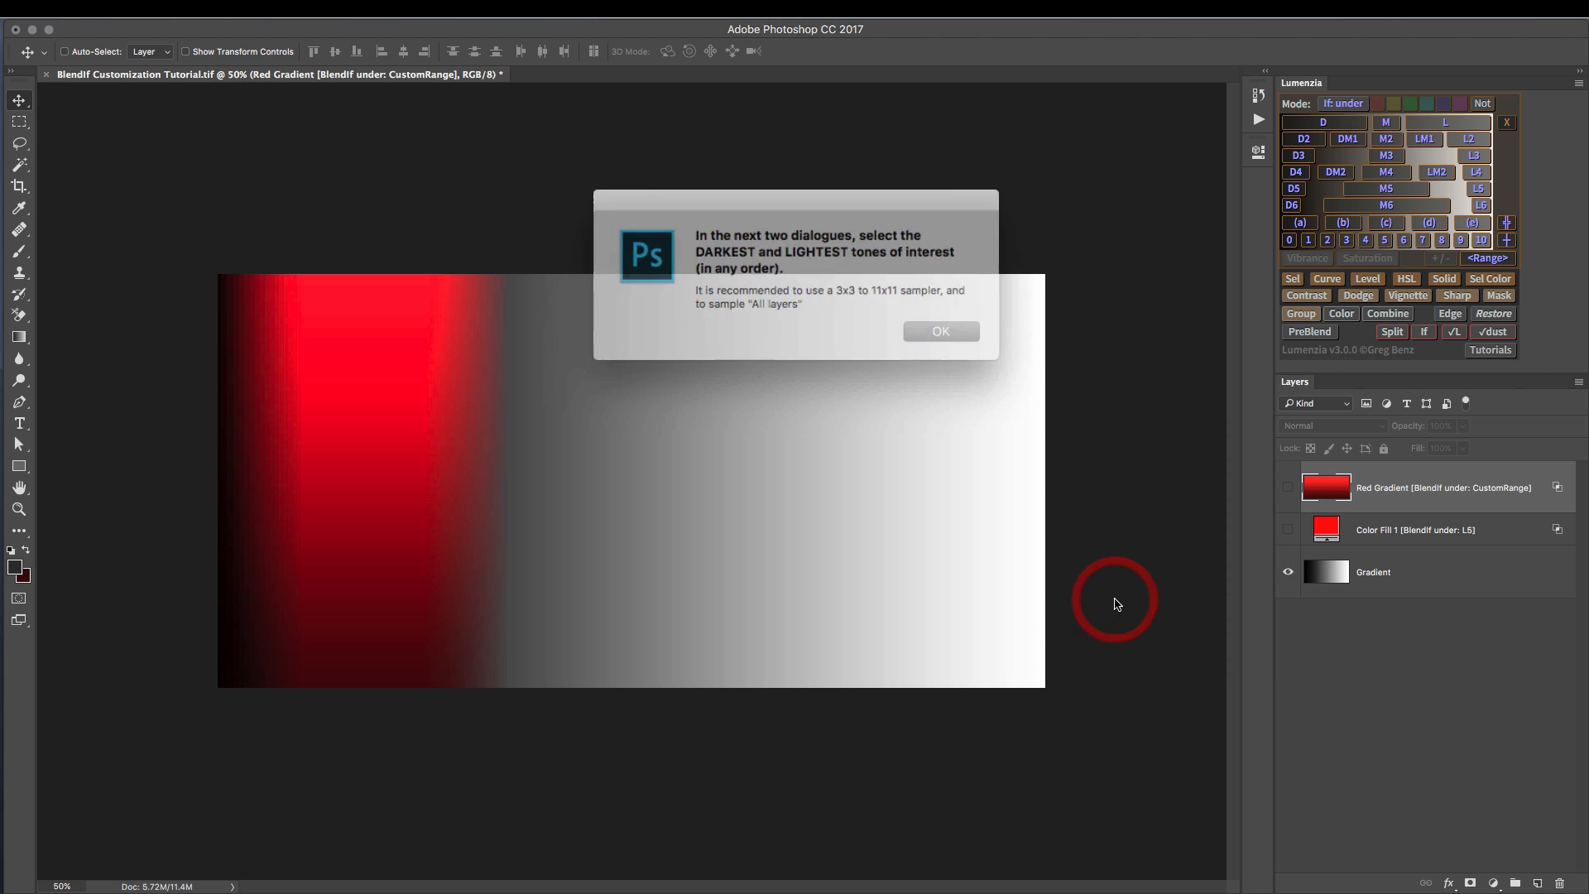
left_click(917, 323)
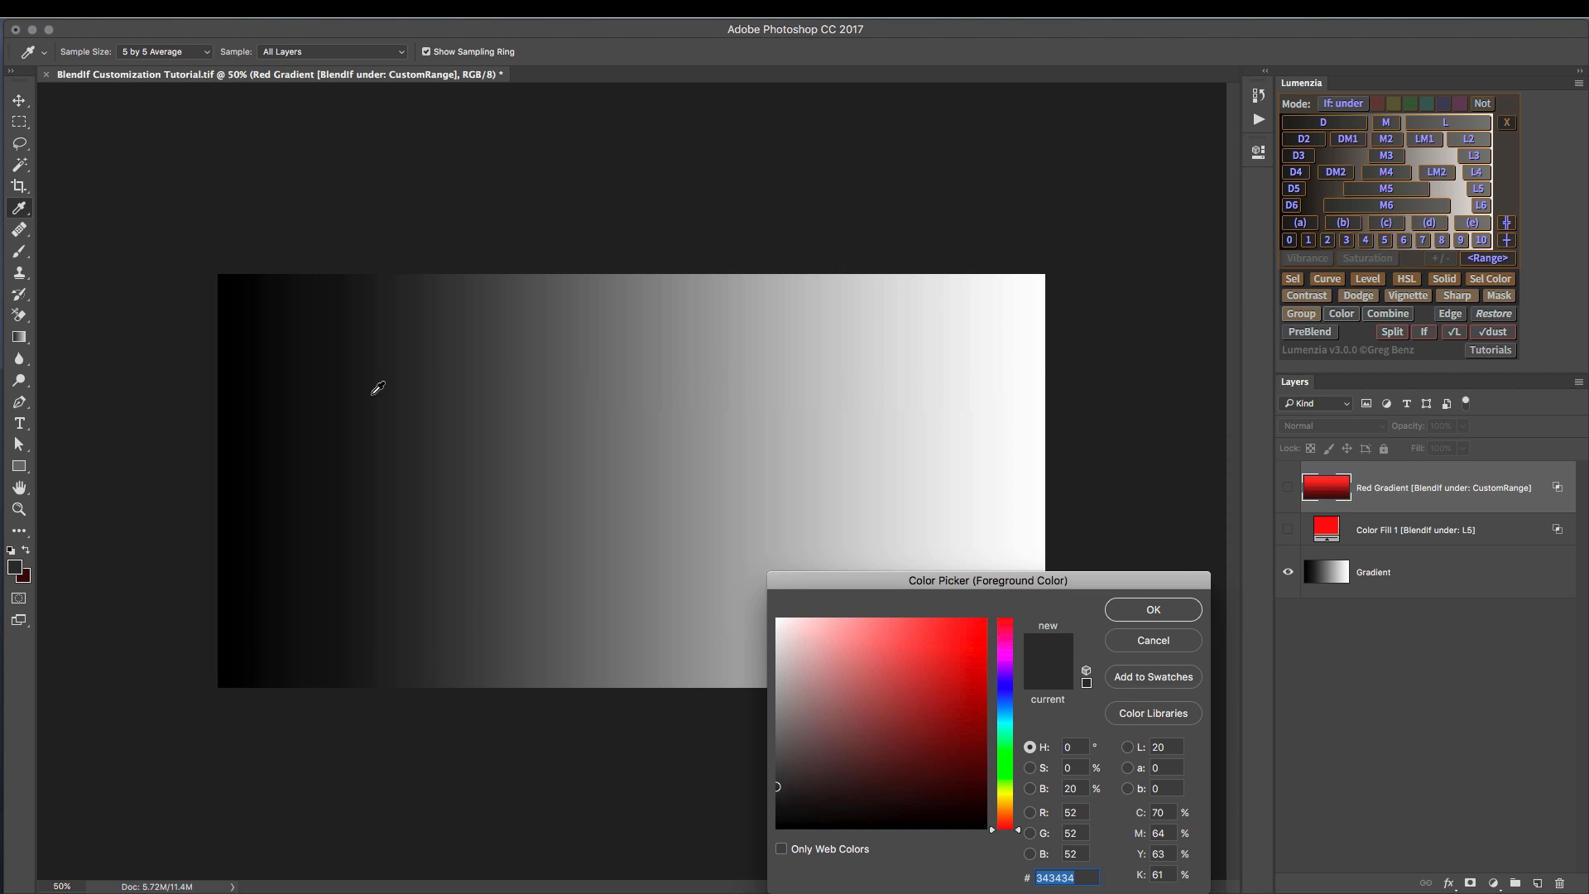
left_click(312, 398)
key("Return")
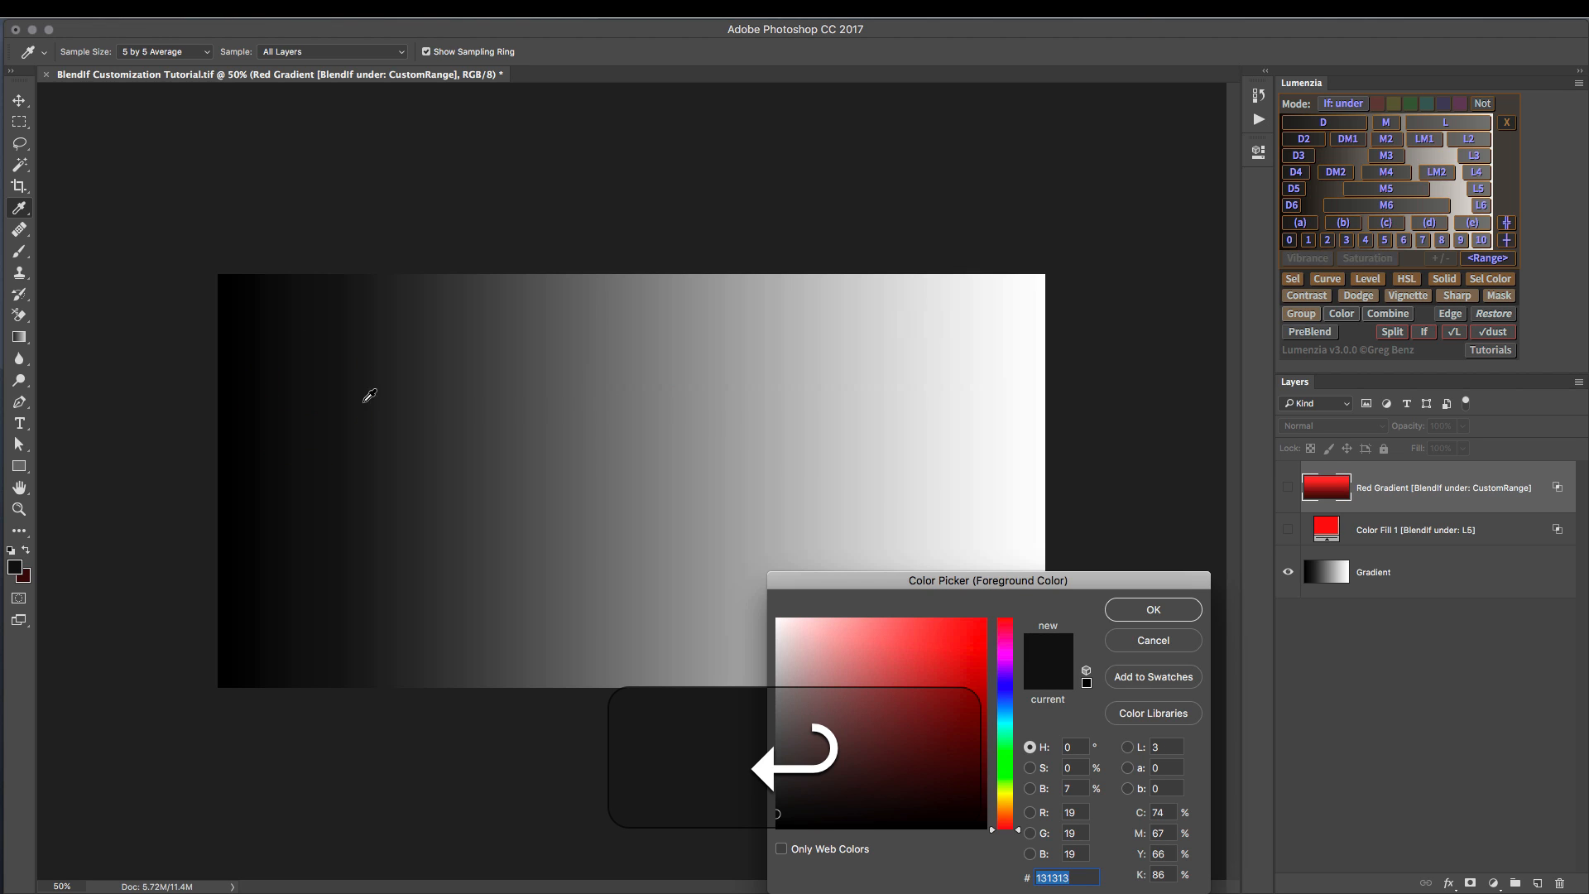
left_click(390, 397)
key("Return")
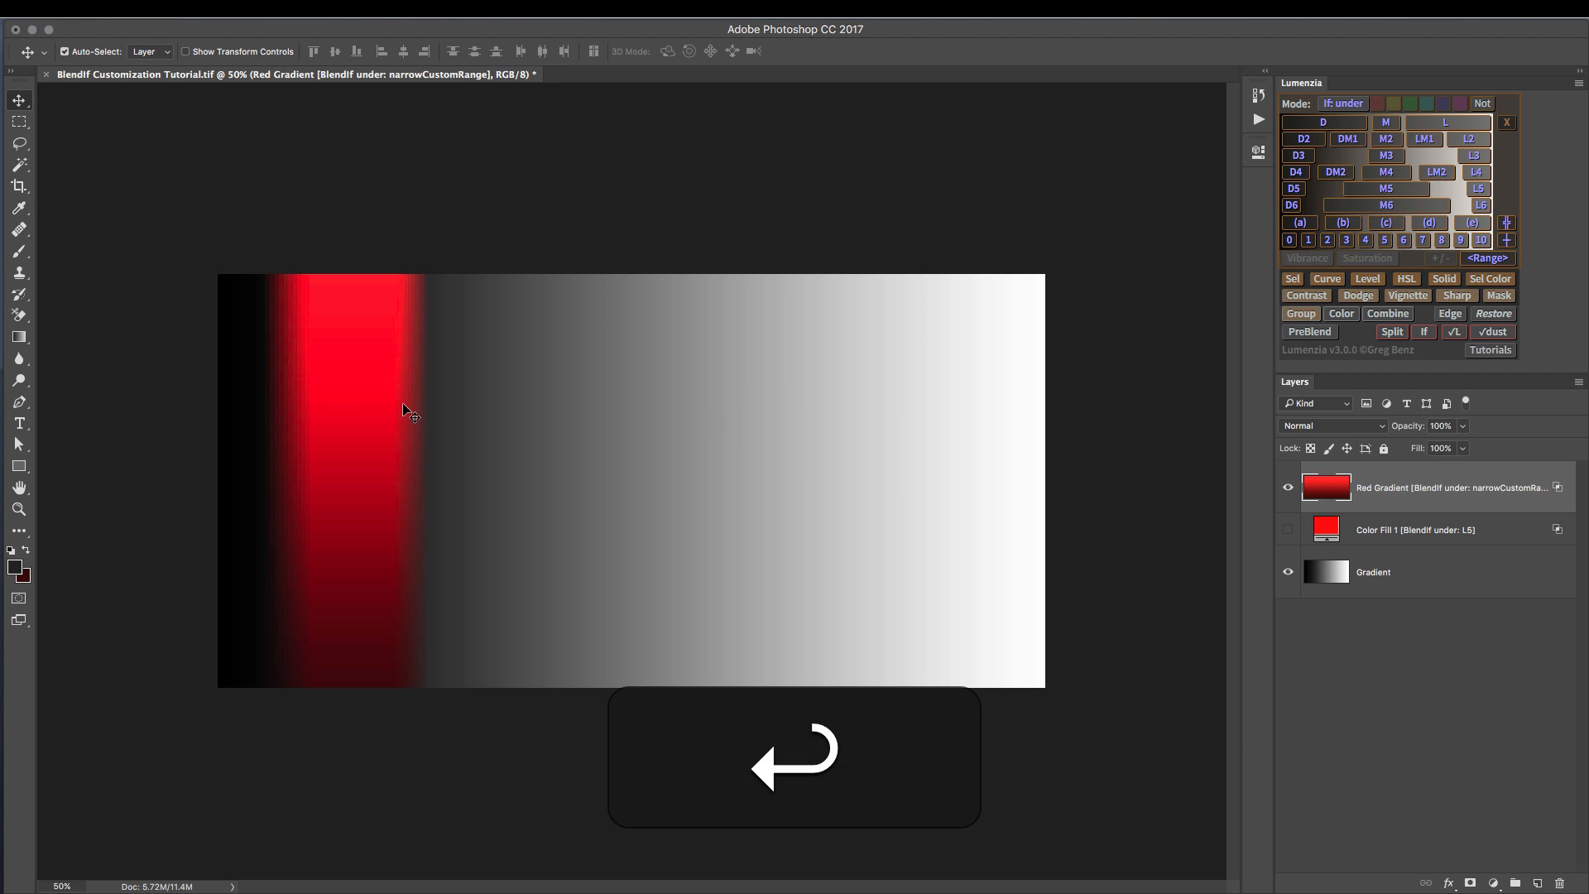